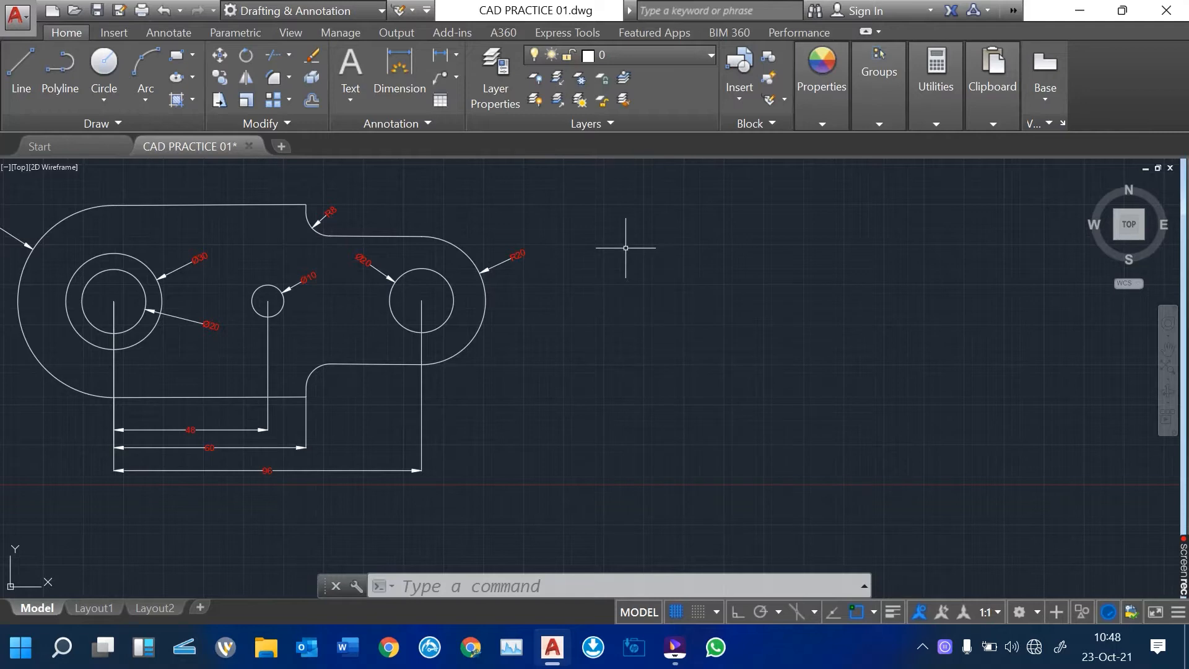
Step: Draw a circle in the empty drawing space to the right of the existing dimensioned part
mouse_move(625, 248)
middle_mouse_down()
mouse_move(605, 268)
mouse_move(268, 406)
mouse_move(188, 417)
middle_mouse_up()
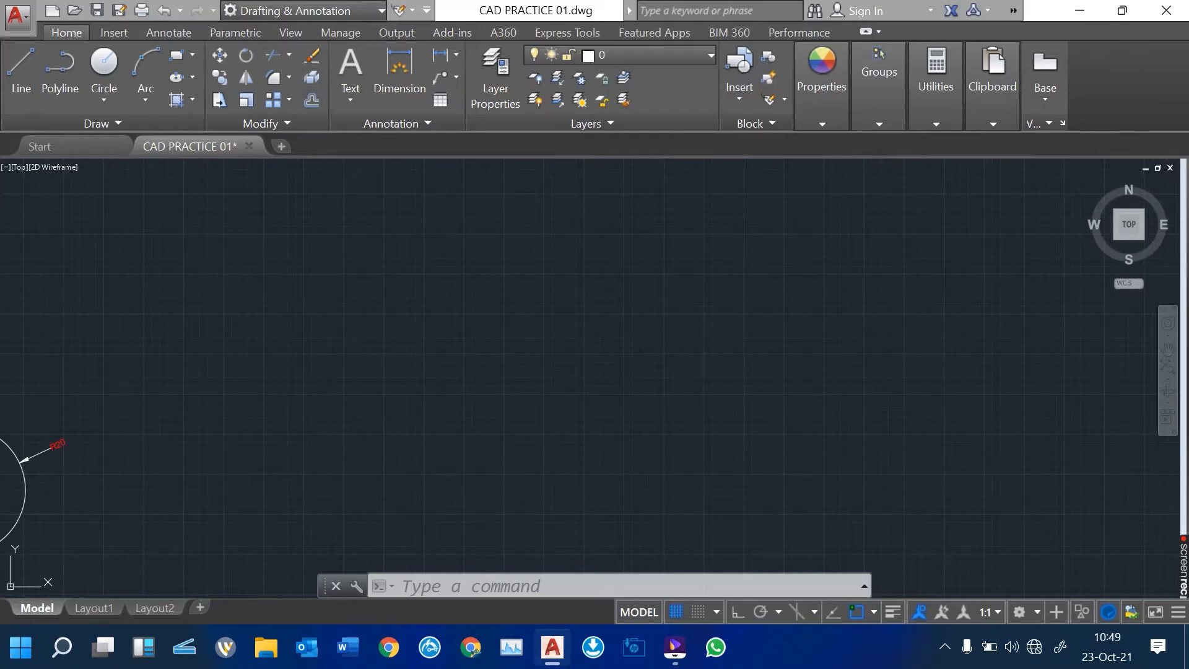
left_click(104, 65)
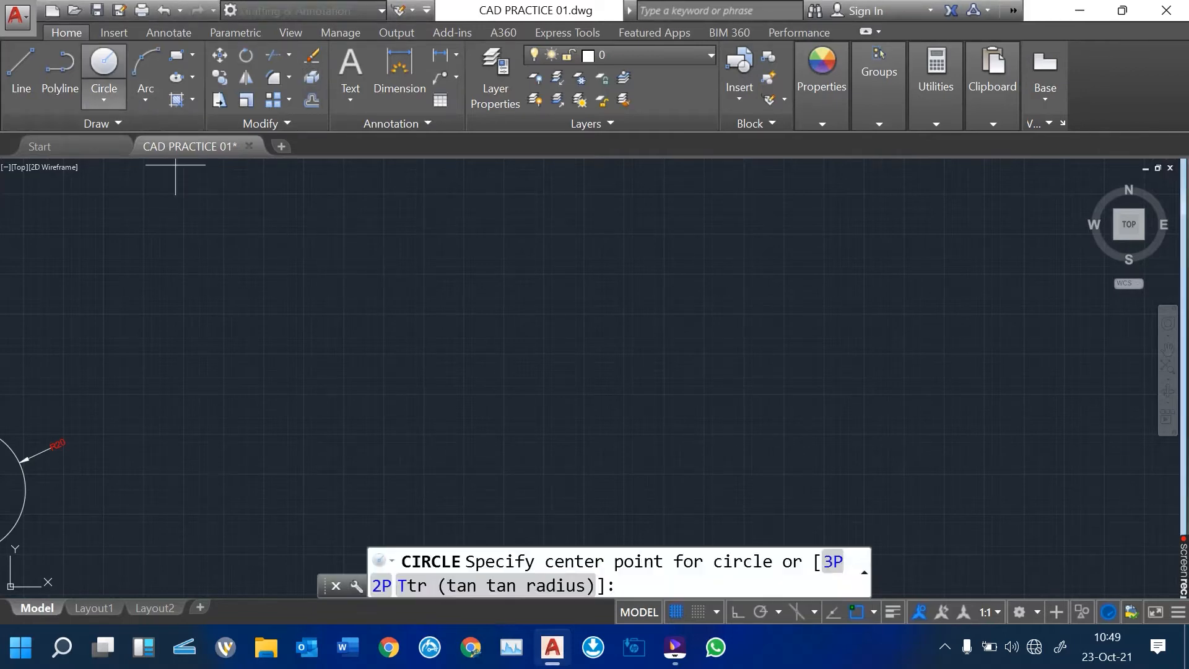
left_click(334, 322)
left_click(318, 403)
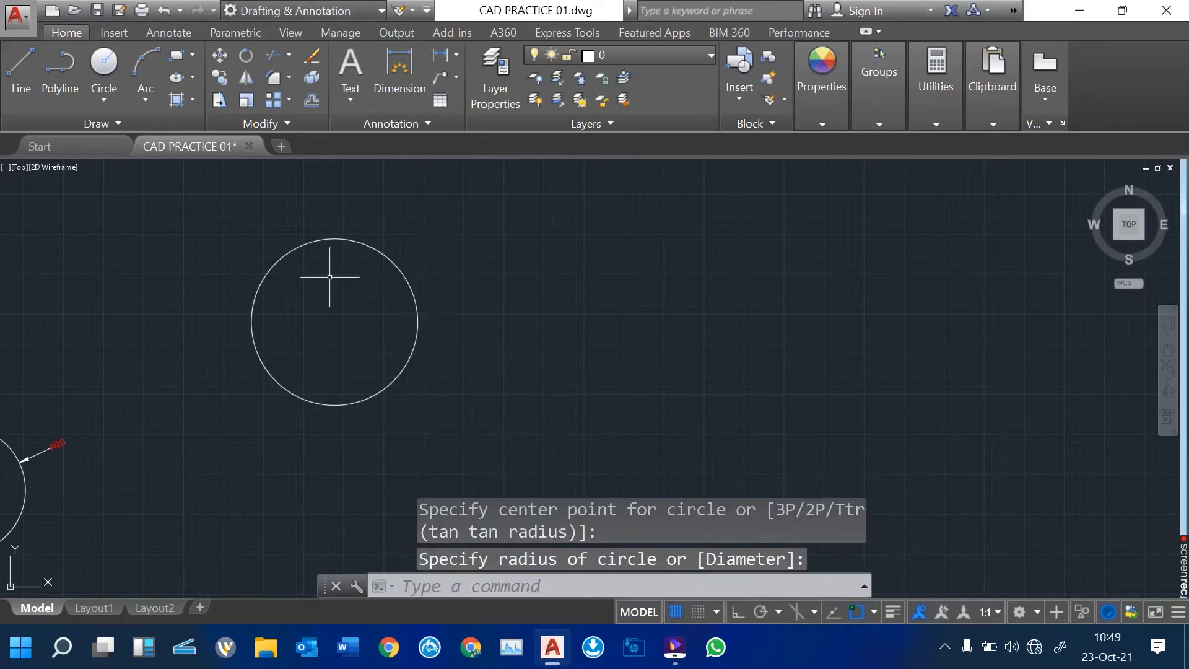
Step: Draw a rectangle slightly wider than the circle in the empty space to the right of it
left_click(193, 54)
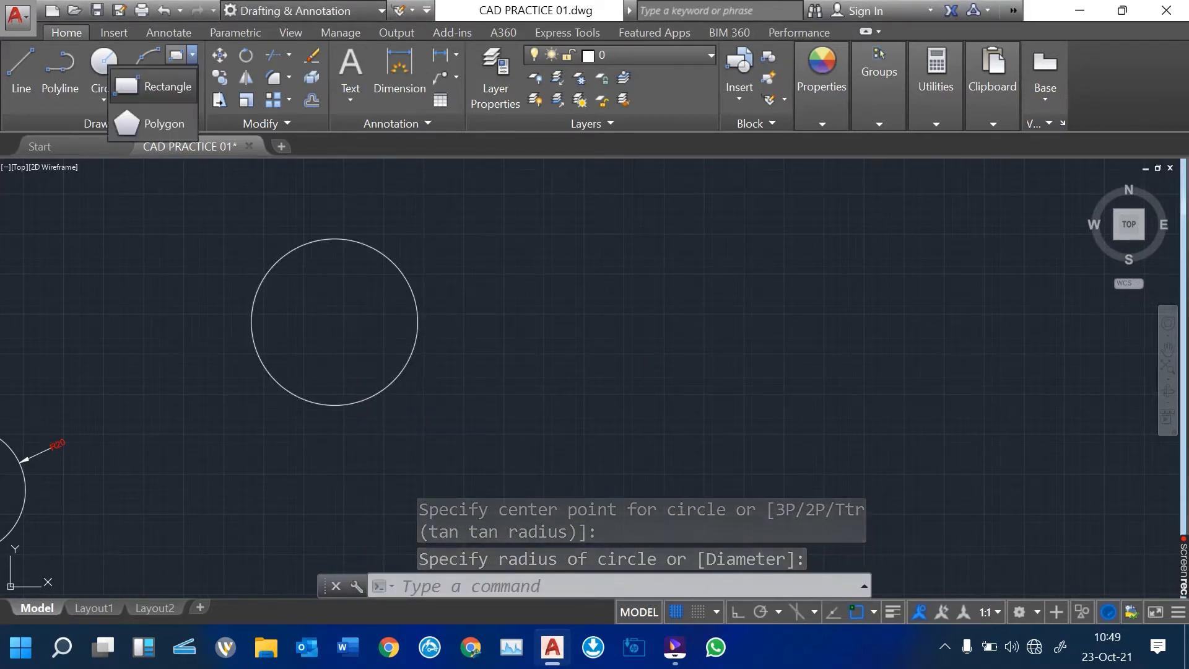
left_click(155, 86)
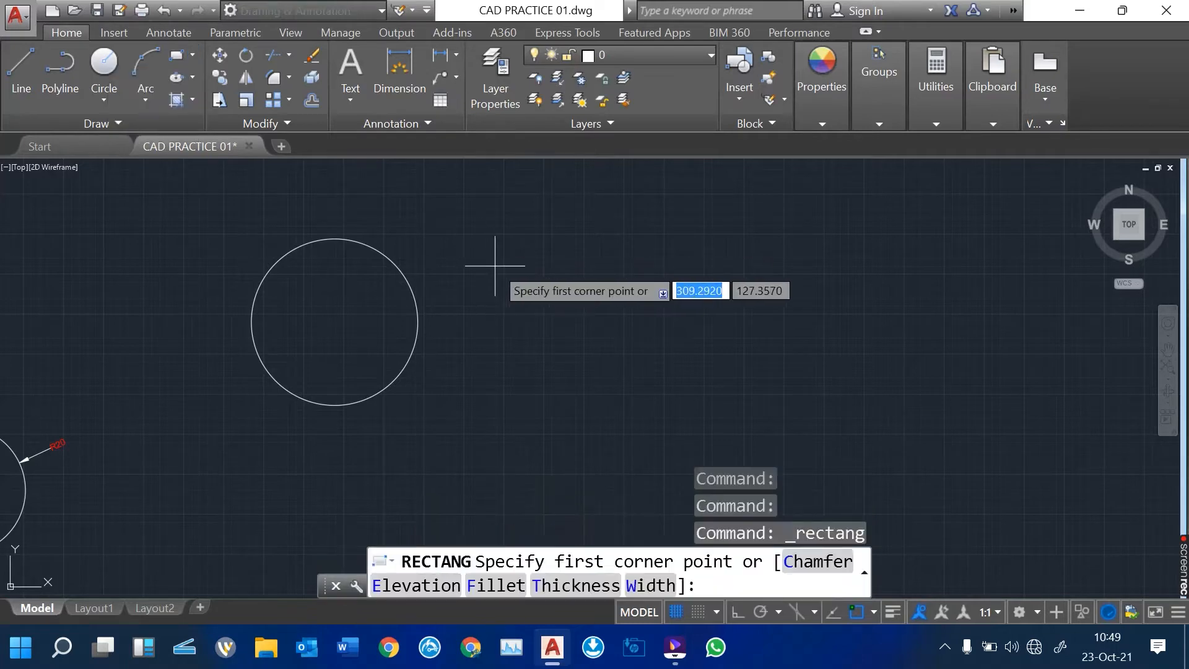
left_click(503, 265)
left_click(692, 435)
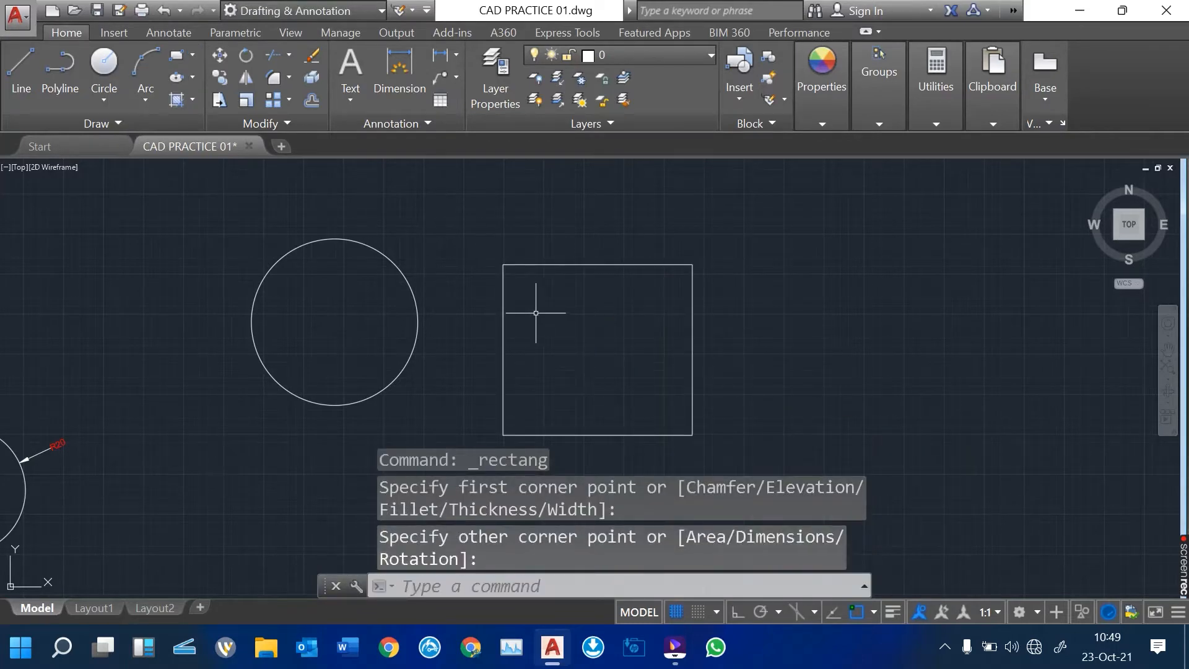
Step: Move the circle from a base point inside it to the open space on the right side of the rectangle
middle_click_drag(538, 314, 414, 345)
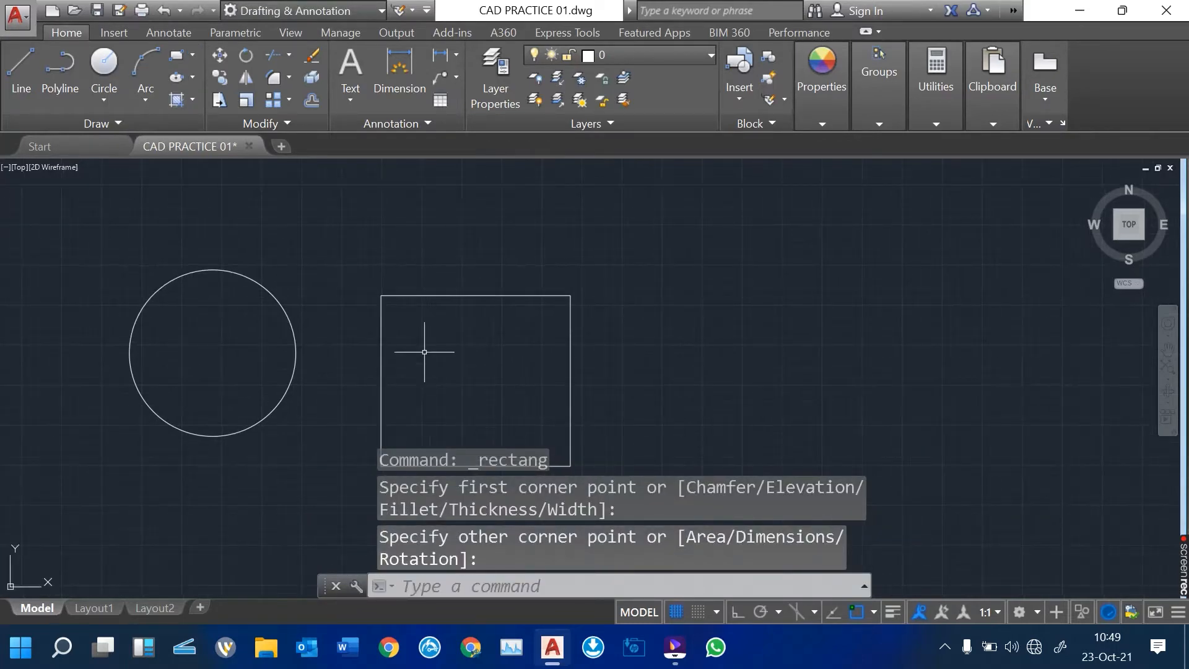
middle_click_drag(393, 273, 385, 220)
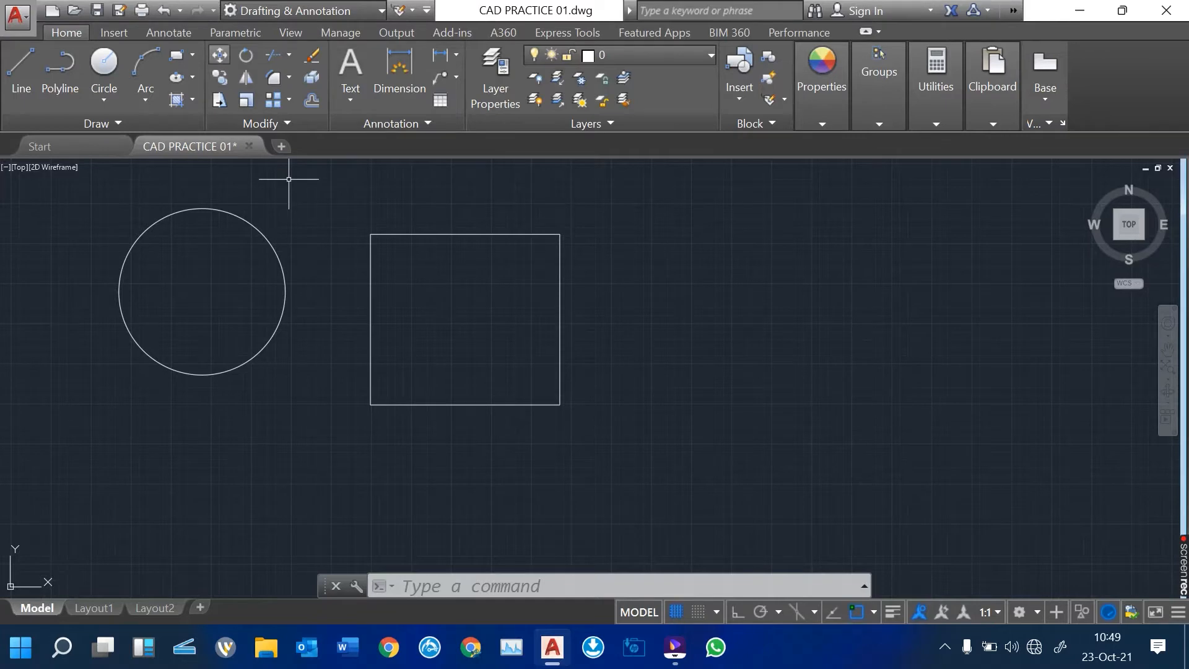
left_click(220, 55)
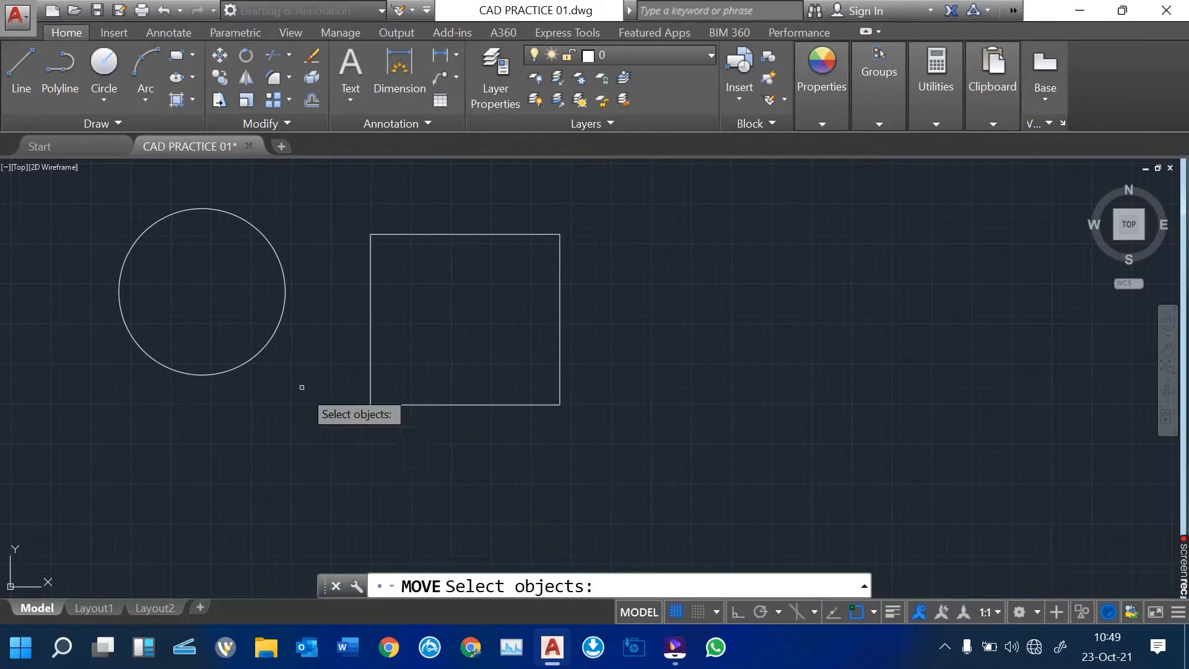
left_click(273, 321)
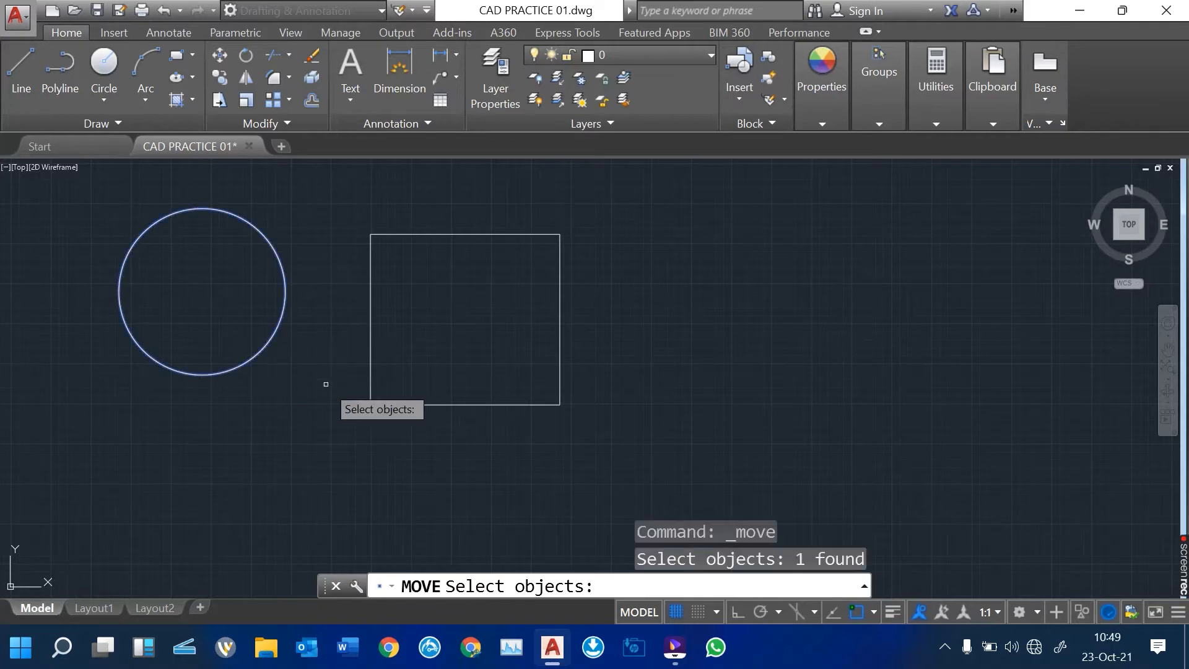
key("Return")
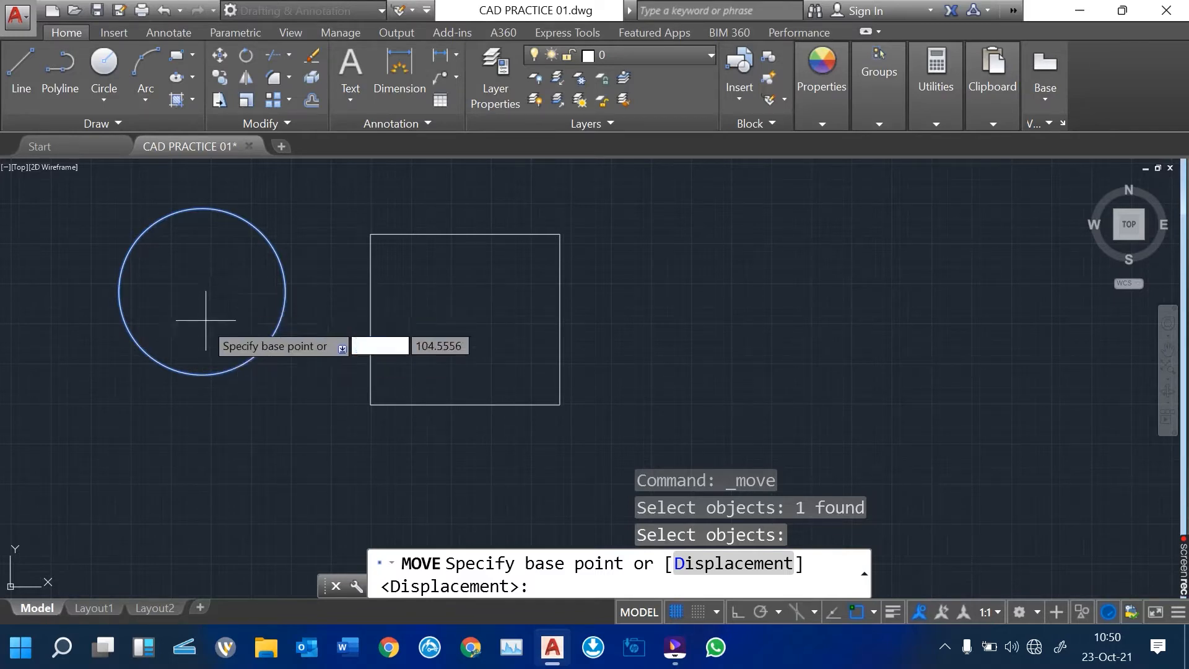
left_click(180, 293)
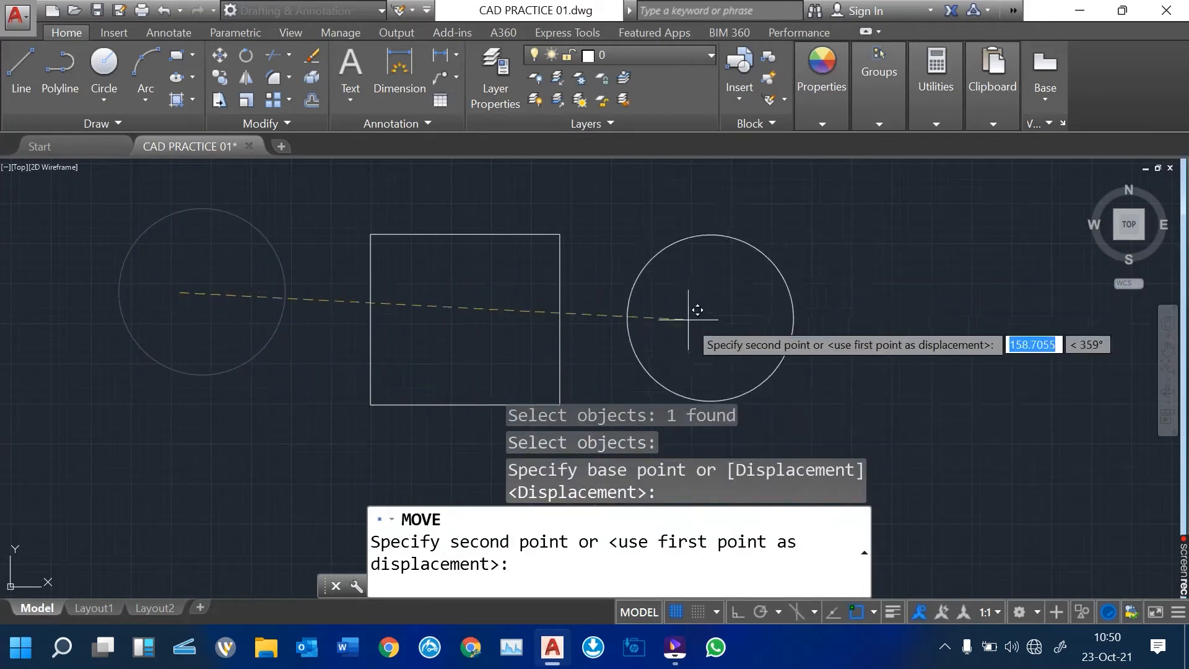
left_click(741, 257)
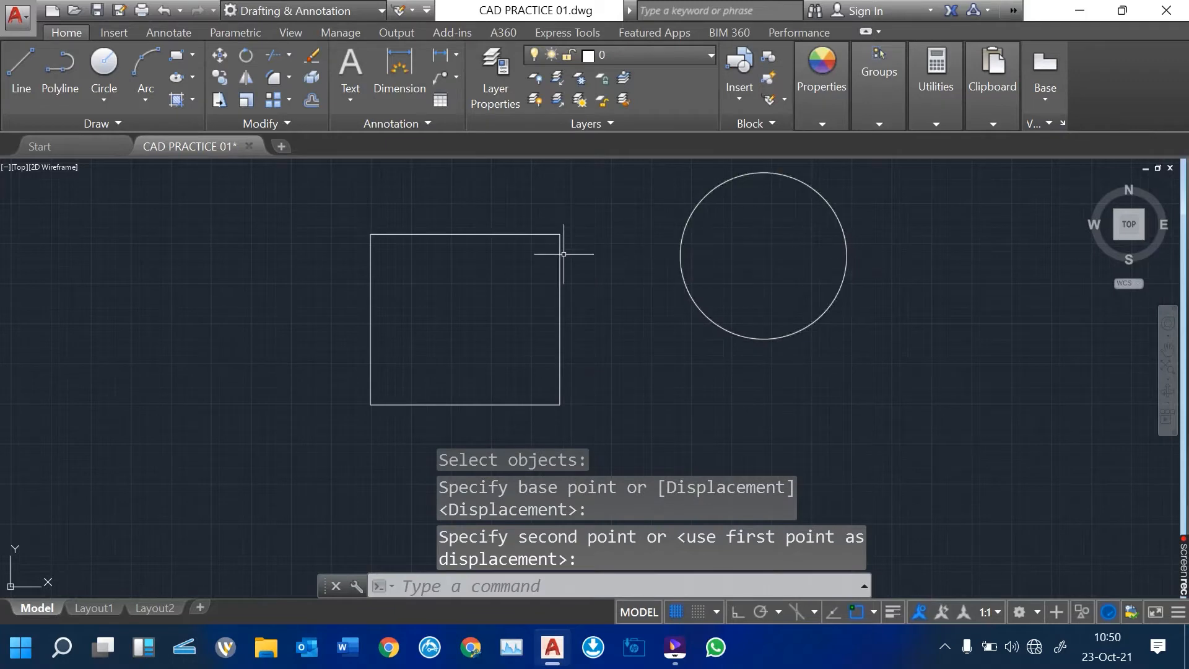
Step: Move the rectangle from a base point inside it to the area the circle occupied, well left of the circle
left_click(219, 55)
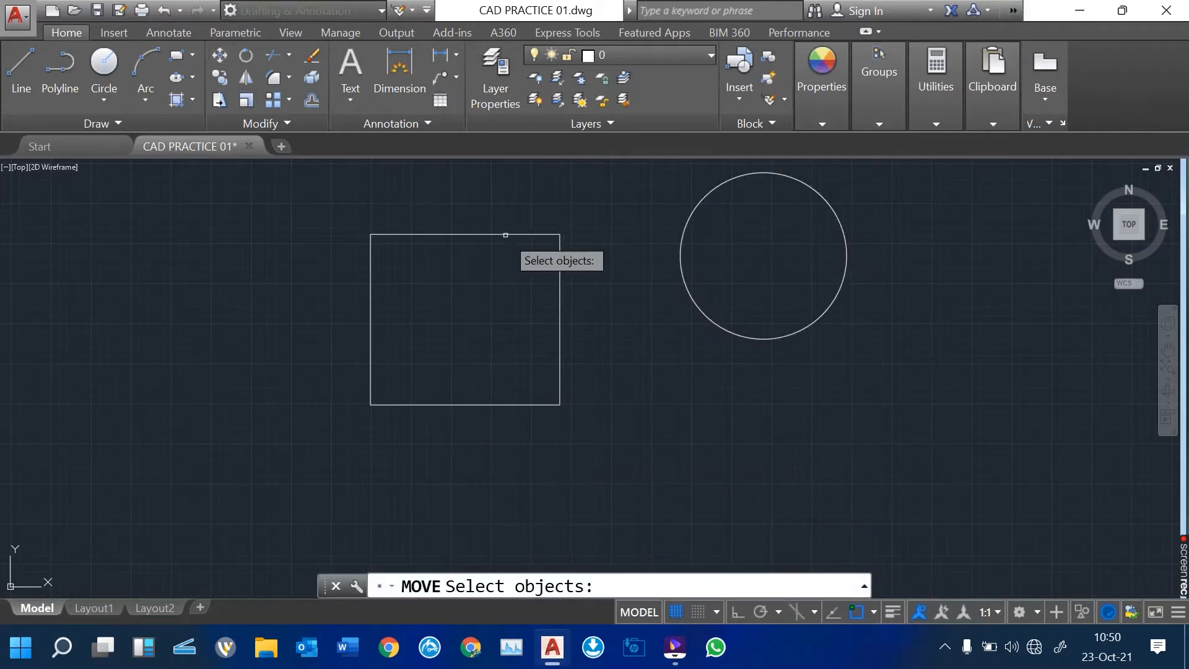
left_click(505, 235)
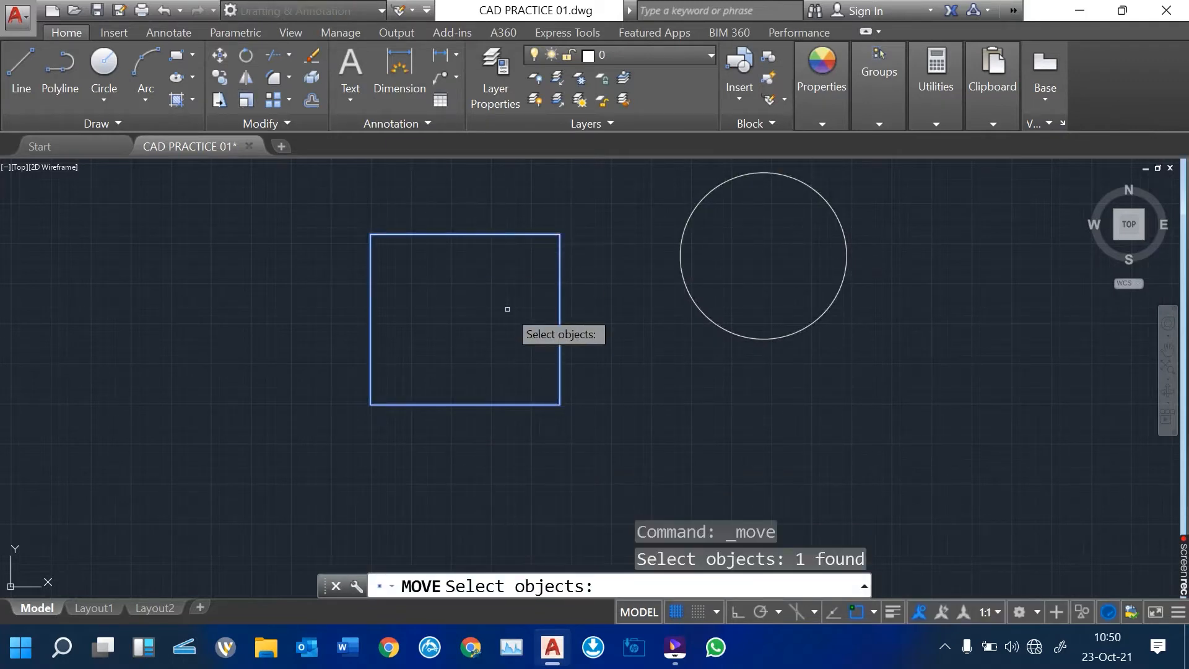
key("Return")
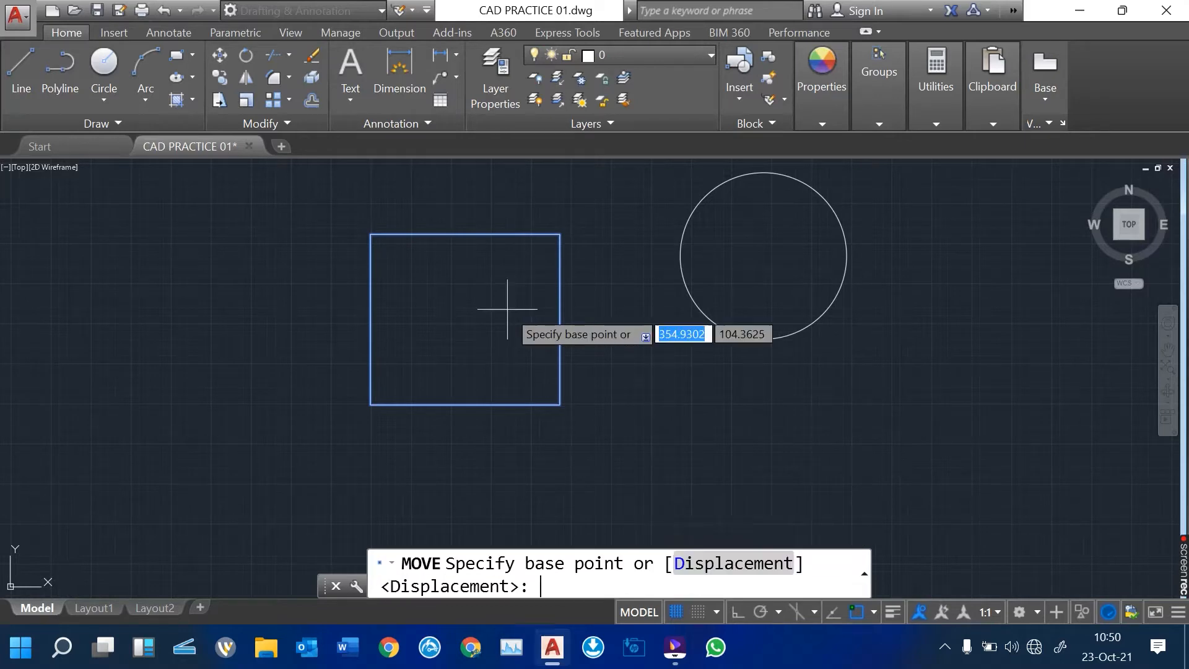
left_click(486, 317)
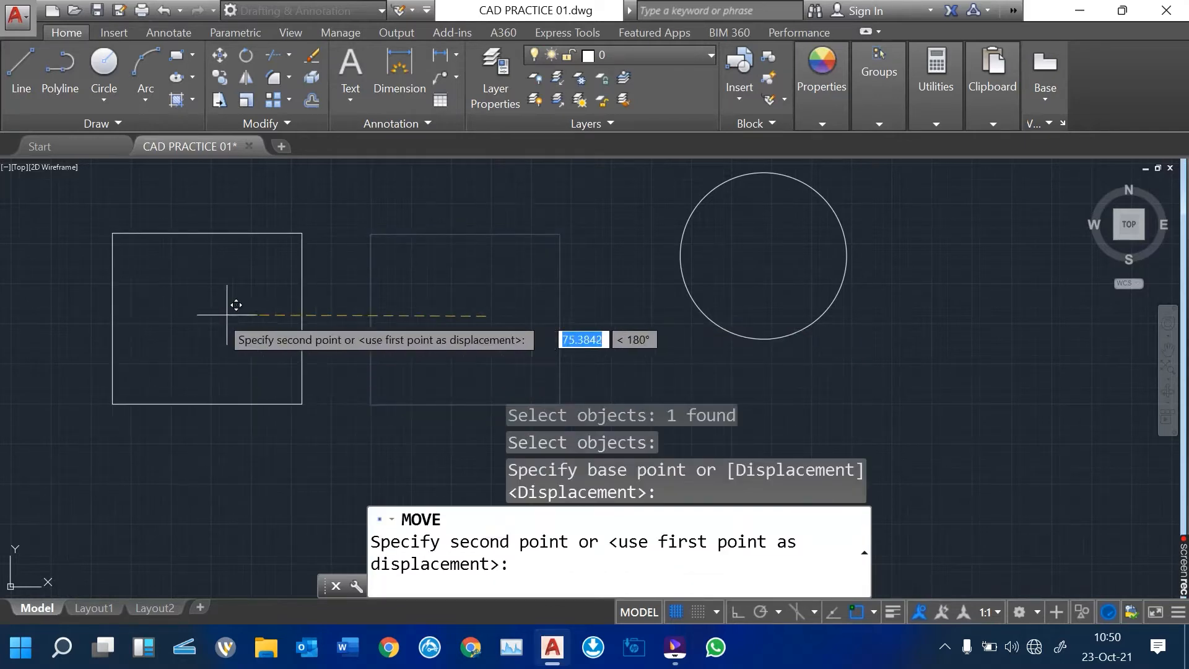
left_click(203, 327)
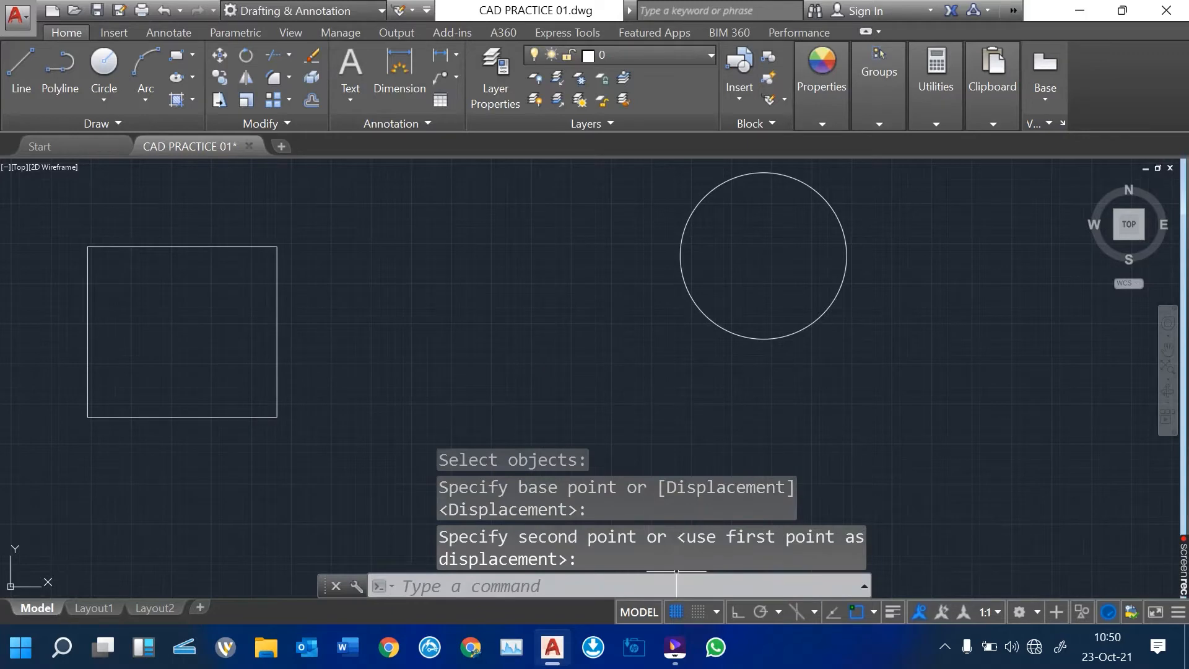
mouse_move(675, 647)
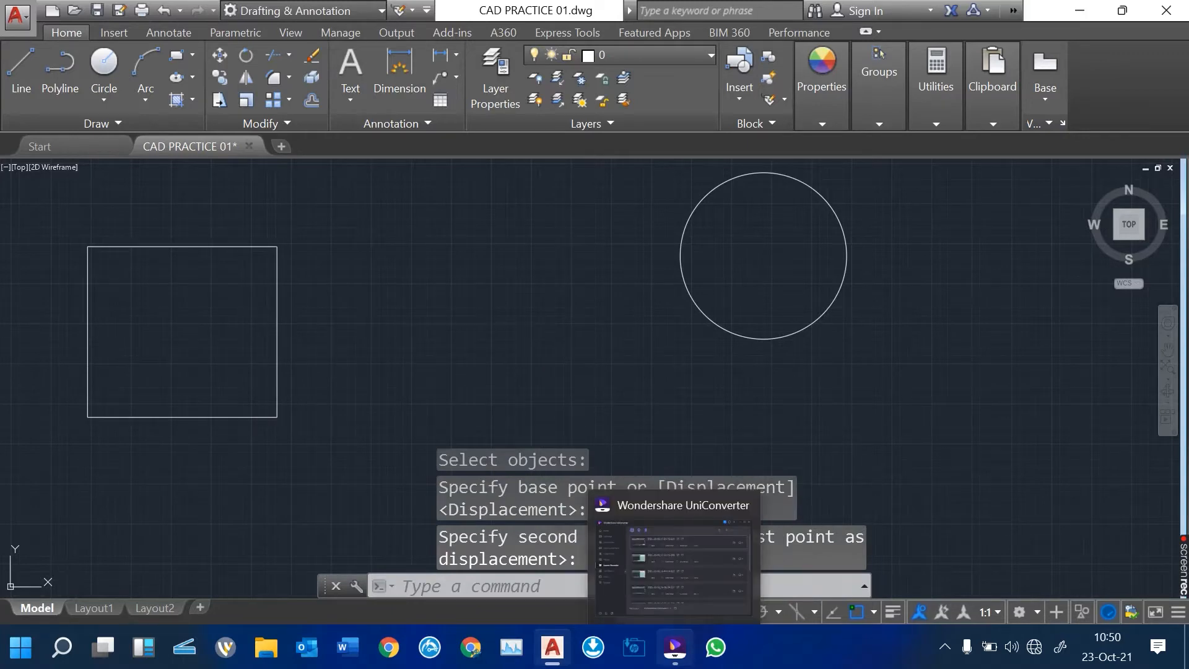
left_click(945, 647)
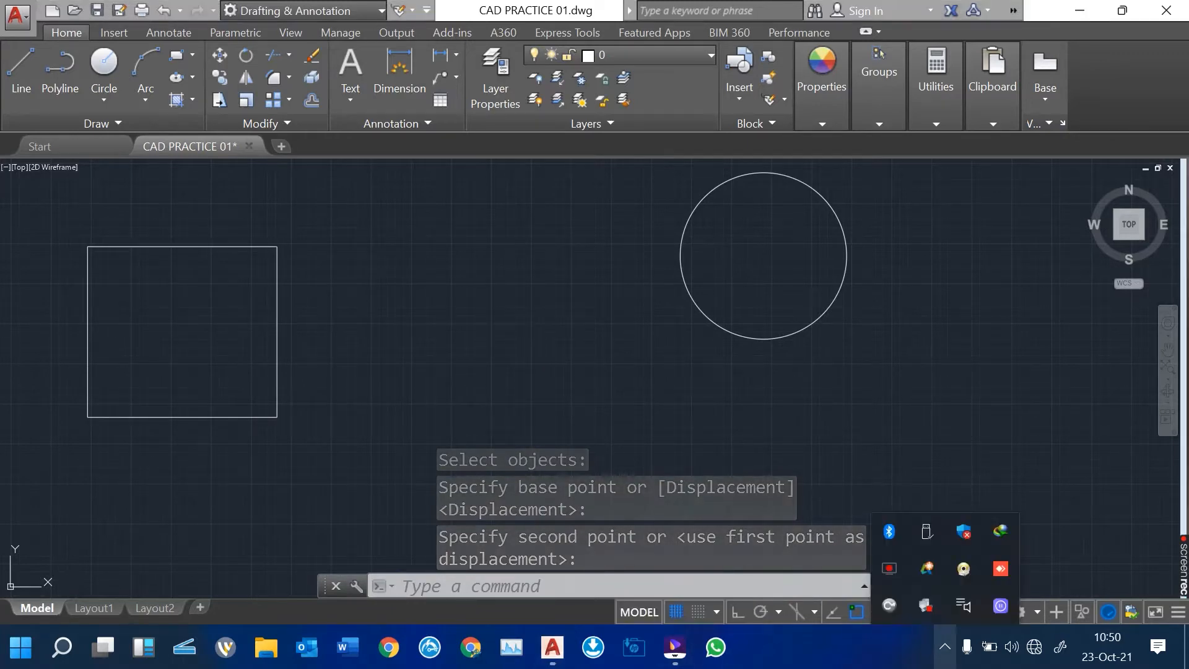
left_click(645, 384)
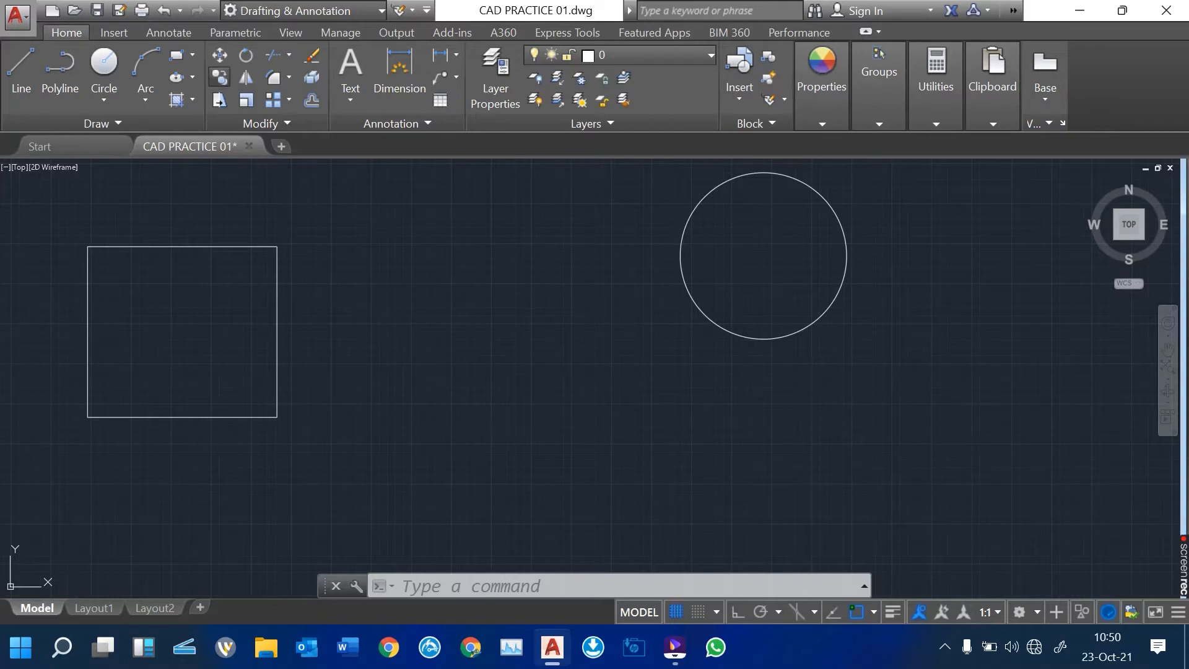
Step: Copy the rectangle eight times from a base point near its lower-left corner, scattering the copies around the original and the circle
left_click(219, 77)
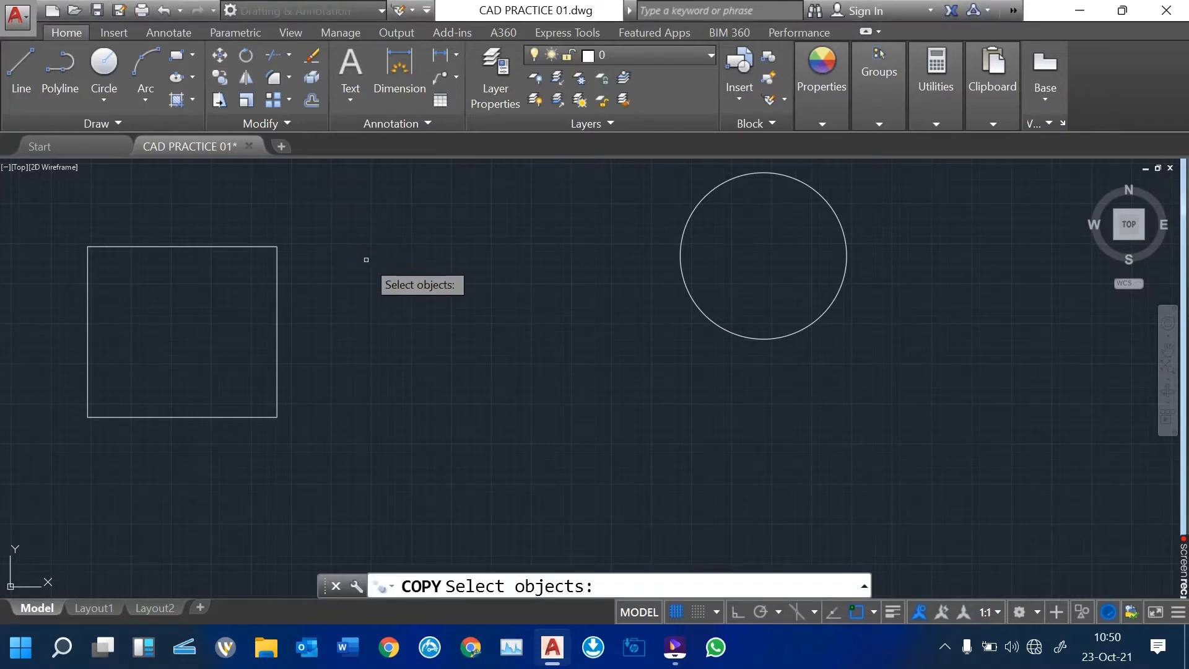
left_click(277, 275)
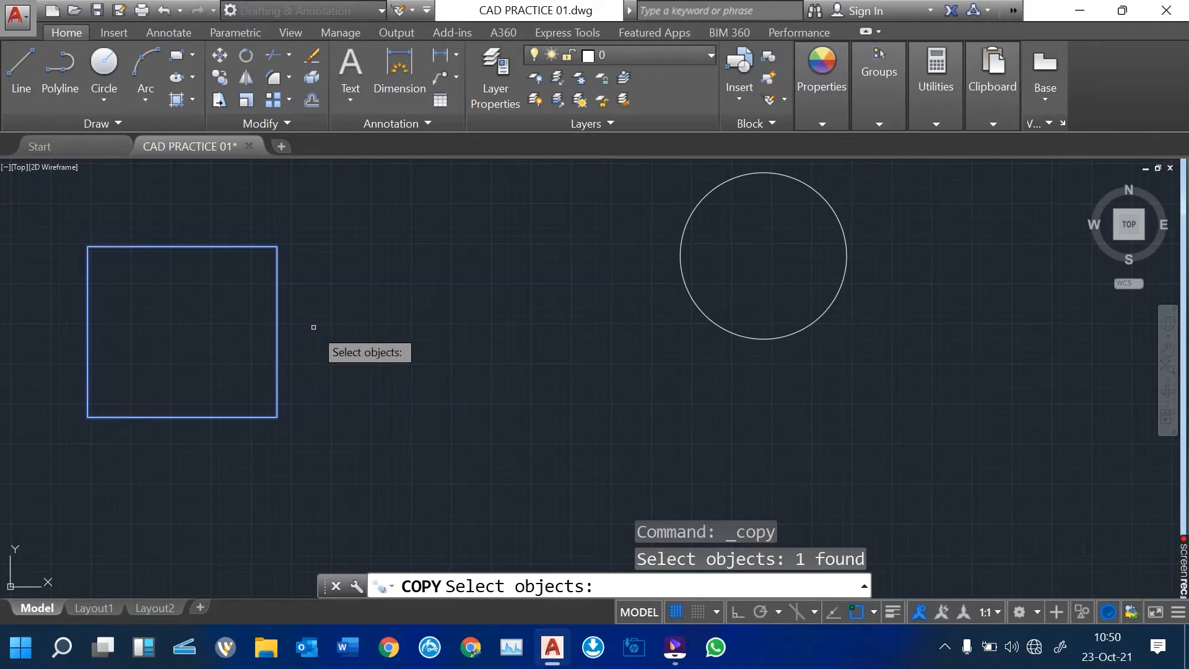
key("Return")
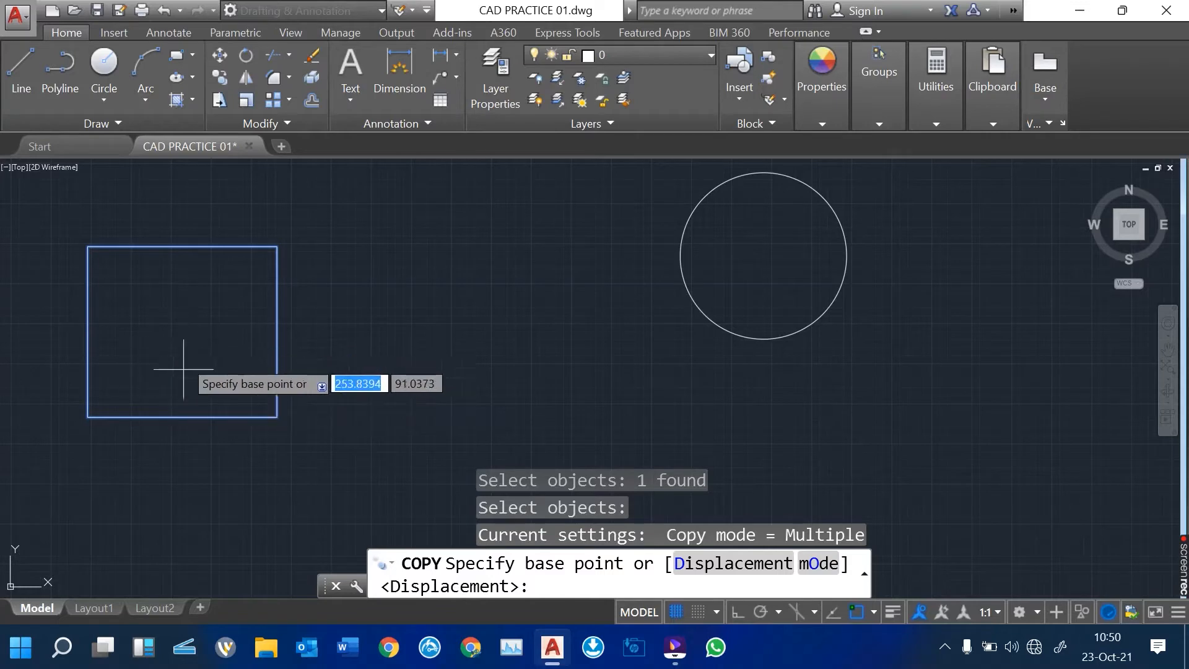
left_click(126, 376)
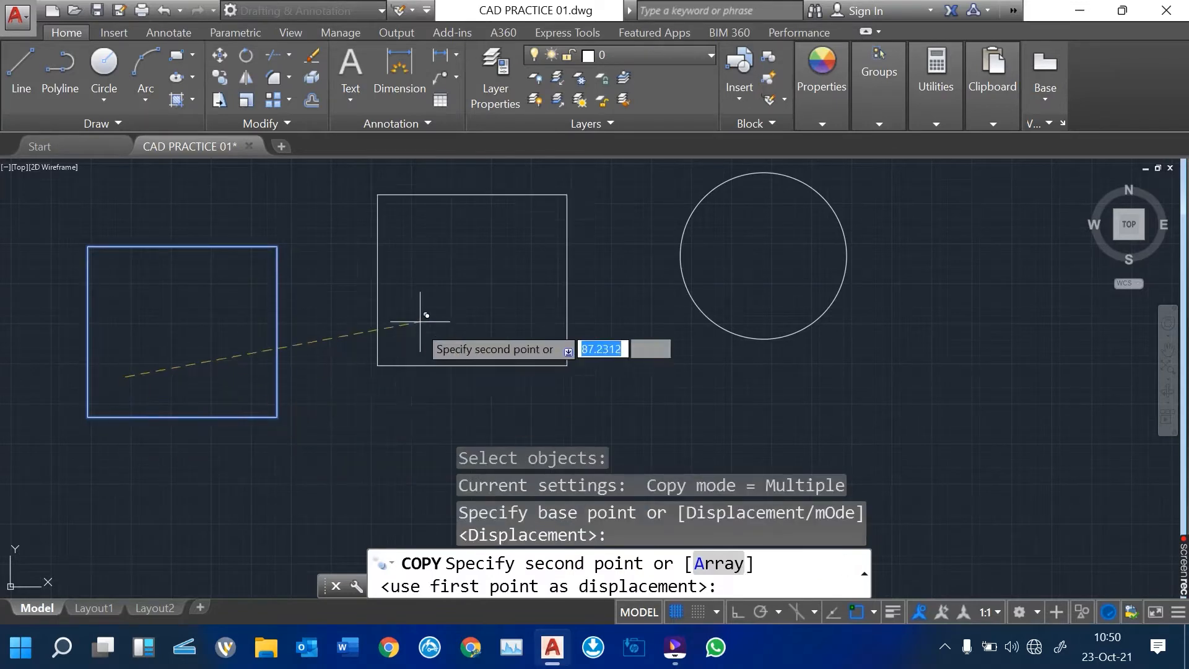
left_click(435, 303)
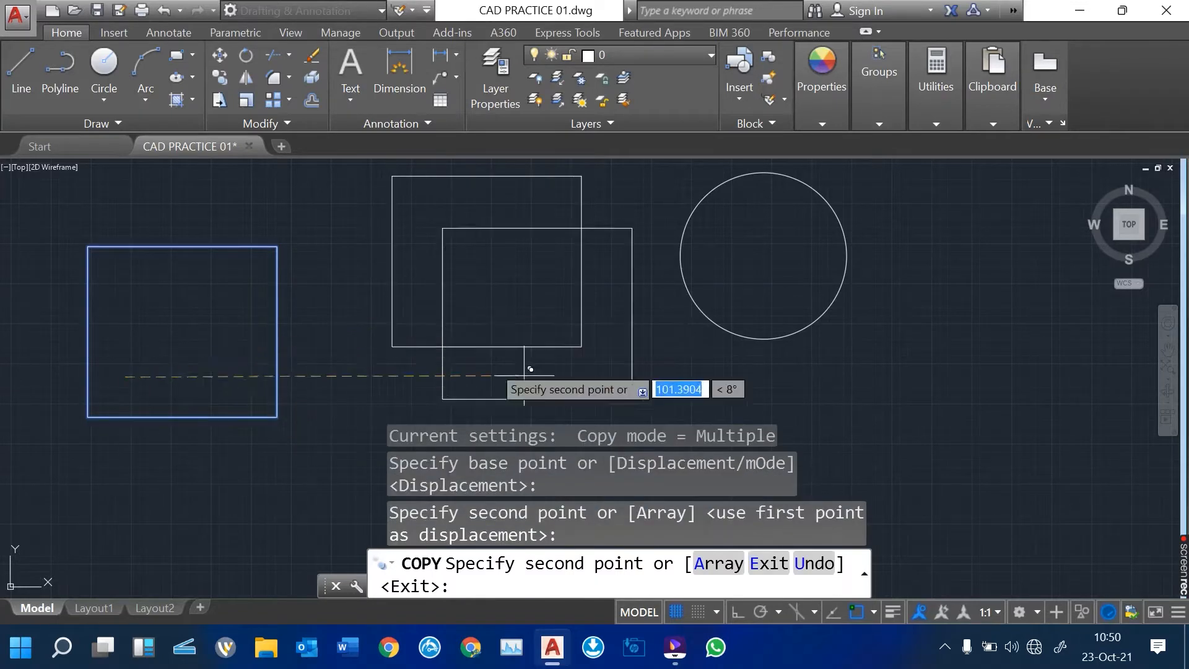
left_click(896, 421)
scroll(560, 359, "down", 2)
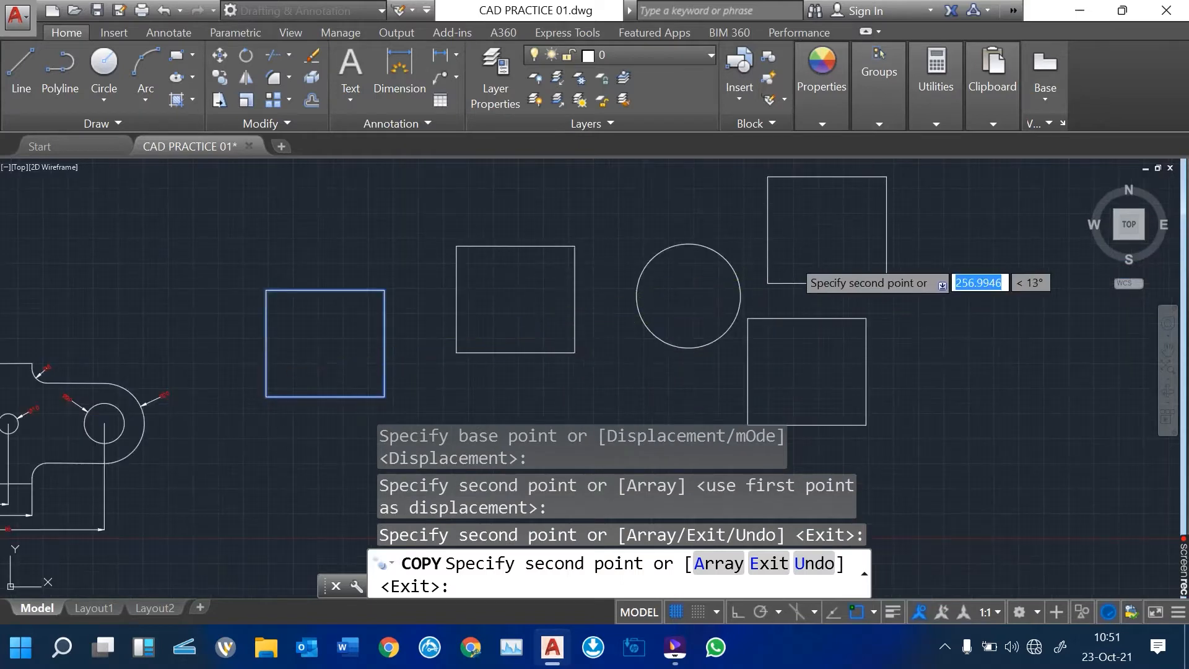
left_click(786, 258)
left_click(993, 340)
left_click(936, 515)
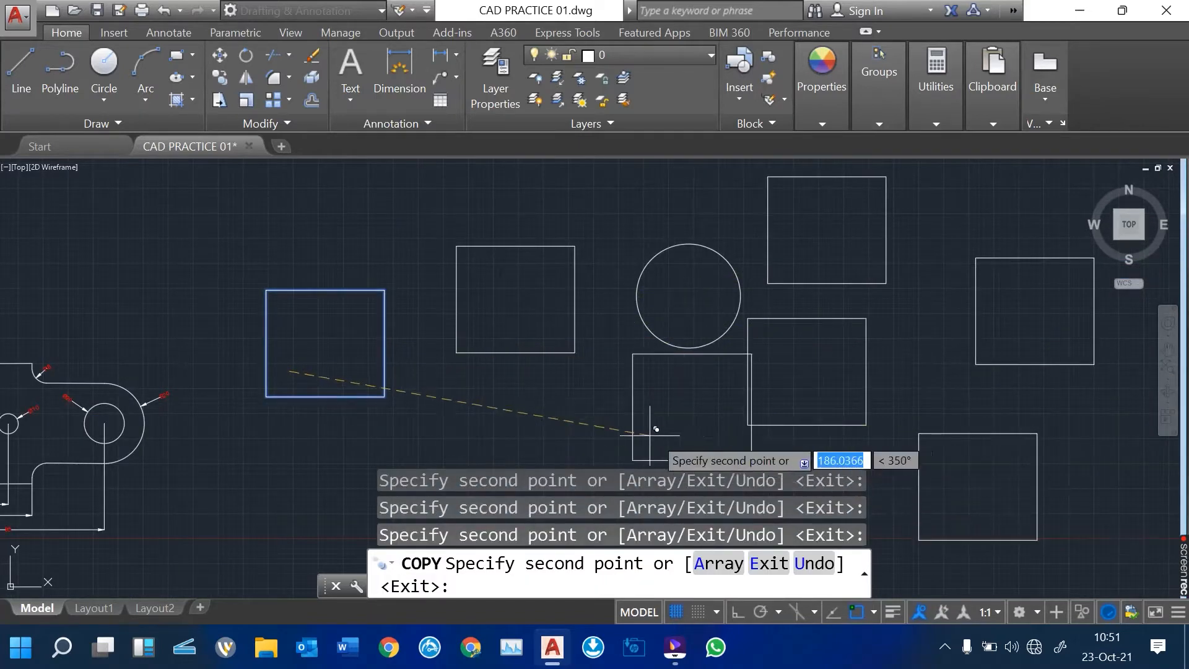
left_click(519, 448)
left_click(186, 531)
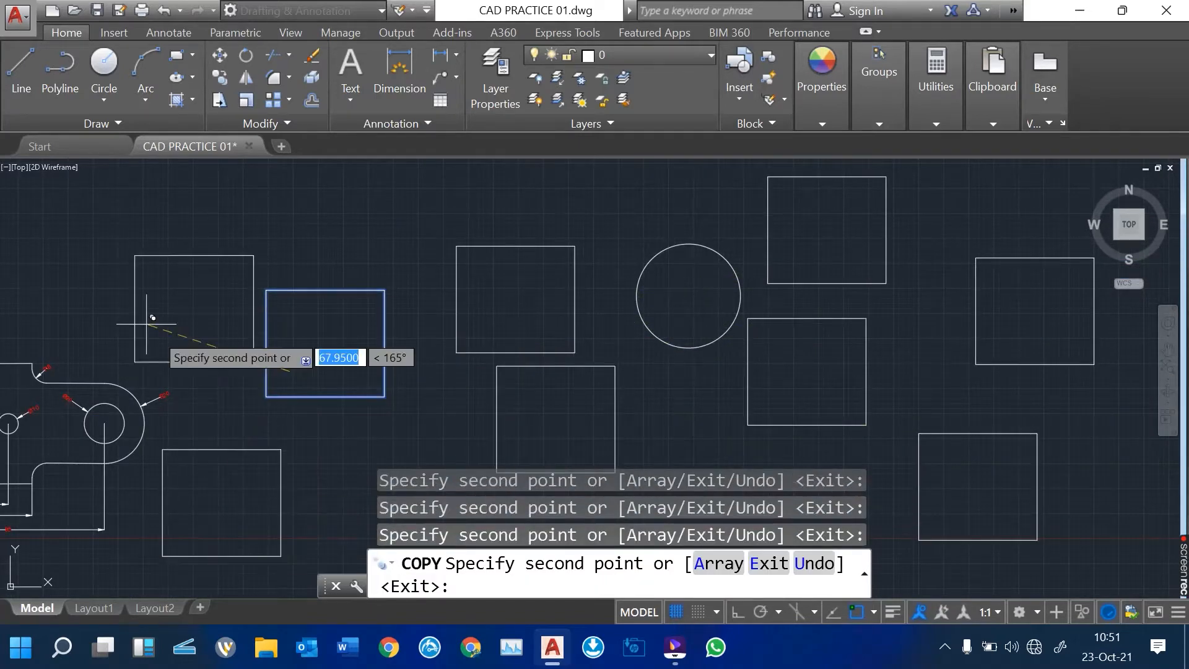
left_click(113, 276)
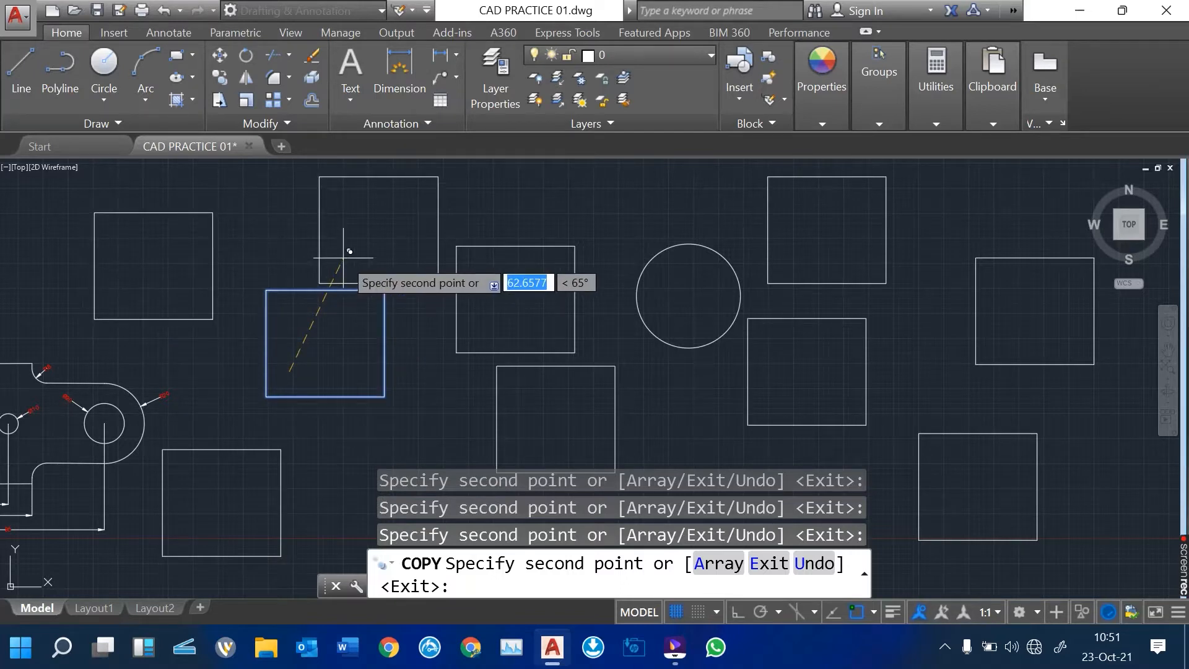
key("Return")
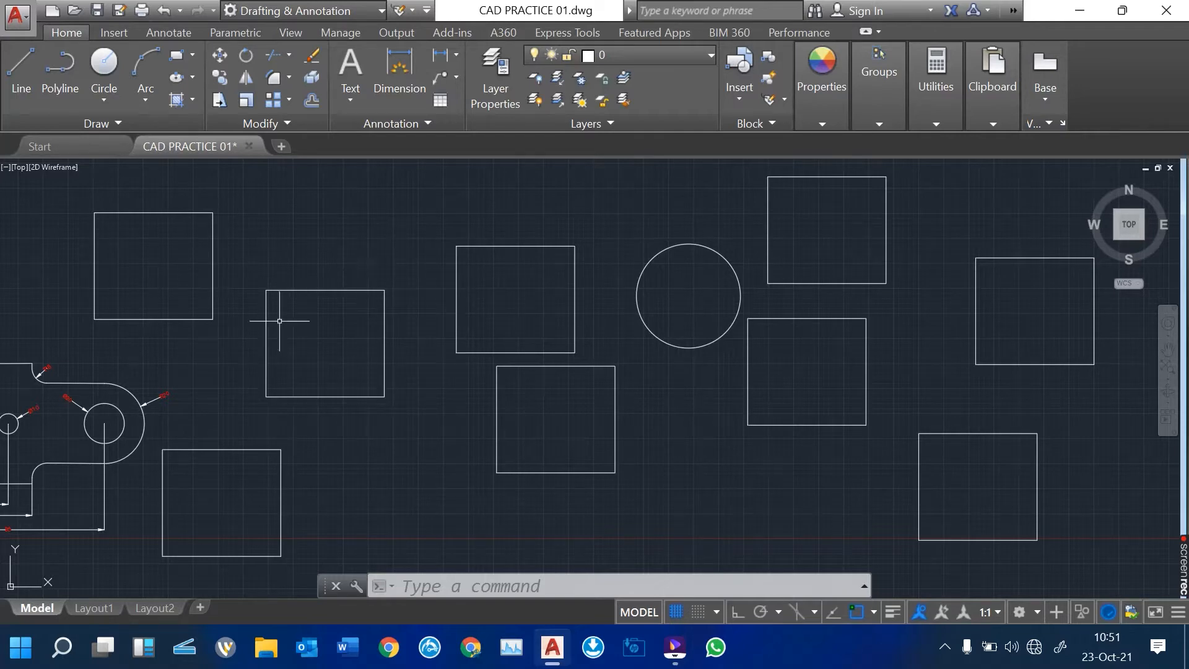
Step: Rotate the original rectangle counterclockwise to a freehand tilt about a base point inside it near its lower-left corner
left_click(246, 54)
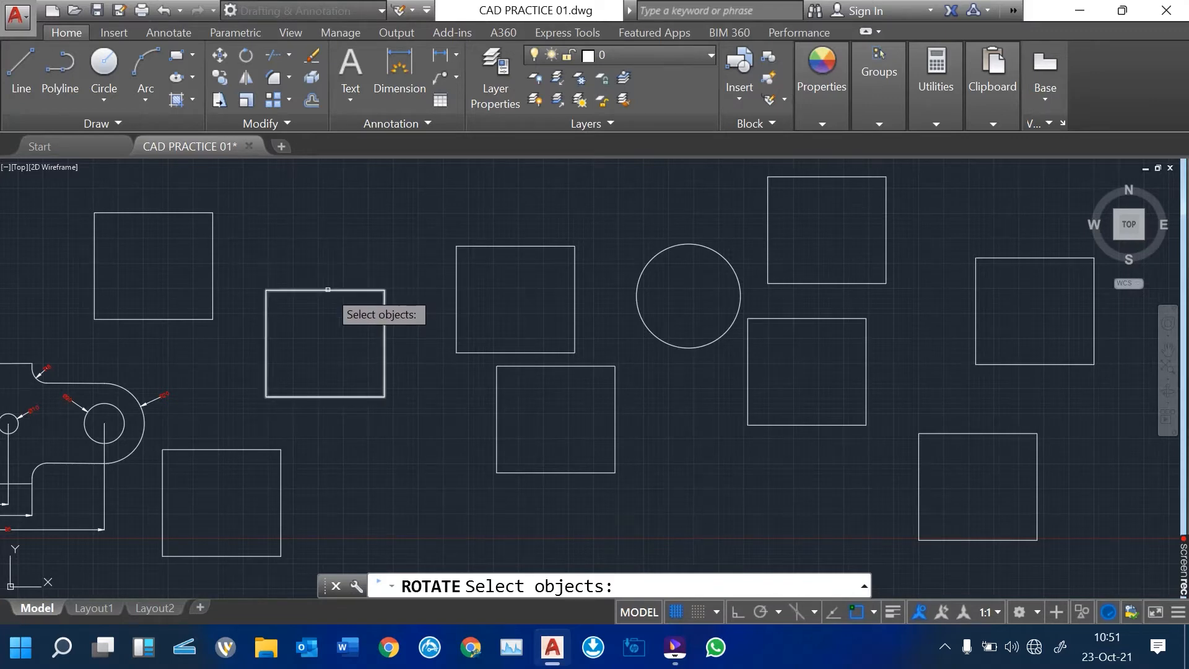
left_click(329, 295)
key("Return")
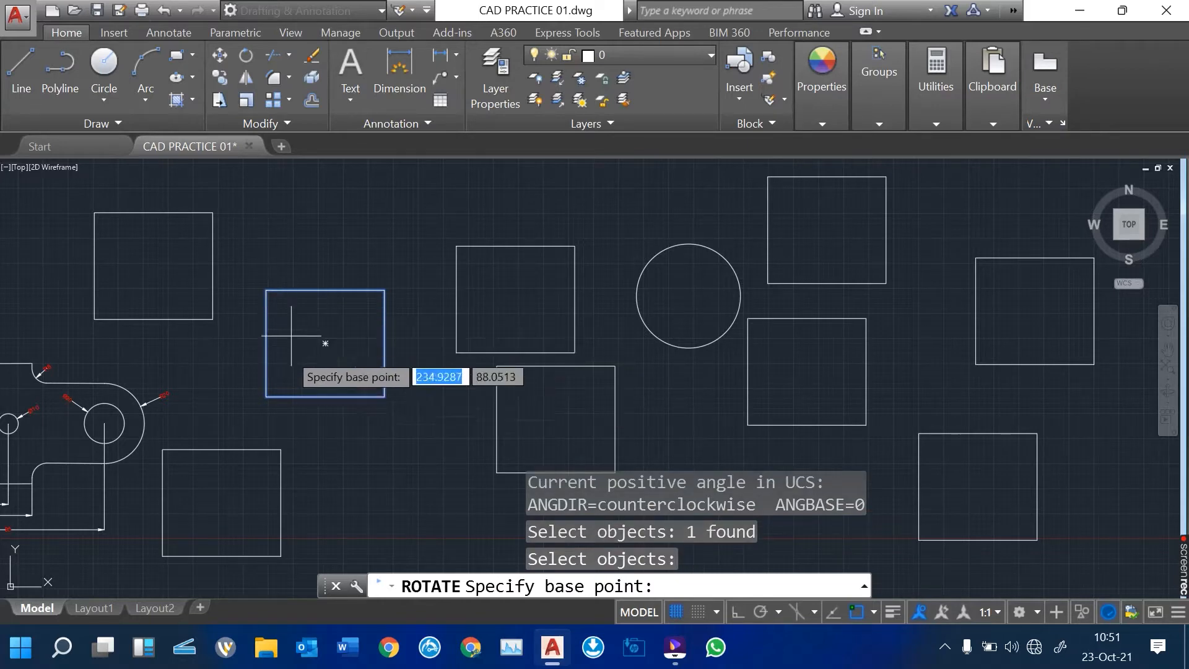
left_click(292, 361)
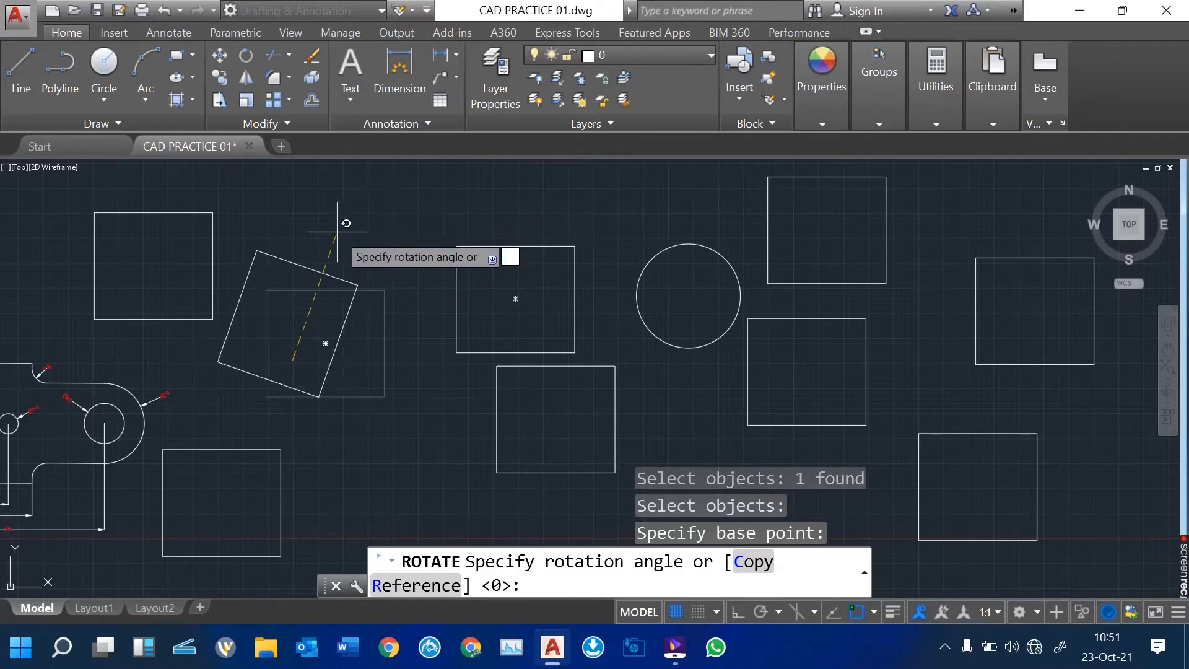
left_click(415, 191)
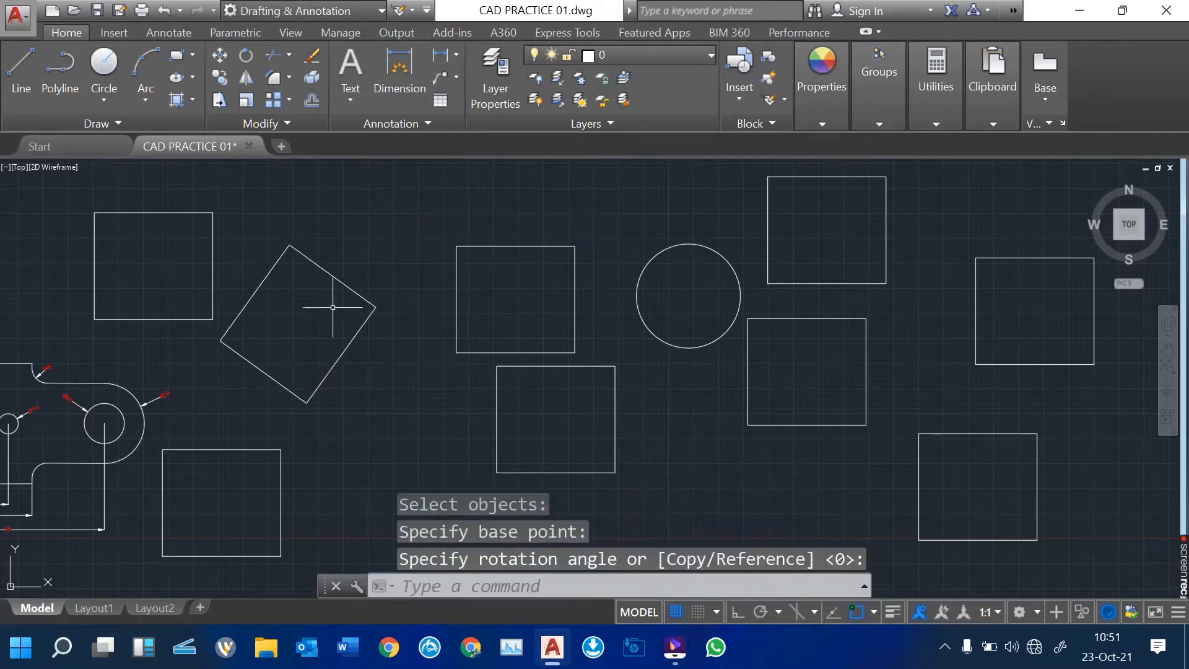
Step: Mirror the tilted rectangle across a freehand diagonal line just beyond its upper-right edge, keeping the source object
scroll(242, 336, "up", 2)
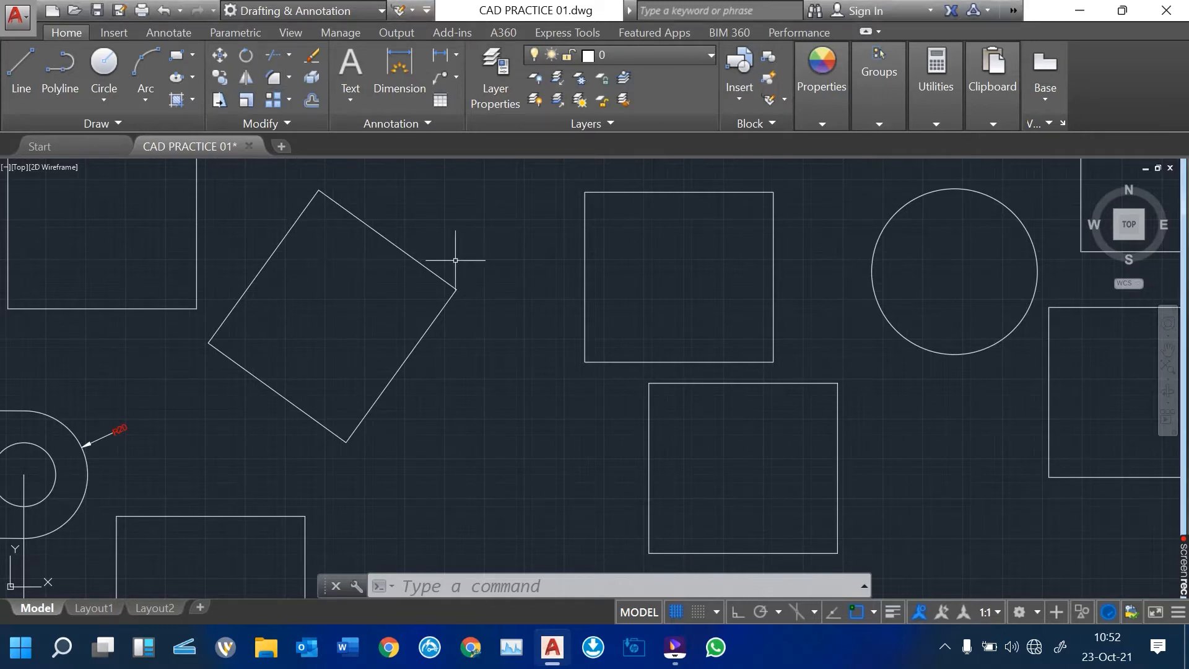
mouse_move(466, 324)
middle_mouse_down()
mouse_move(523, 345)
mouse_move(415, 403)
mouse_move(388, 403)
middle_mouse_up()
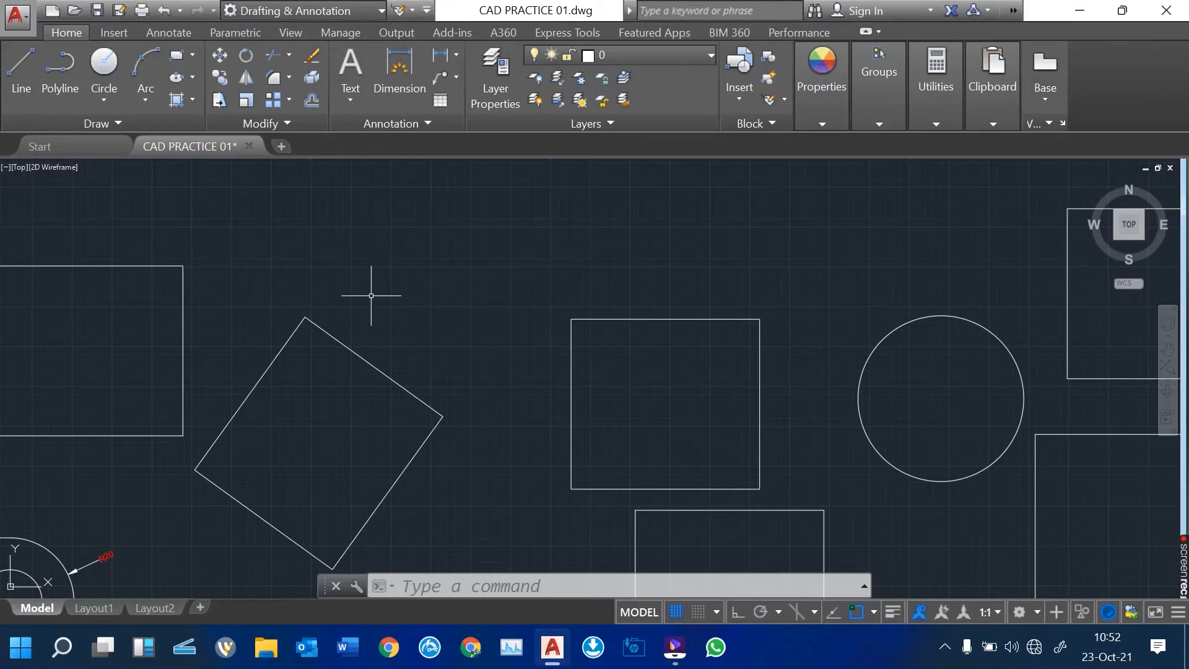
middle_click_drag(375, 323, 374, 290)
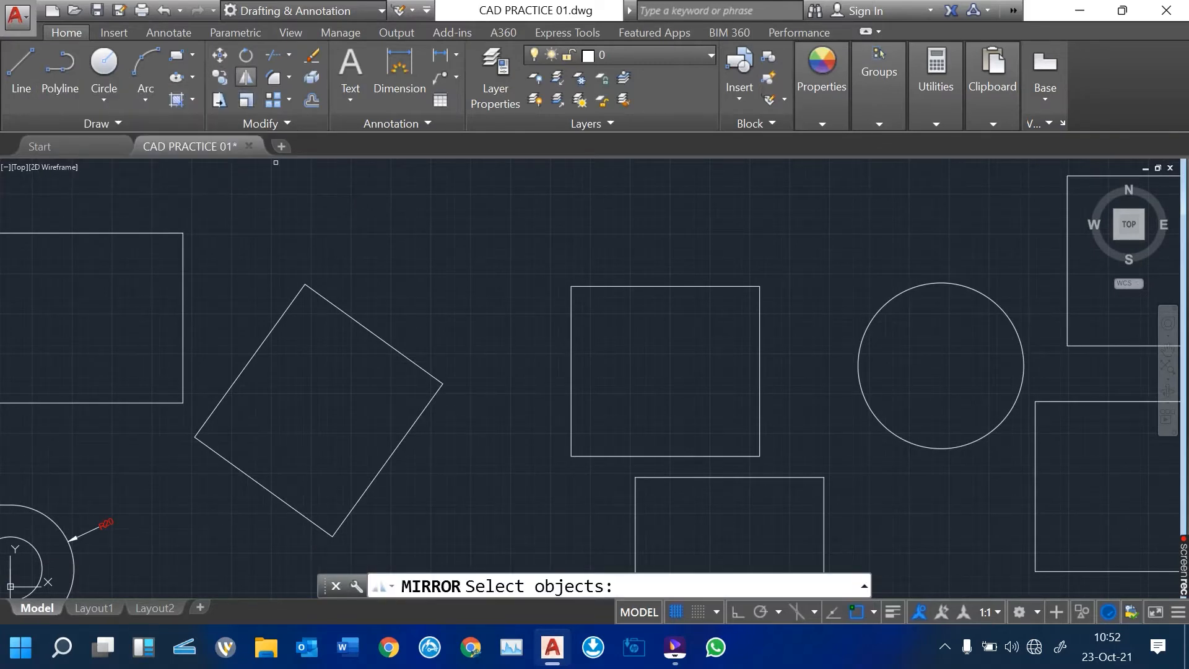
left_click(356, 322)
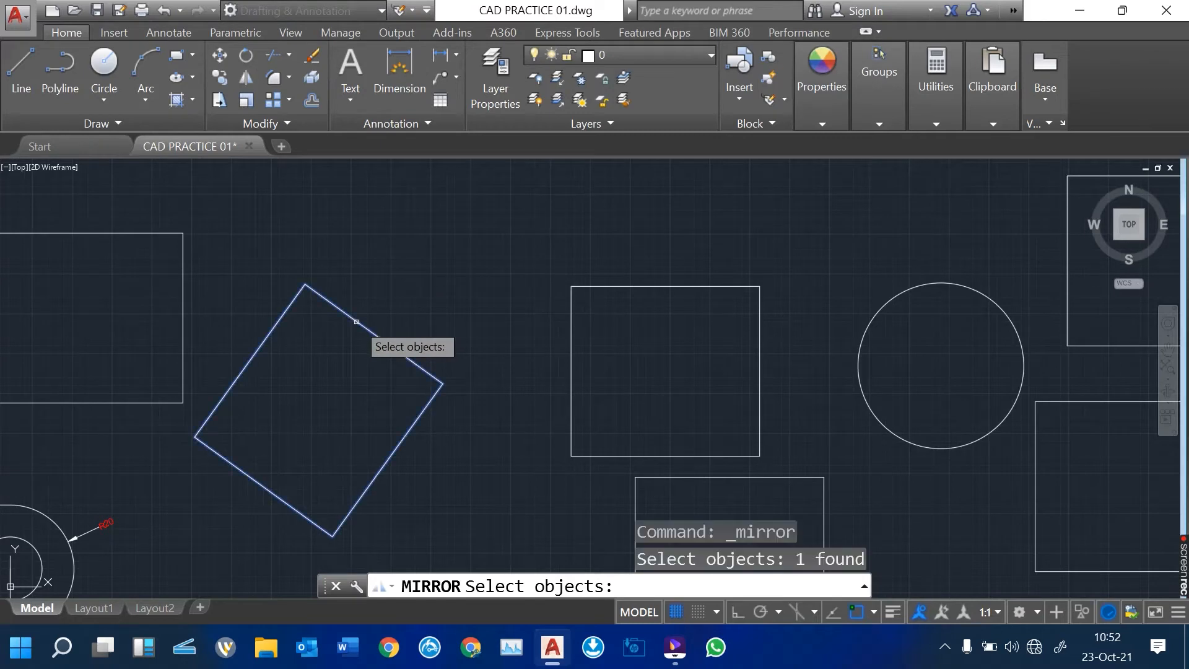
key("Return")
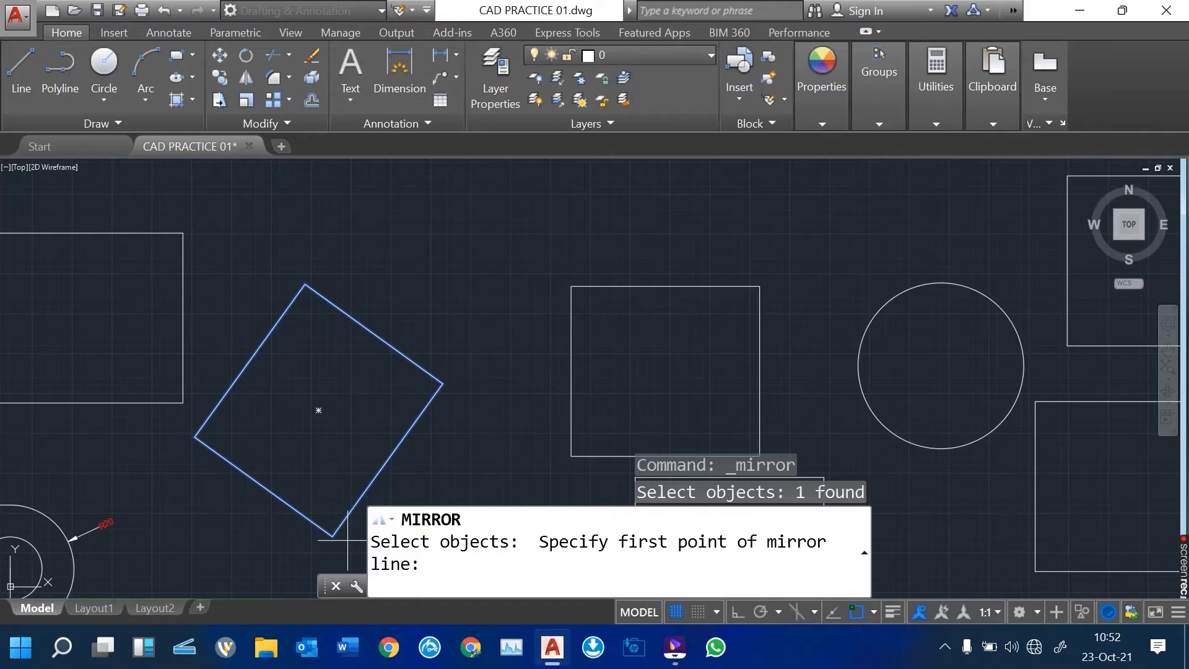
left_click(312, 245)
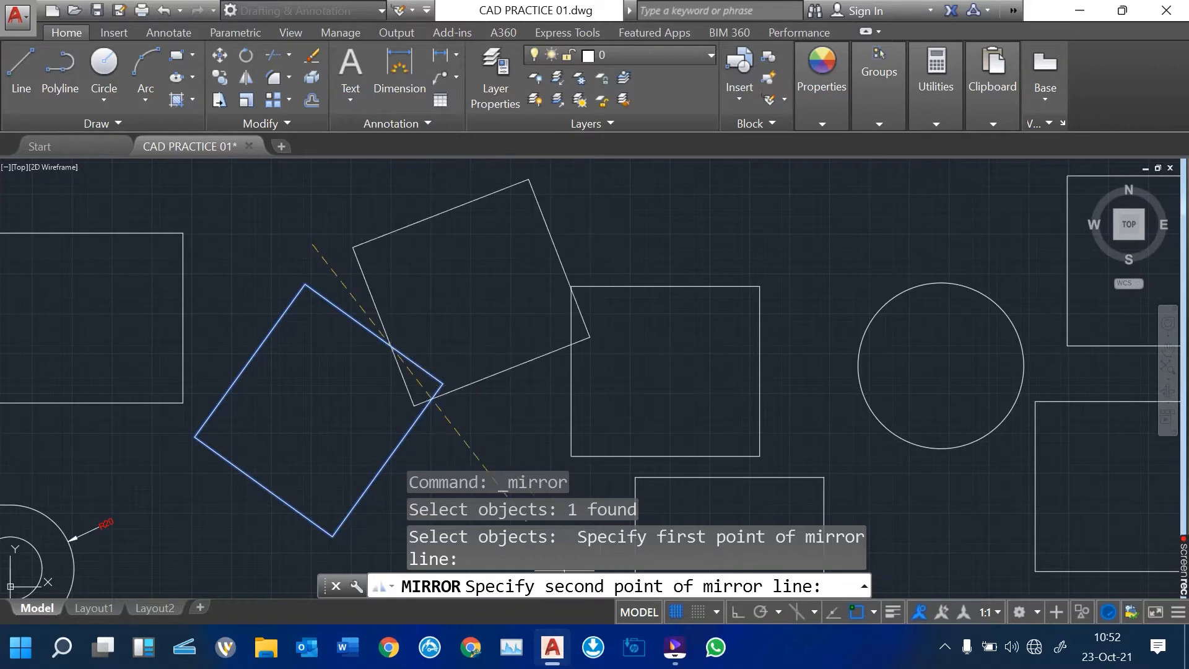
left_click(482, 372)
key("Return")
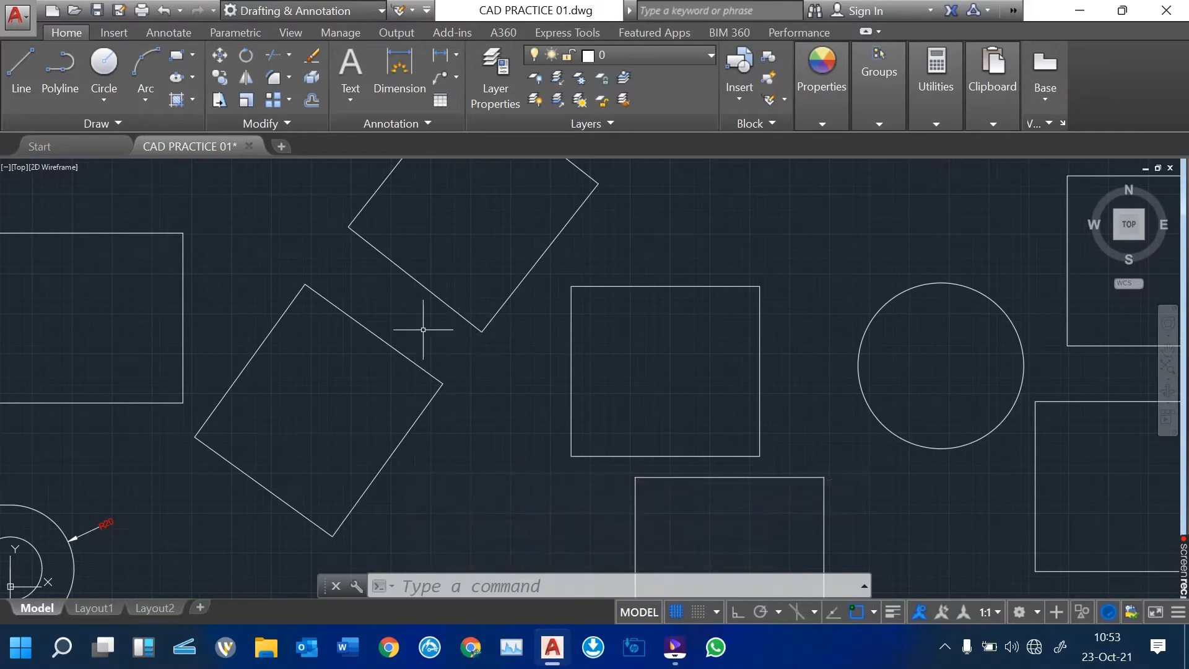
Step: Draw an arch-shaped three-point arc left of the leftmost upper rectangle, its second point about 43 units from the start at 49°
mouse_move(266, 297)
middle_mouse_down()
mouse_move(417, 300)
mouse_move(626, 326)
middle_mouse_up()
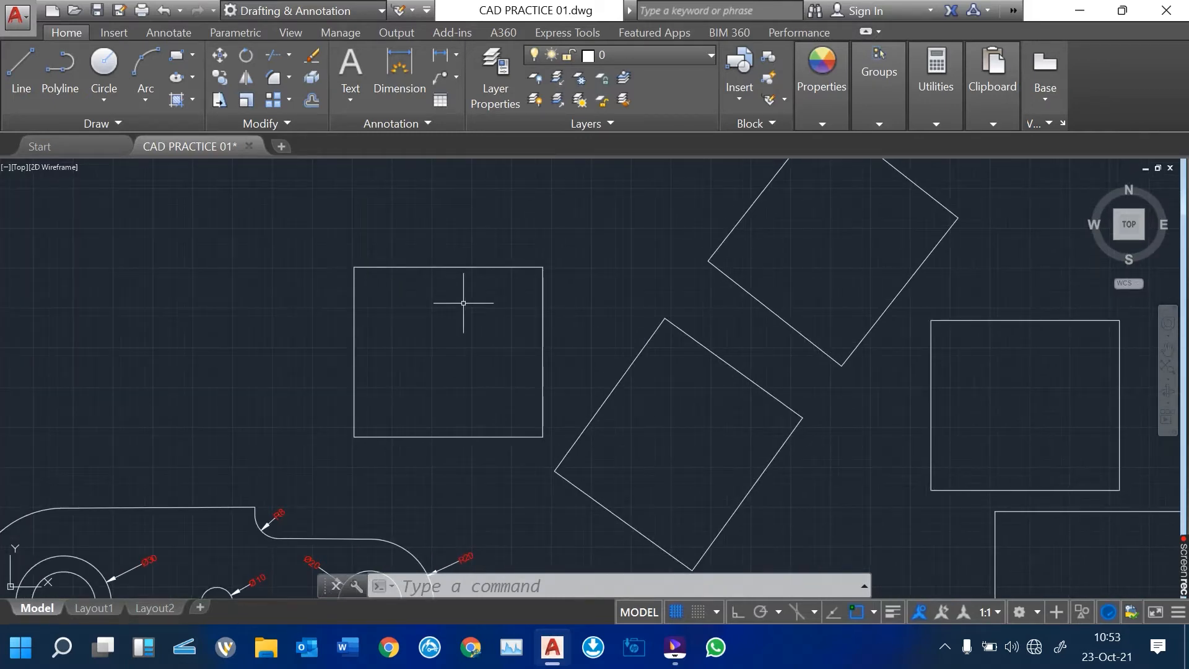
middle_click_drag(464, 303, 732, 352)
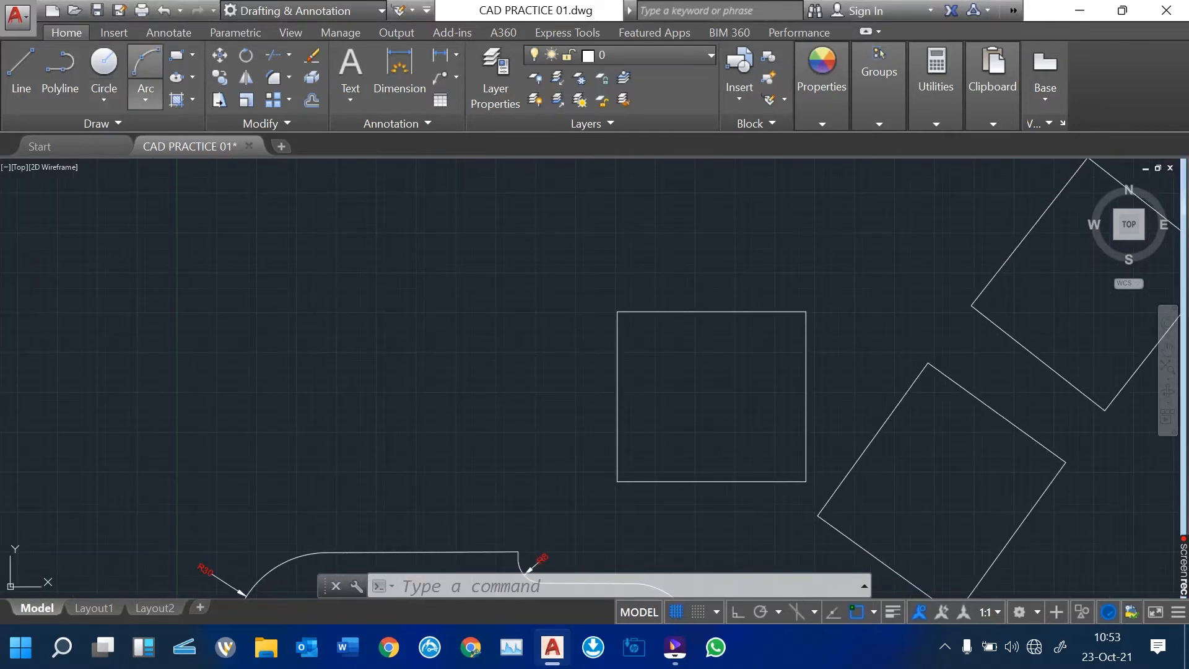
left_click(145, 71)
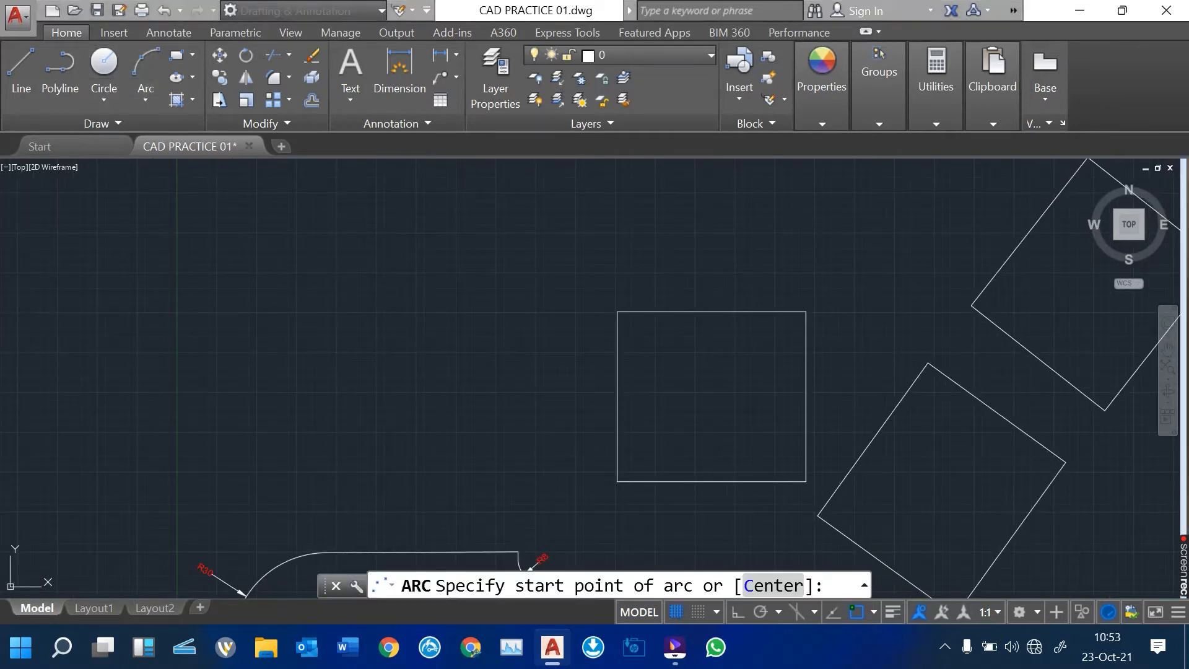
left_click(212, 363)
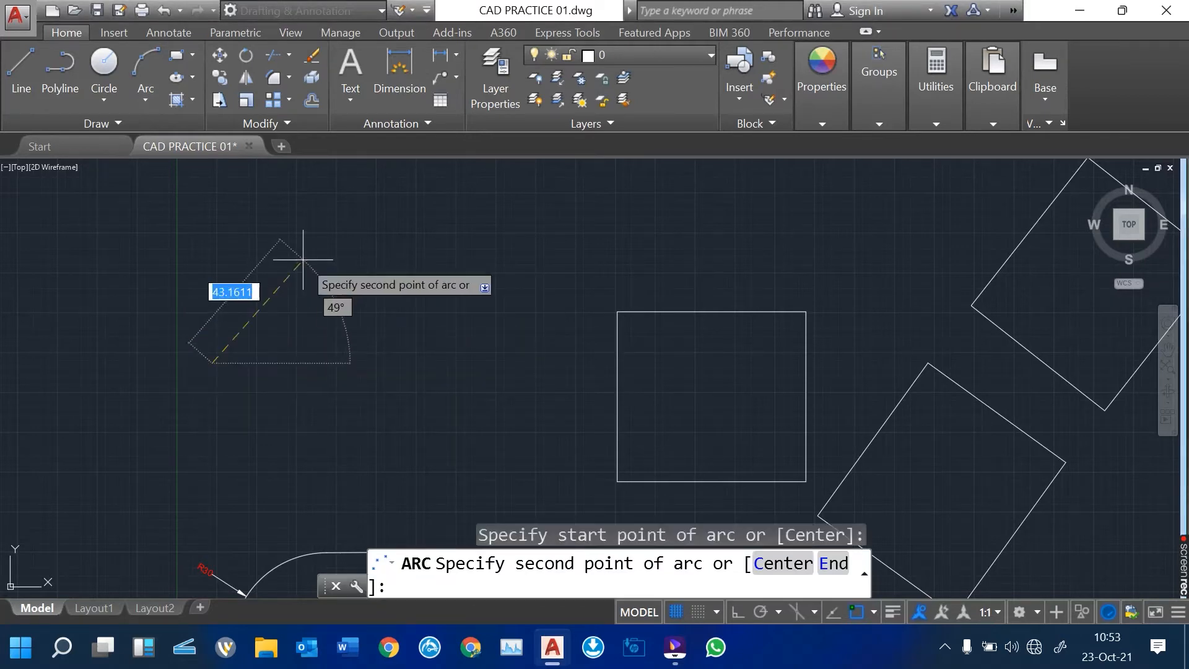
left_click(303, 259)
left_click(487, 371)
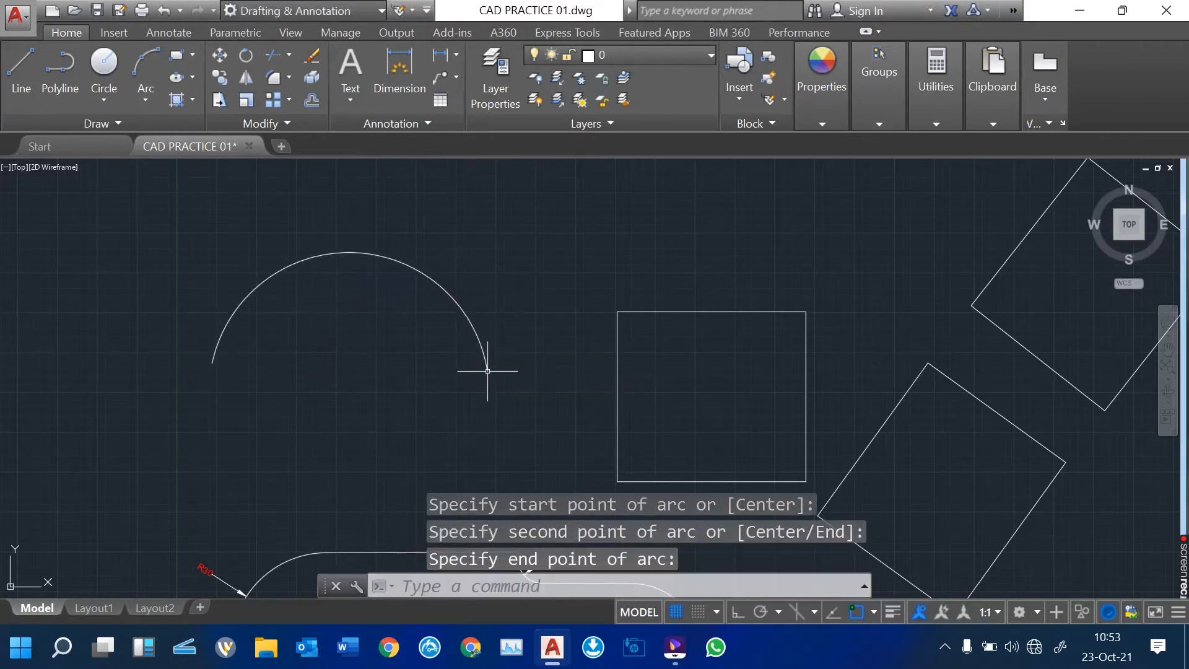
Step: Mirror the arc across the line joining its two endpoints, keeping the original so both form a closed lens shape
left_click(246, 77)
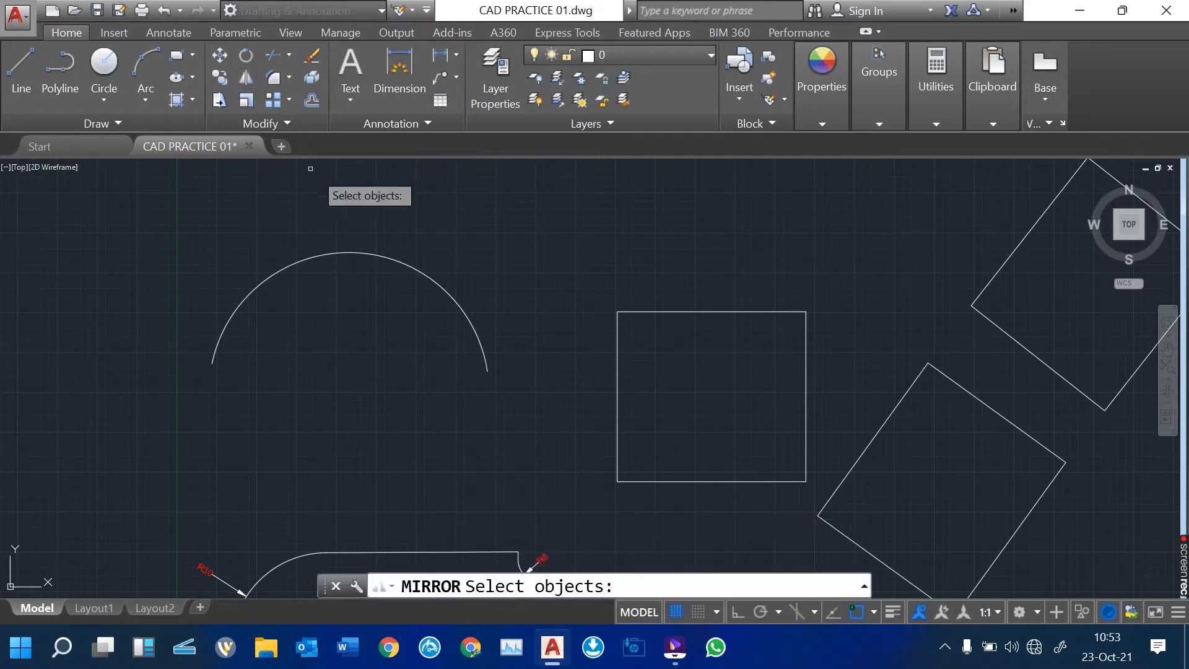
left_click(345, 258)
left_click(335, 261)
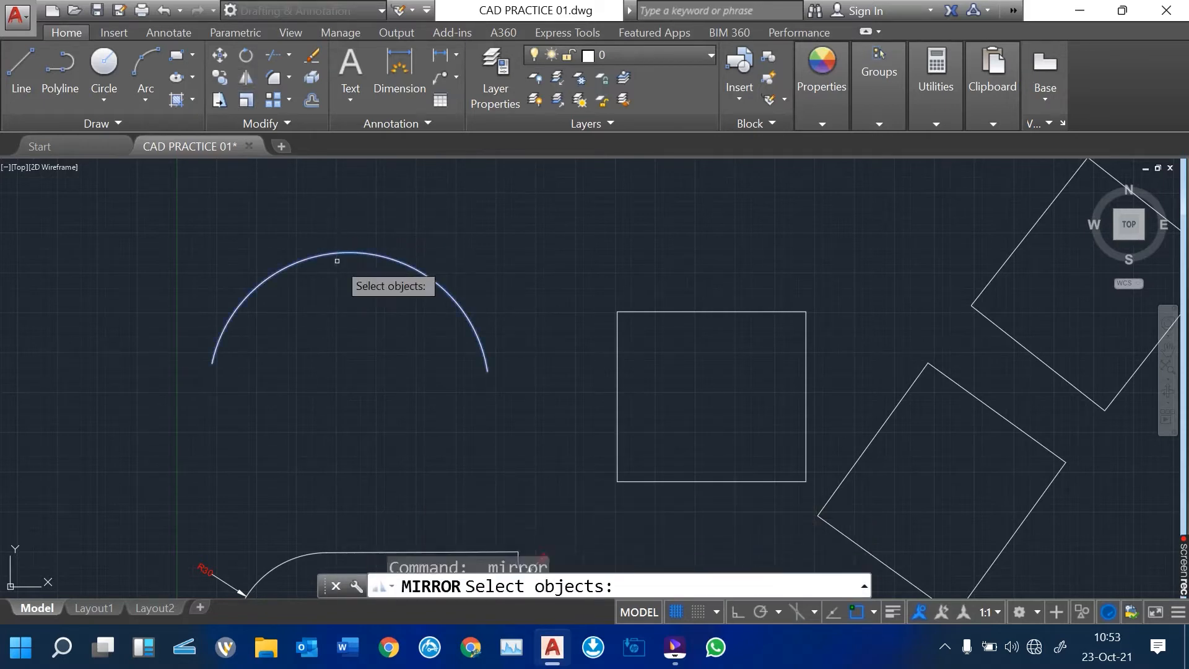
key("Return")
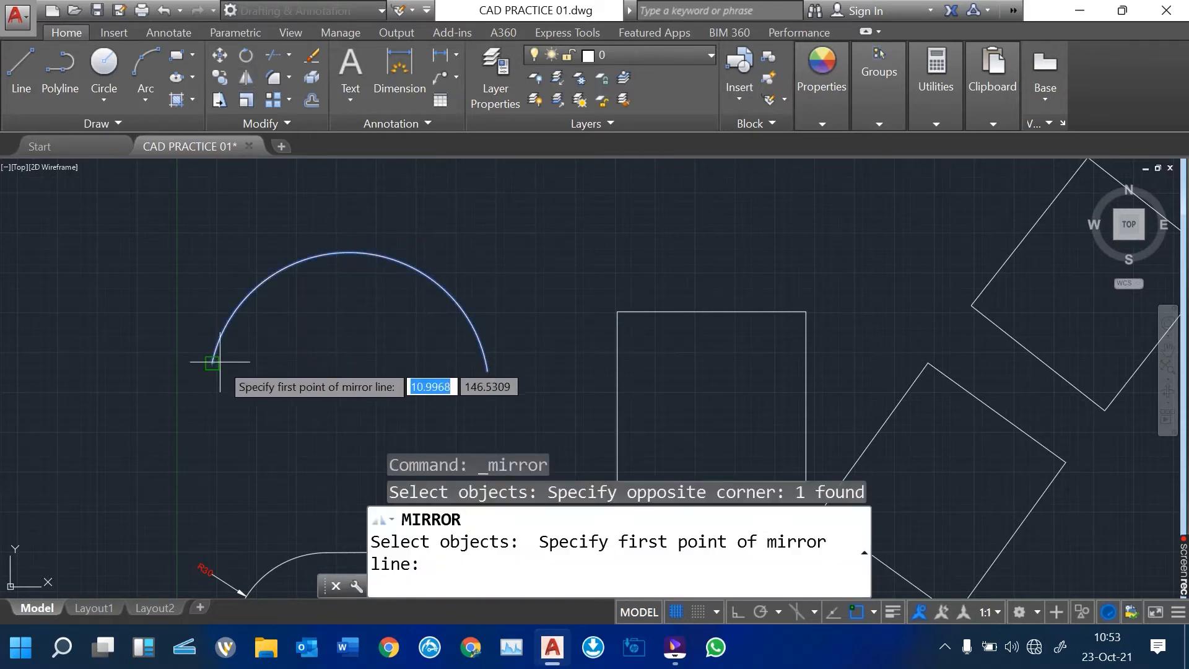
left_click(212, 363)
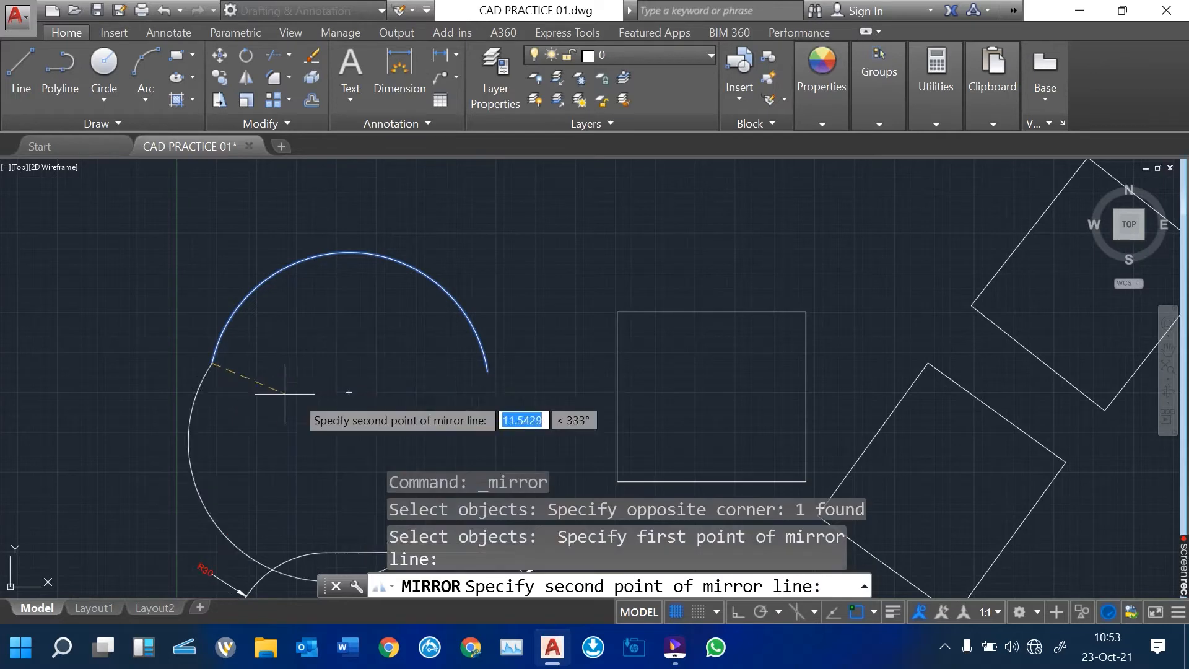
left_click(487, 372)
key("Return")
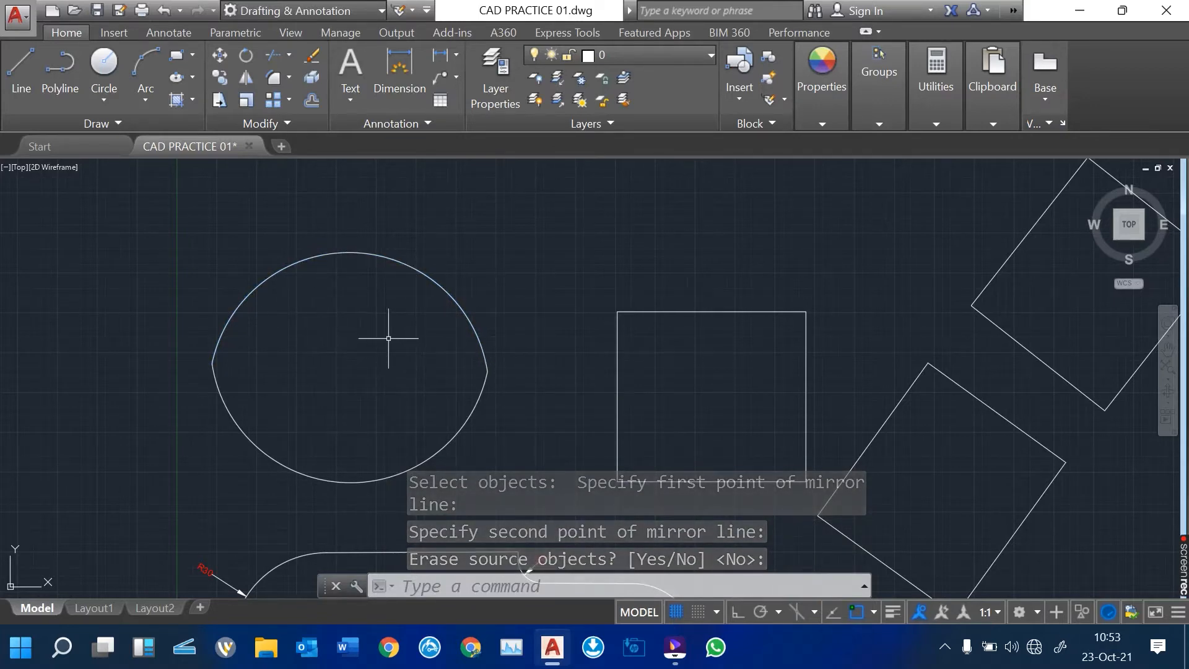
Step: Draw a circle of about 15.9 radius centred on the midpoint of the top edge of the upright rectangle beside the lens shape
mouse_move(508, 297)
middle_mouse_down()
mouse_move(250, 289)
mouse_move(172, 269)
middle_mouse_up()
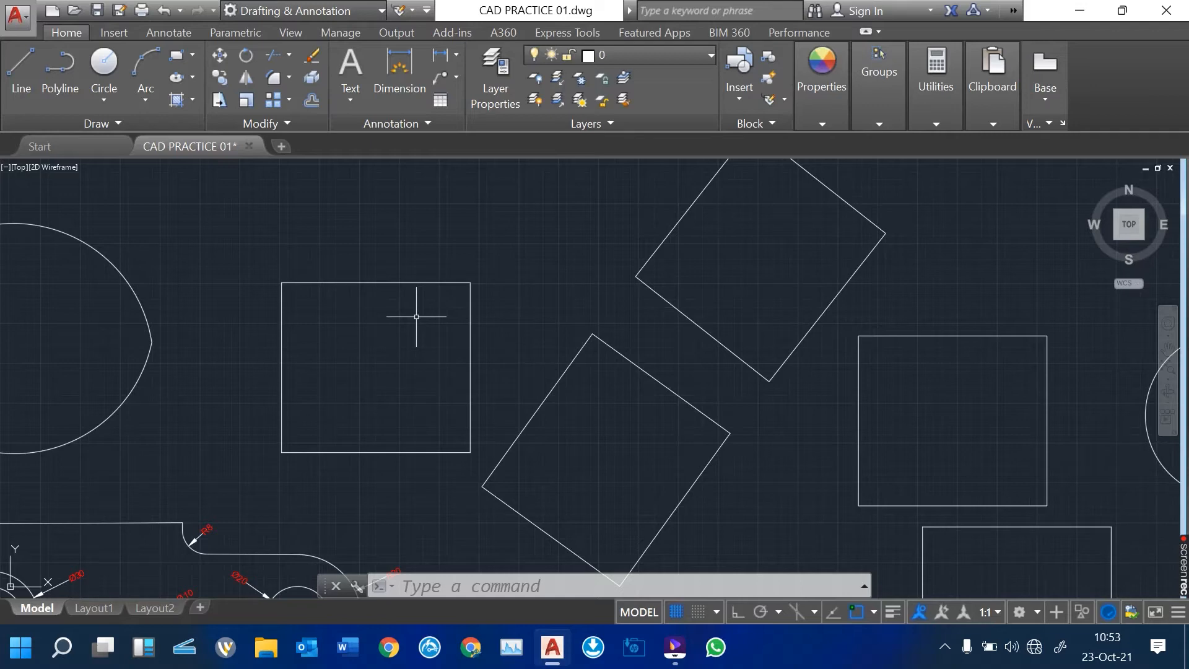
scroll(396, 368, "up", 2)
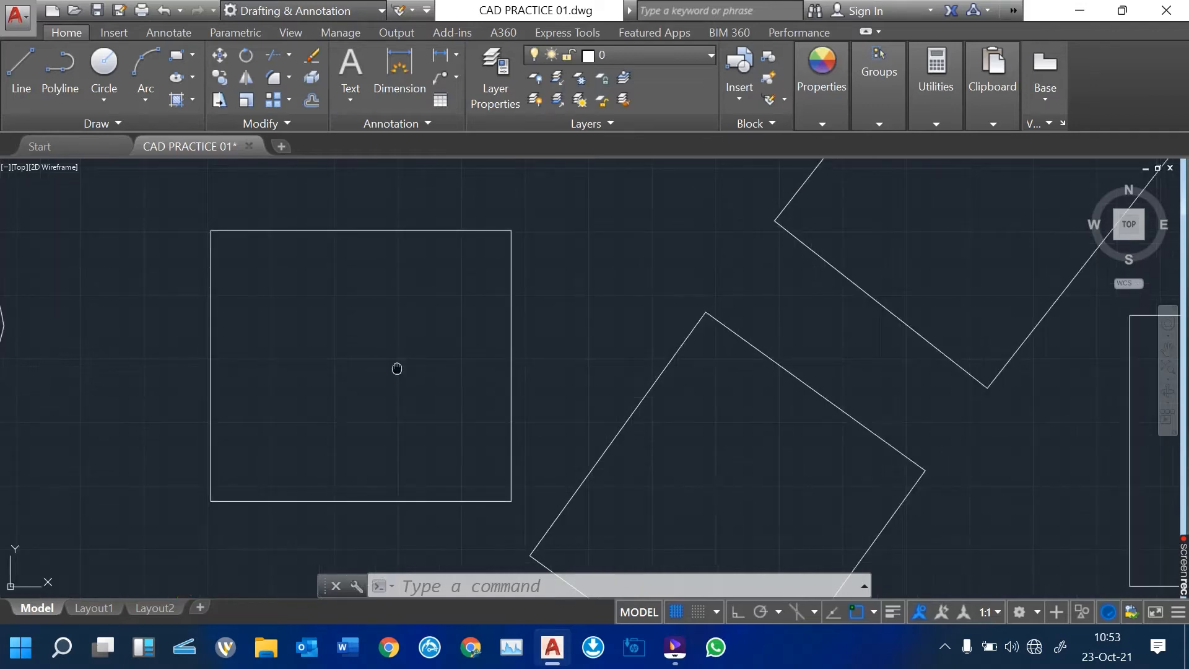
middle_click_drag(395, 369, 375, 343)
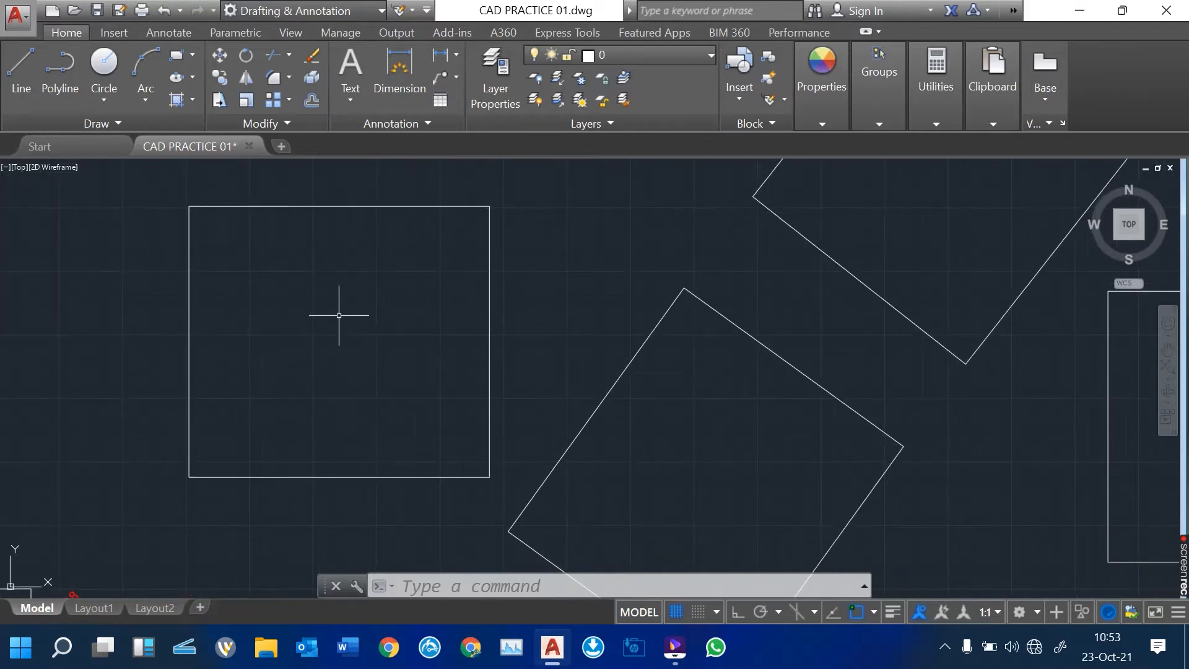
left_click(289, 55)
middle_click_drag(350, 295, 413, 313)
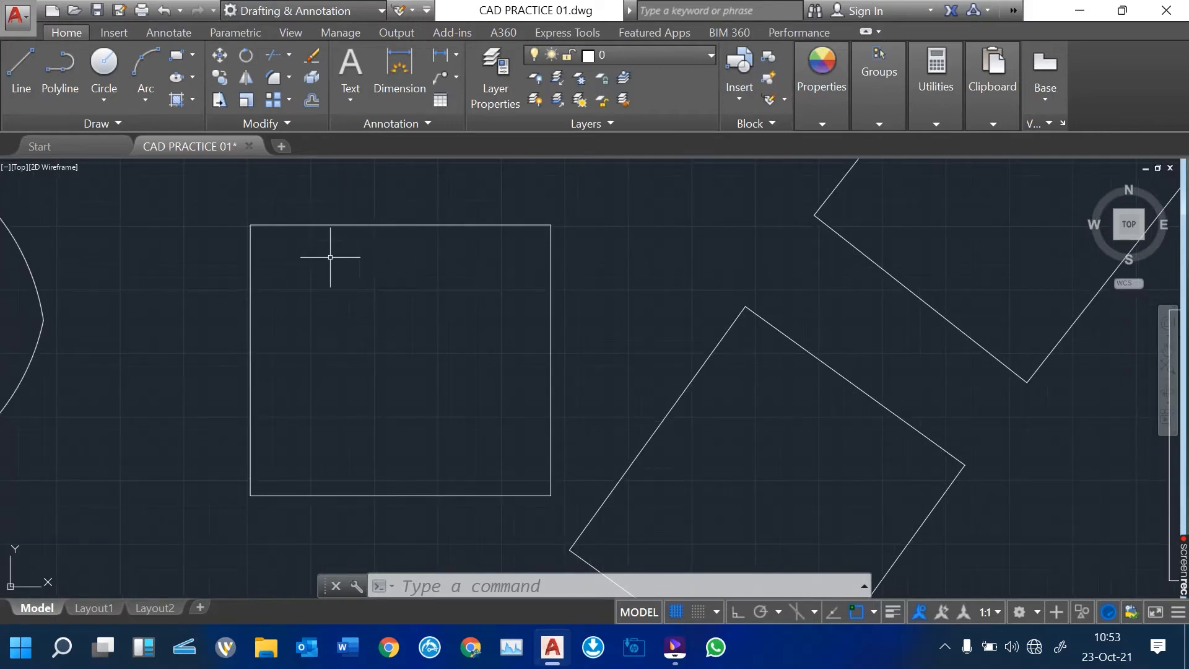
left_click(104, 67)
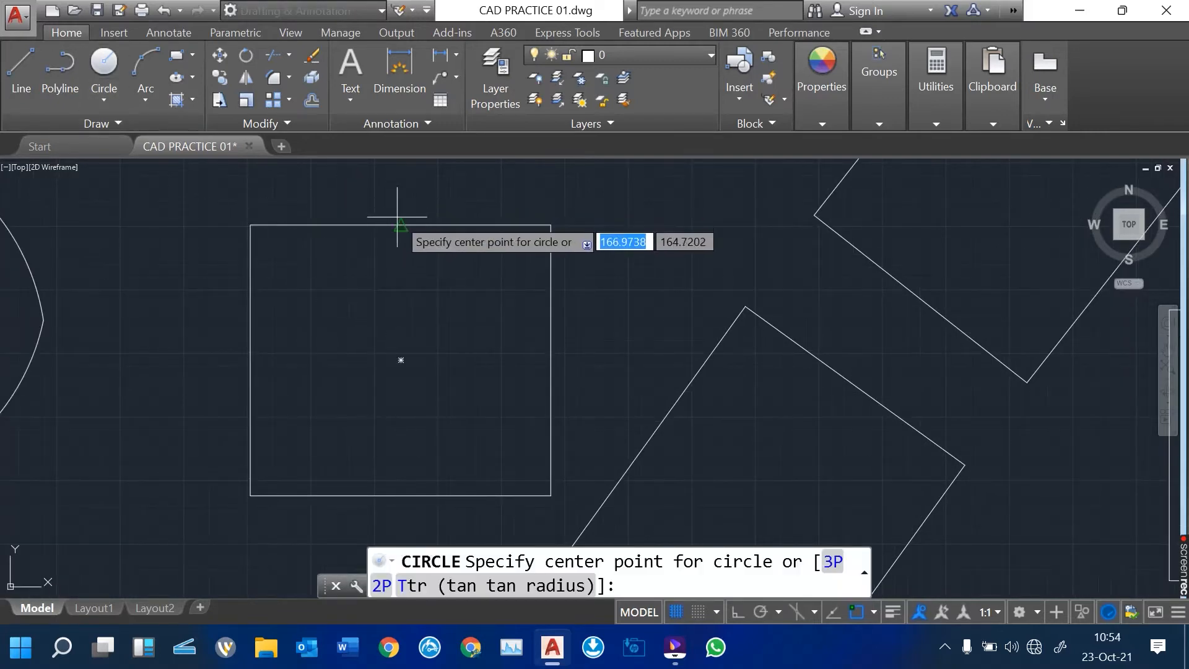
left_click(401, 225)
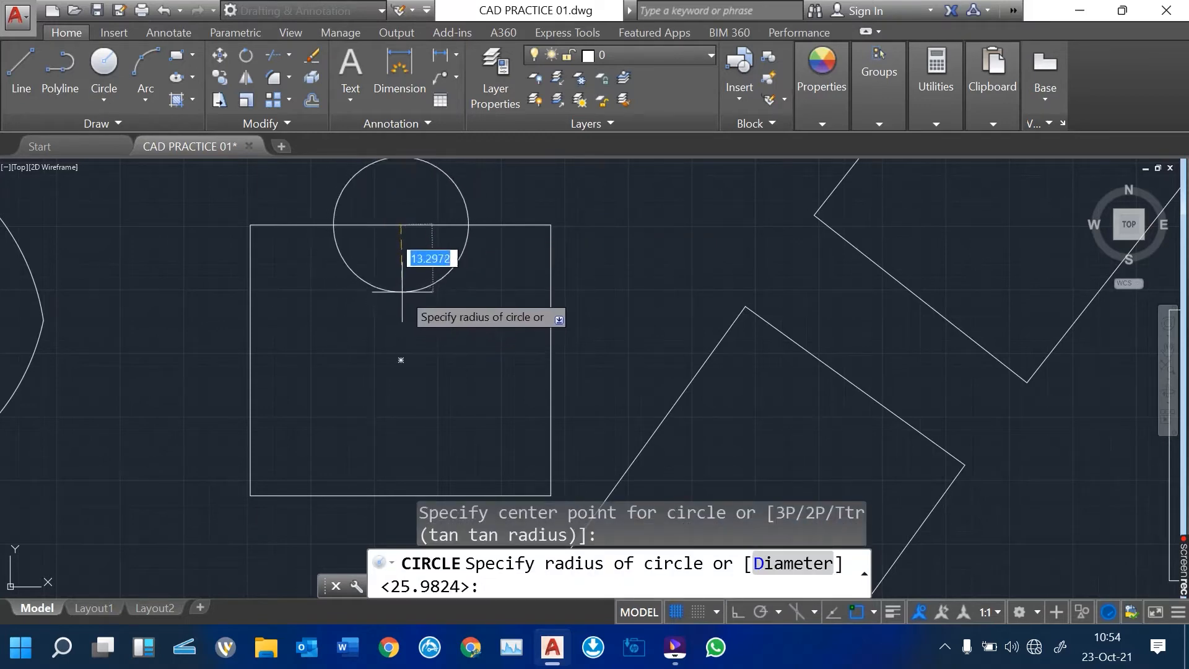
left_click(404, 304)
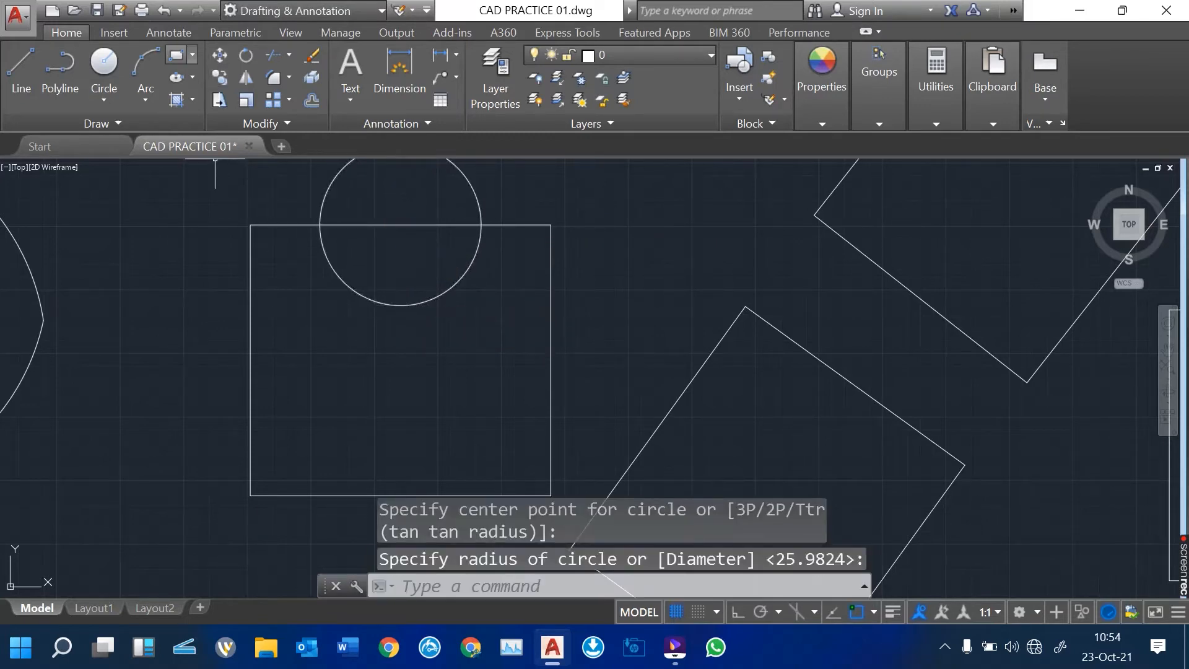
Step: Draw a second, larger circle centred on the midpoint of the same rectangle's bottom edge
left_click(104, 67)
scroll(236, 267, "down", 2)
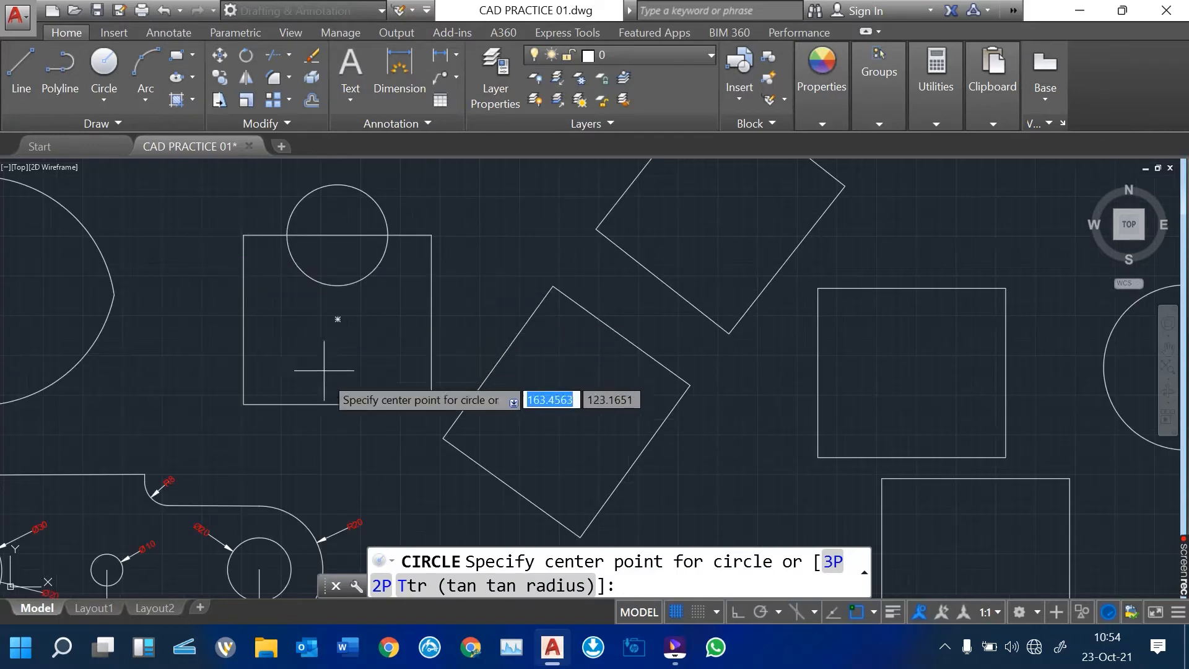
left_click(337, 405)
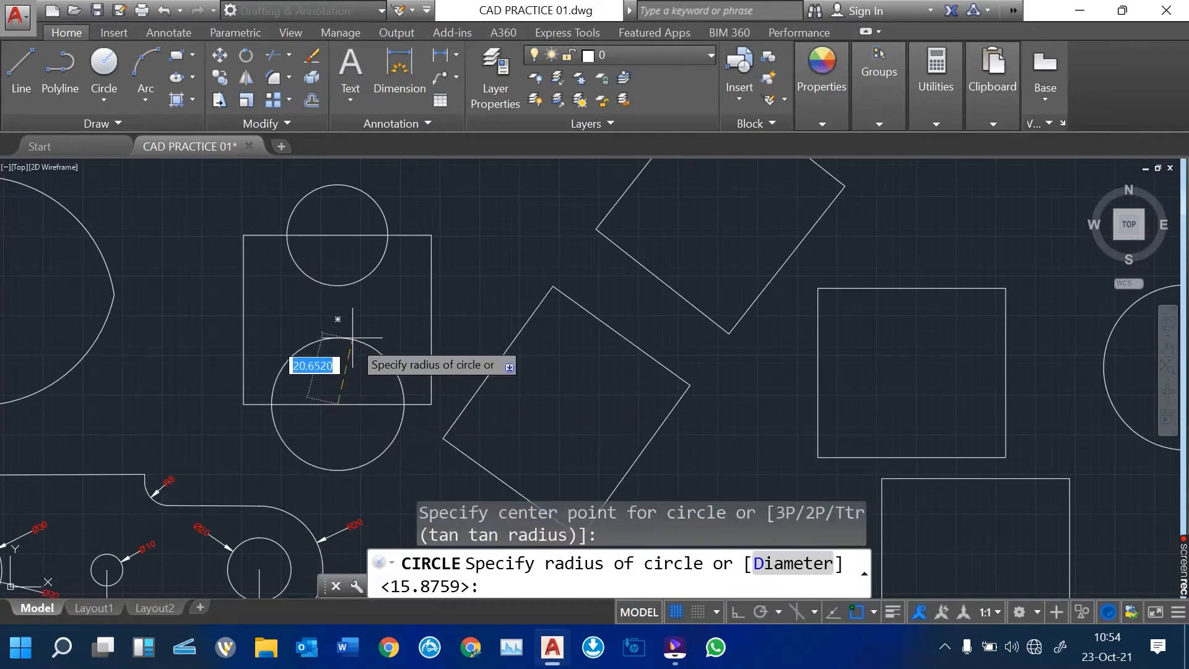
left_click(354, 331)
scroll(352, 376, "up", 2)
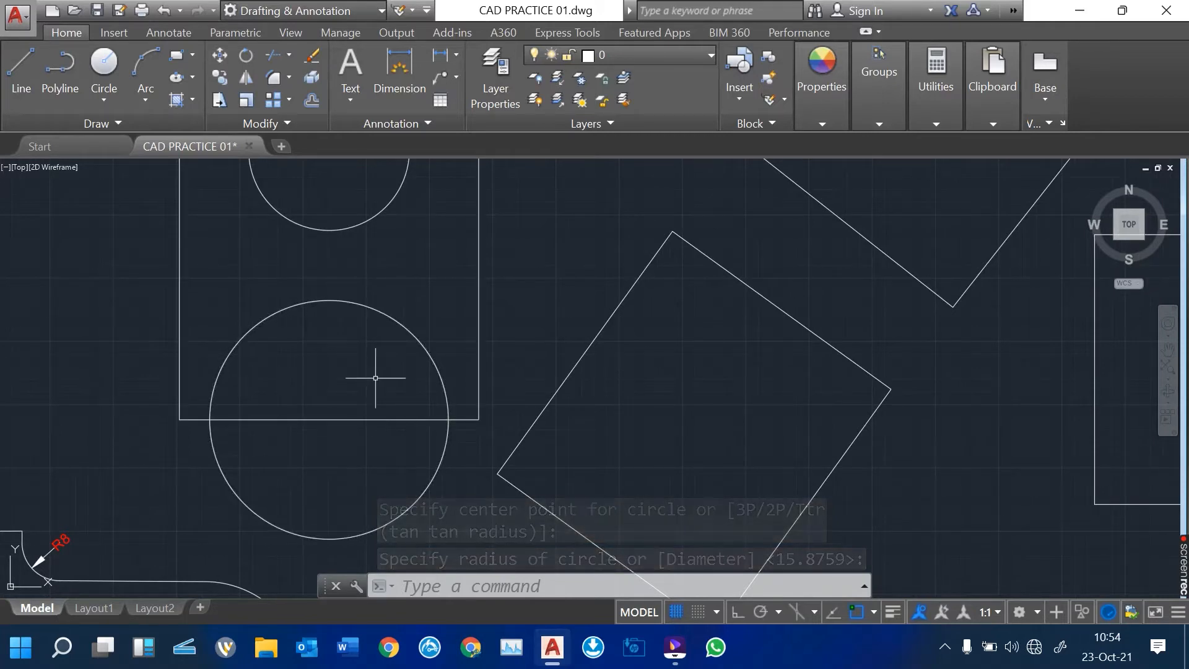
Step: Trim away the upper circle's half inside the rectangle, the lower circle's half outside it, and the rectangle edge segments crossing both circles
scroll(369, 336, "down", 4)
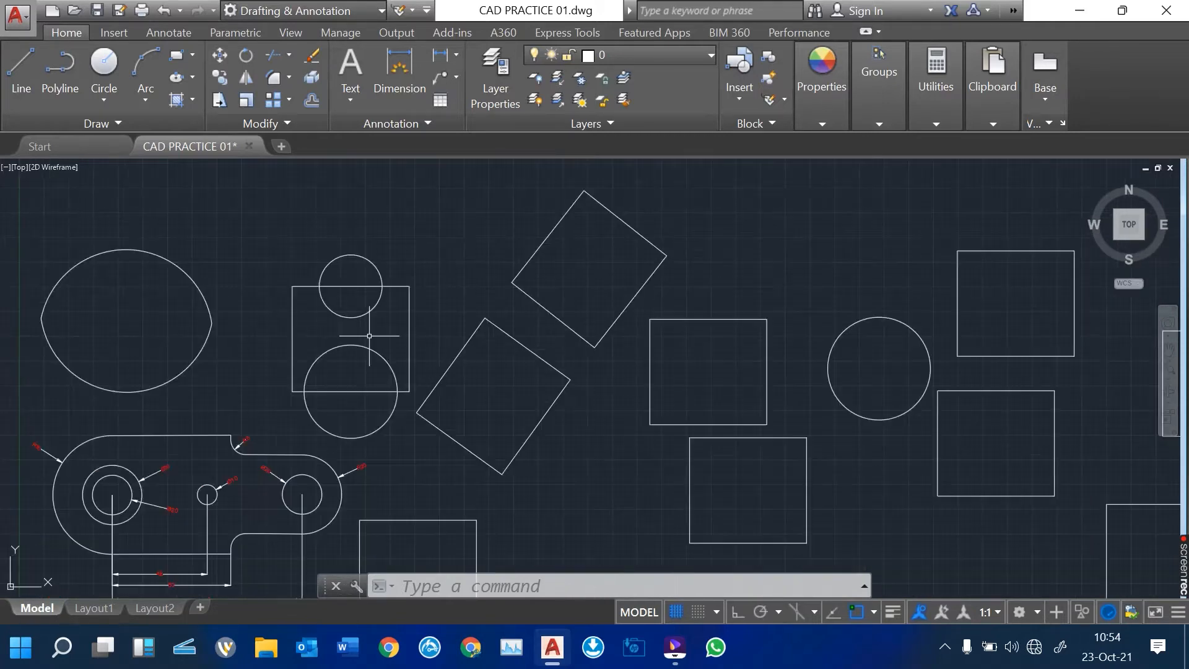
scroll(369, 336, "up", 2)
scroll(376, 329, "up", 2)
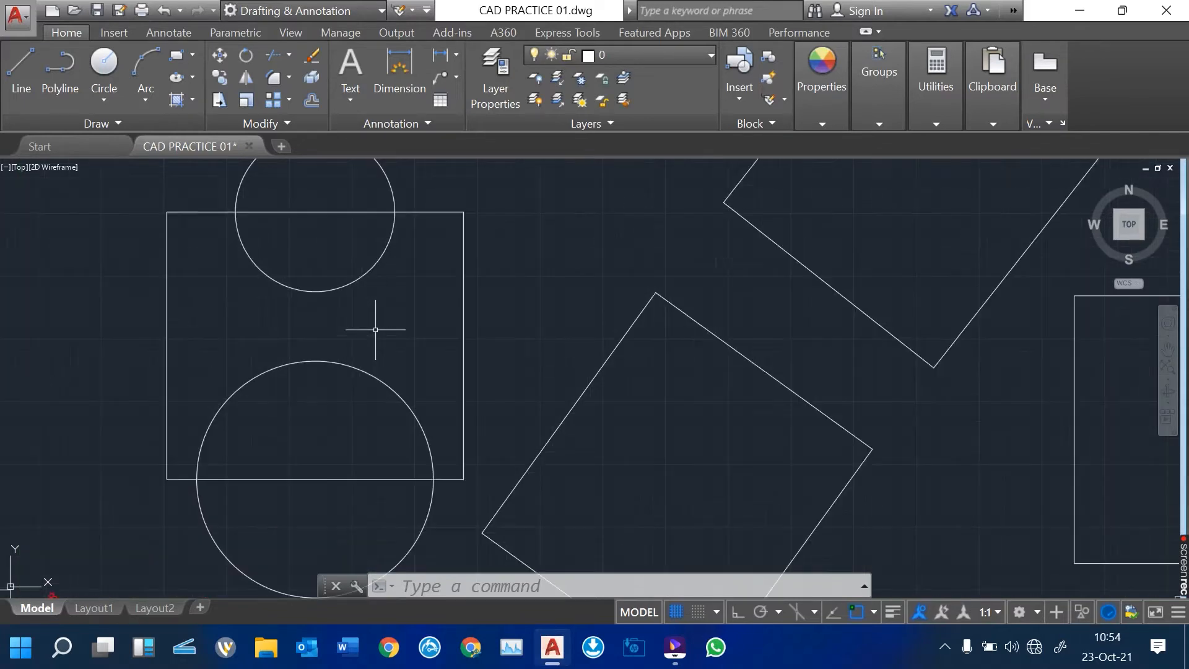
middle_click_drag(375, 329, 411, 356)
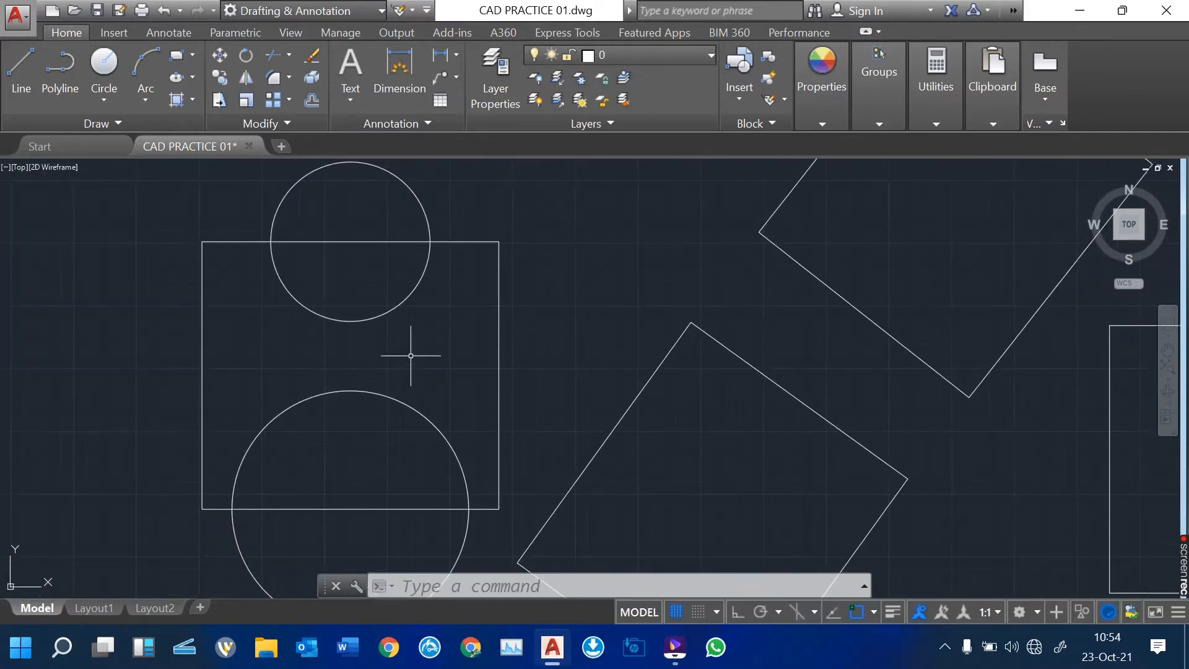
scroll(410, 341, "down", 2)
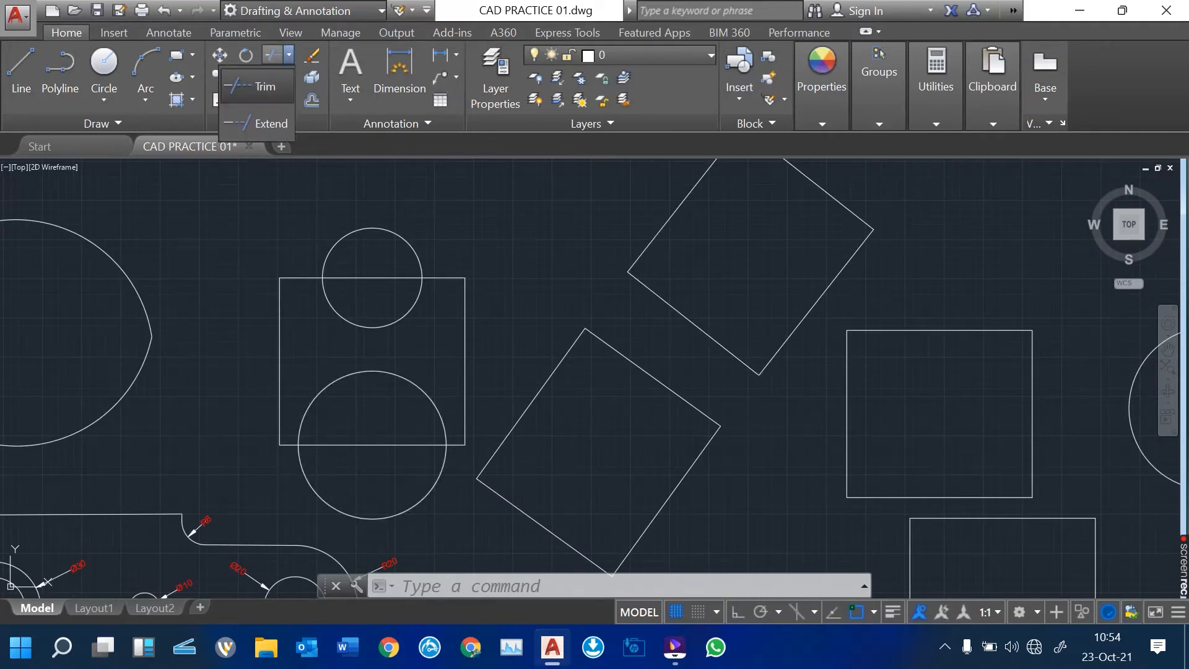
left_click(273, 55)
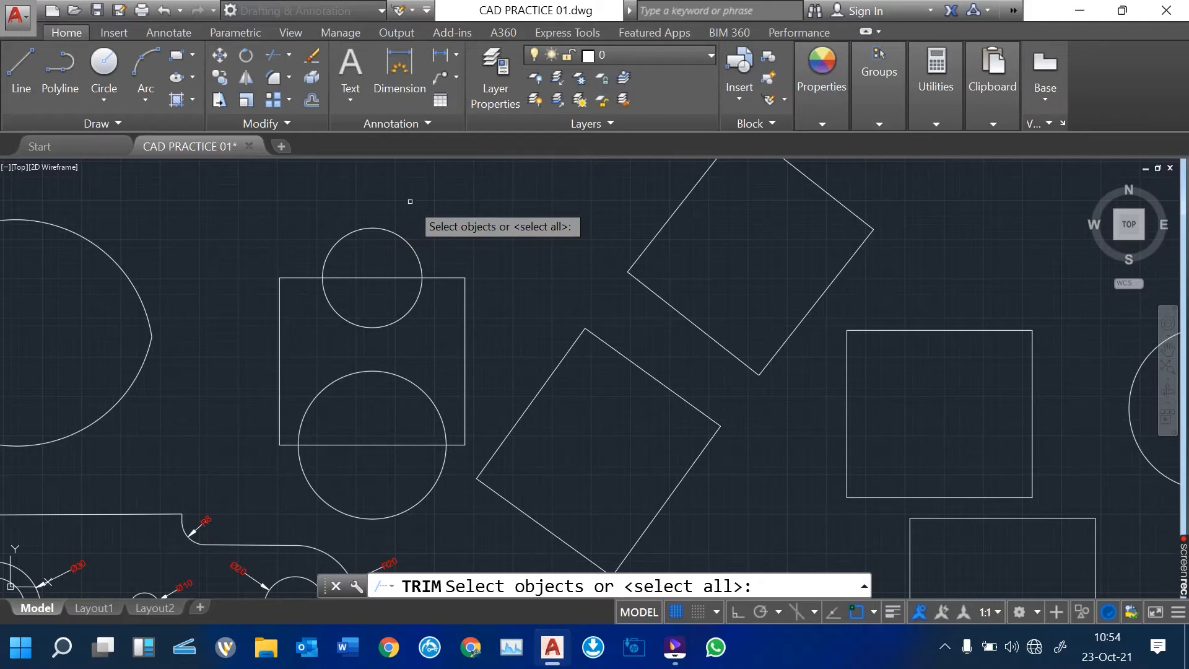
key("Return")
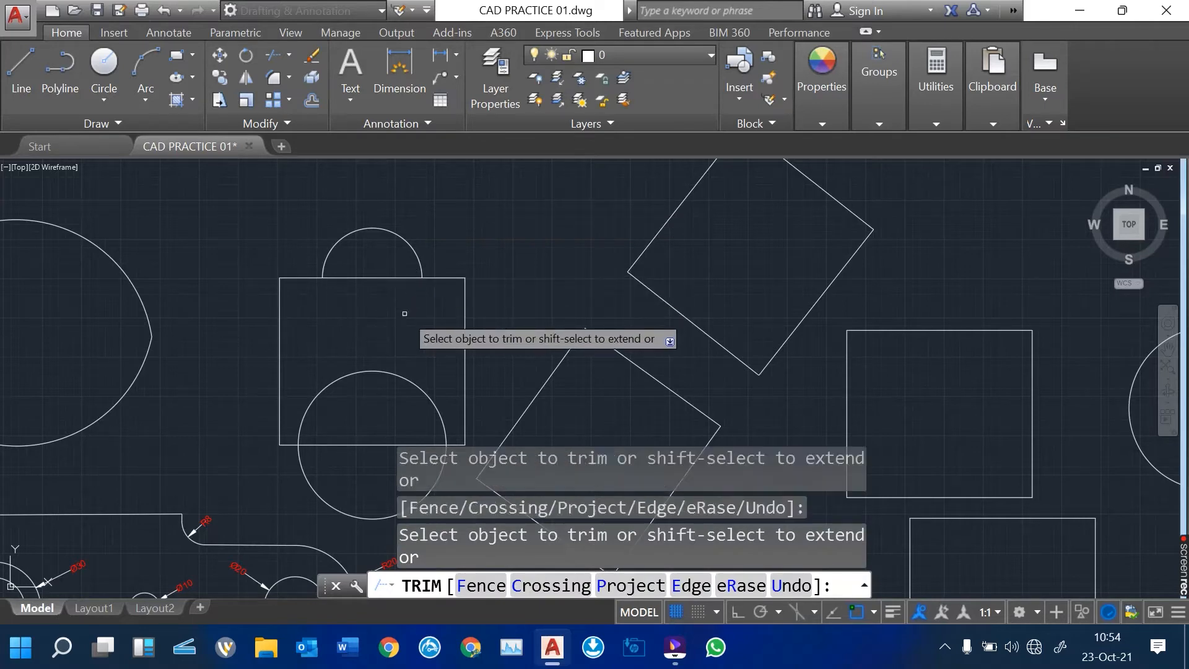
left_click(403, 318)
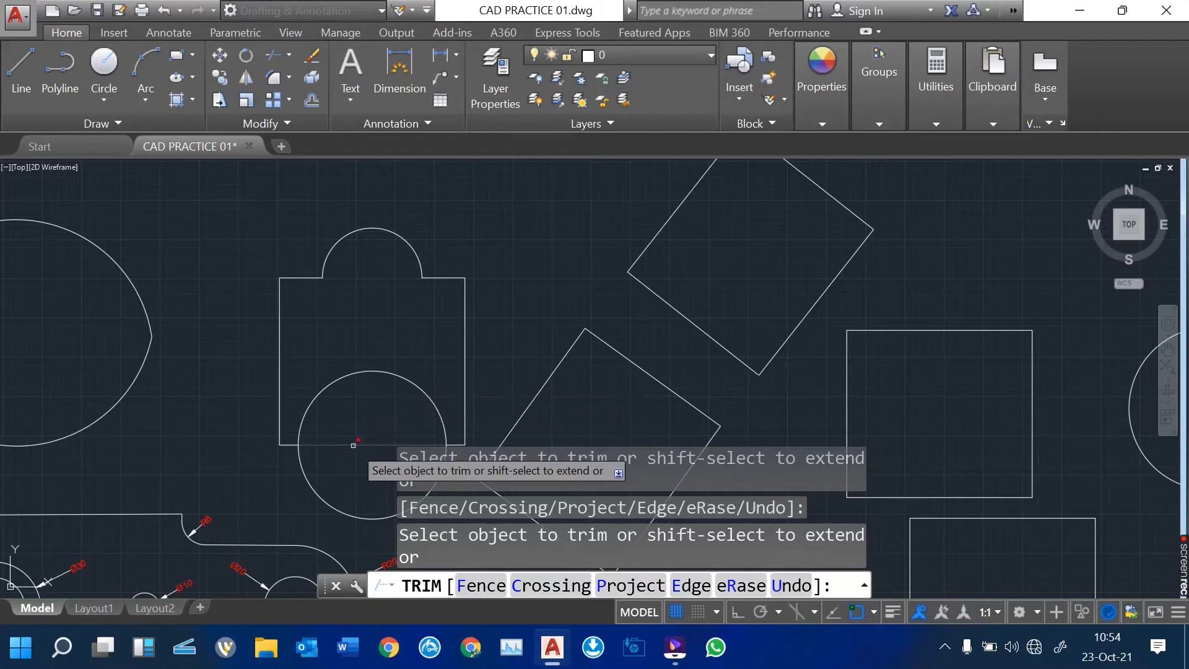
left_click(353, 445)
left_click(346, 515)
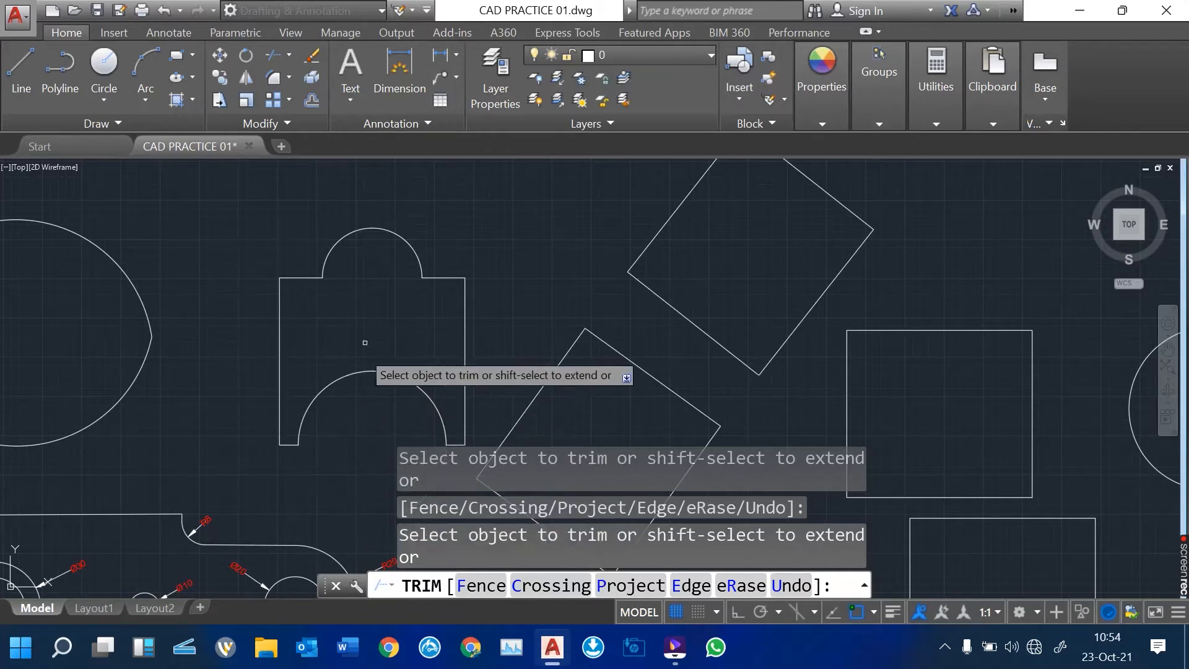
Step: Draw two connected lines forming a V across the circle, starting and ending outside it with the vertex just below the circle's centre
middle_click_drag(385, 315, 214, 326)
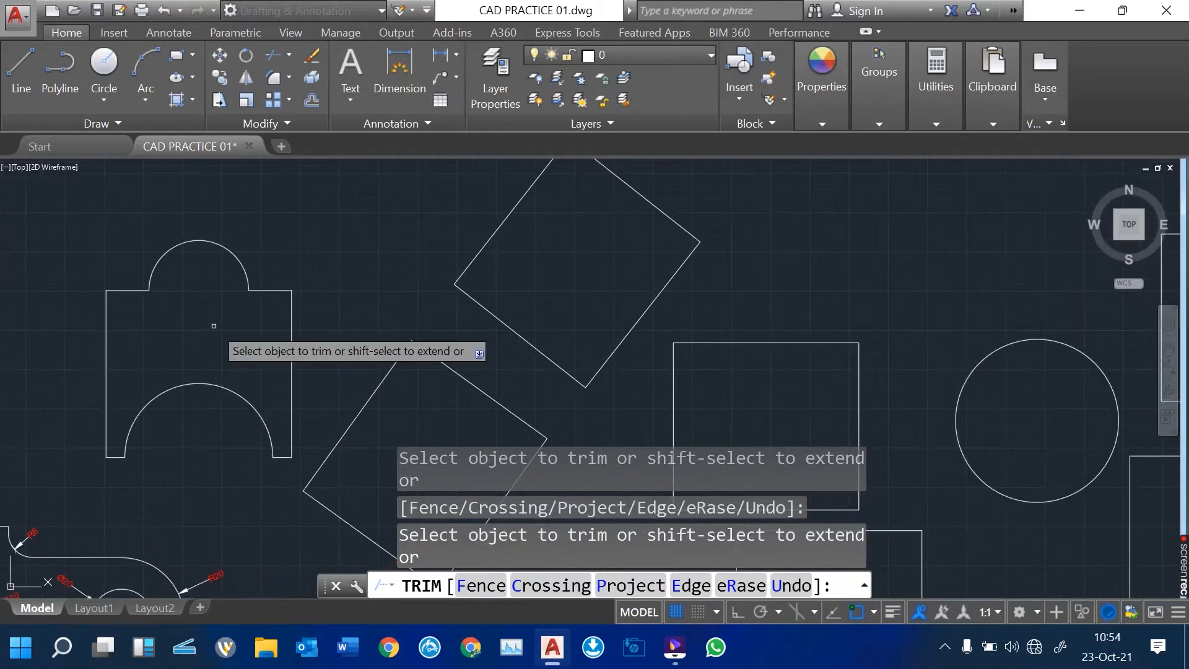
scroll(213, 326, "up", 2)
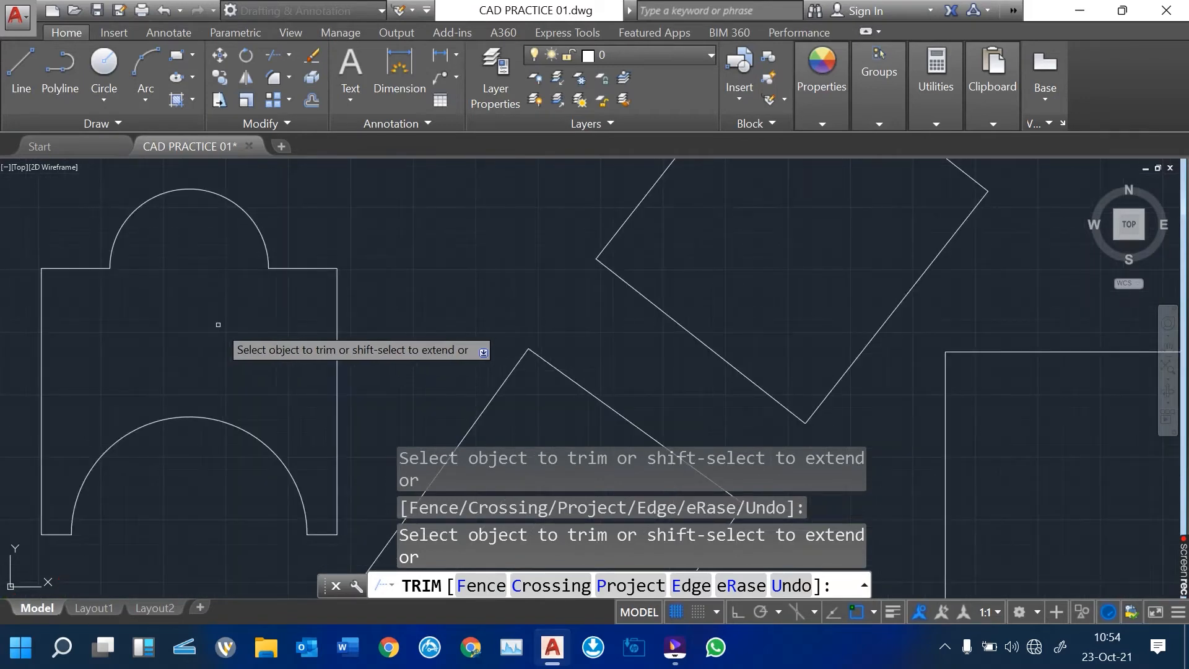
scroll(213, 326, "down", 2)
middle_click_drag(568, 292, 0, 283)
middle_click_drag(439, 408, 256, 323)
scroll(258, 321, "up", 4)
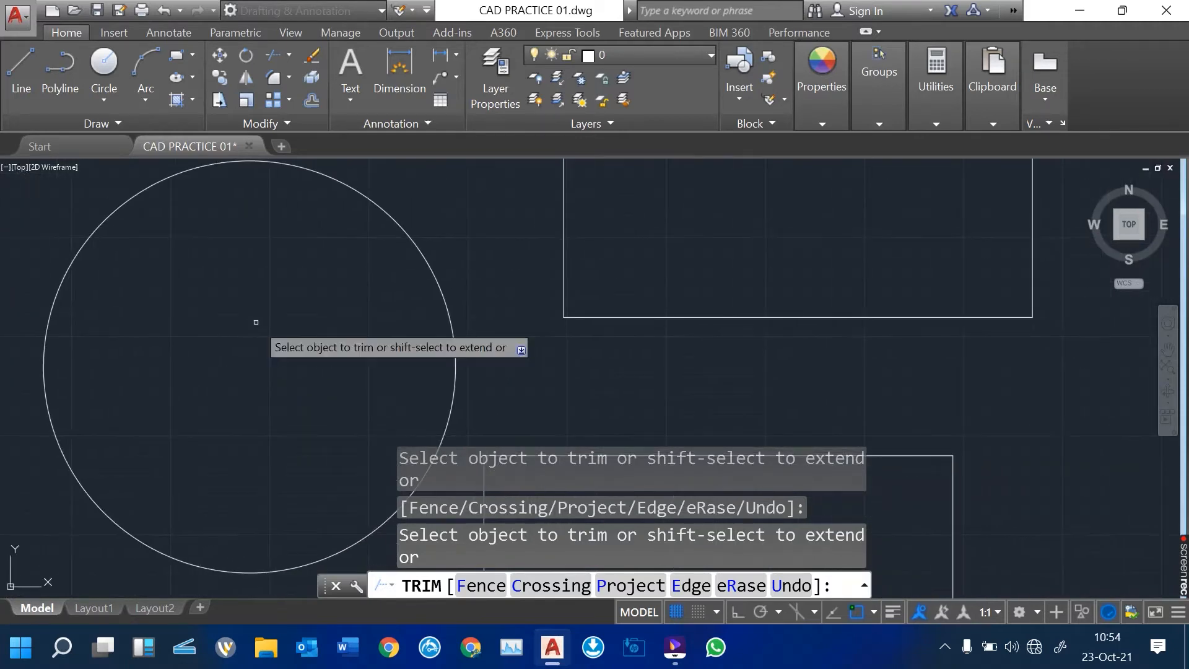
key("Escape")
left_click(21, 70)
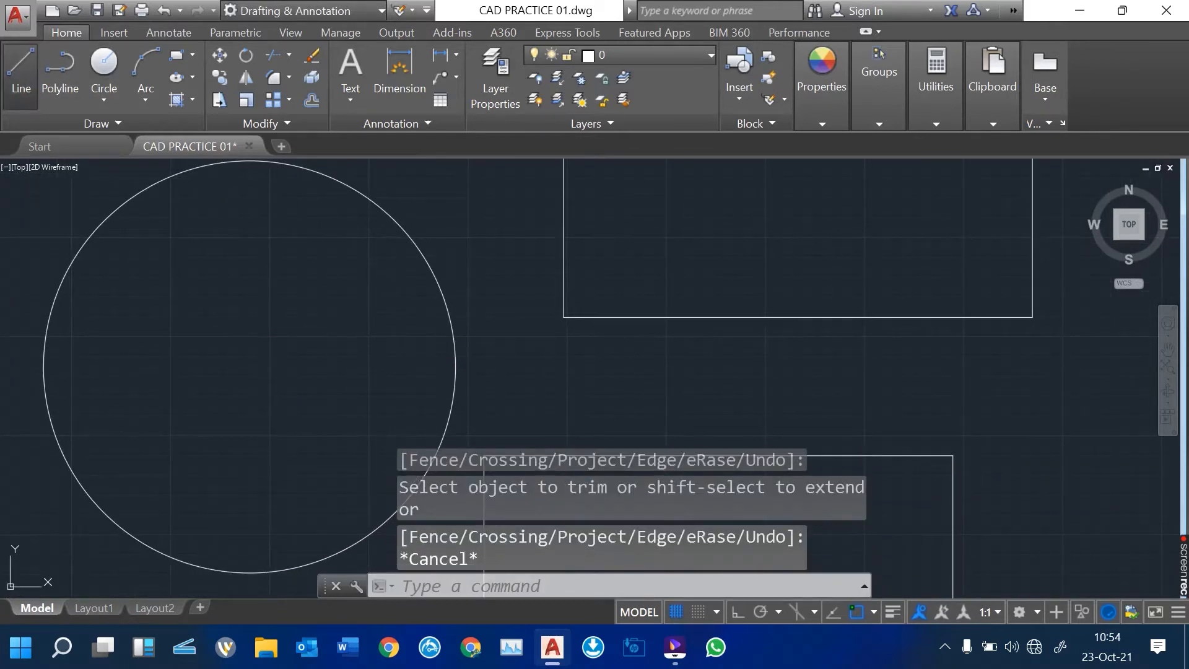
left_click(2, 224)
left_click(275, 409)
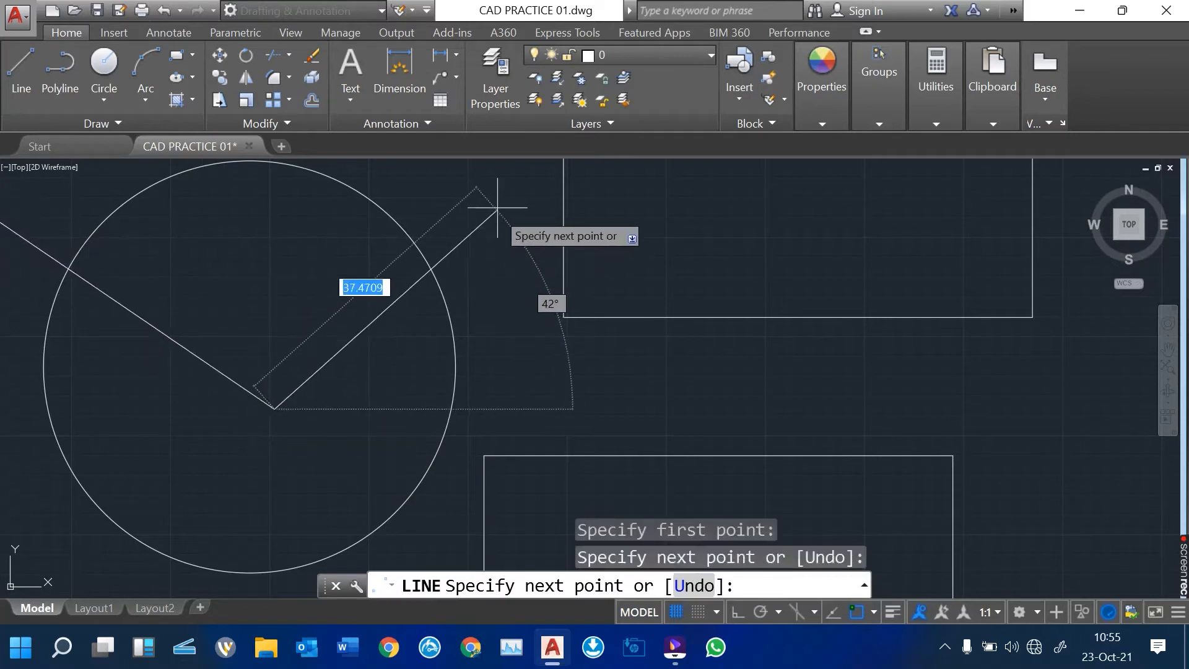
left_click(504, 195)
key("Return")
scroll(505, 360, "down", 2)
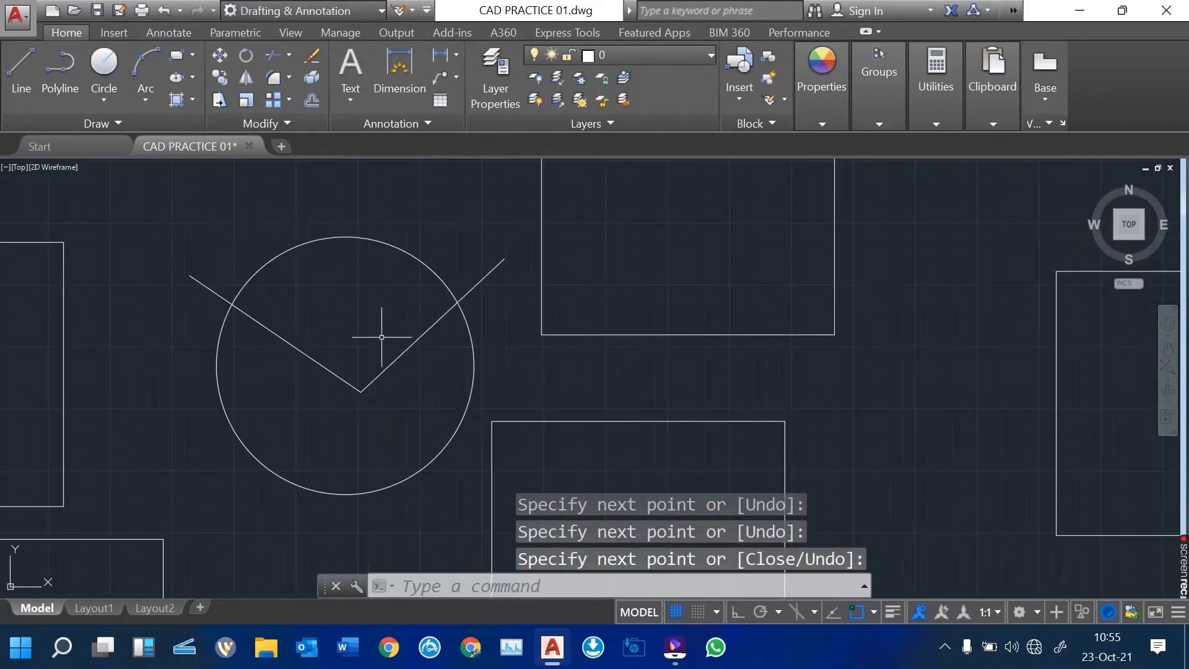
Step: Trim away both line ends outside the circle and the circle's upper arc between the two lines
scroll(382, 337, "up", 2)
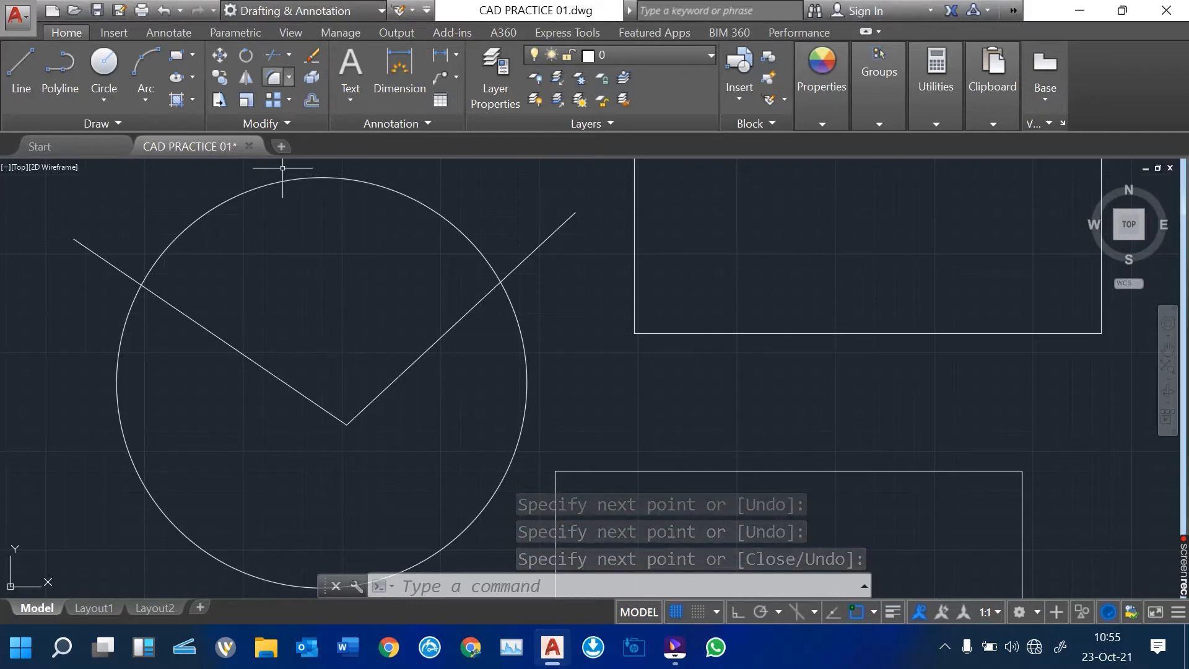
left_click(289, 54)
left_click(257, 86)
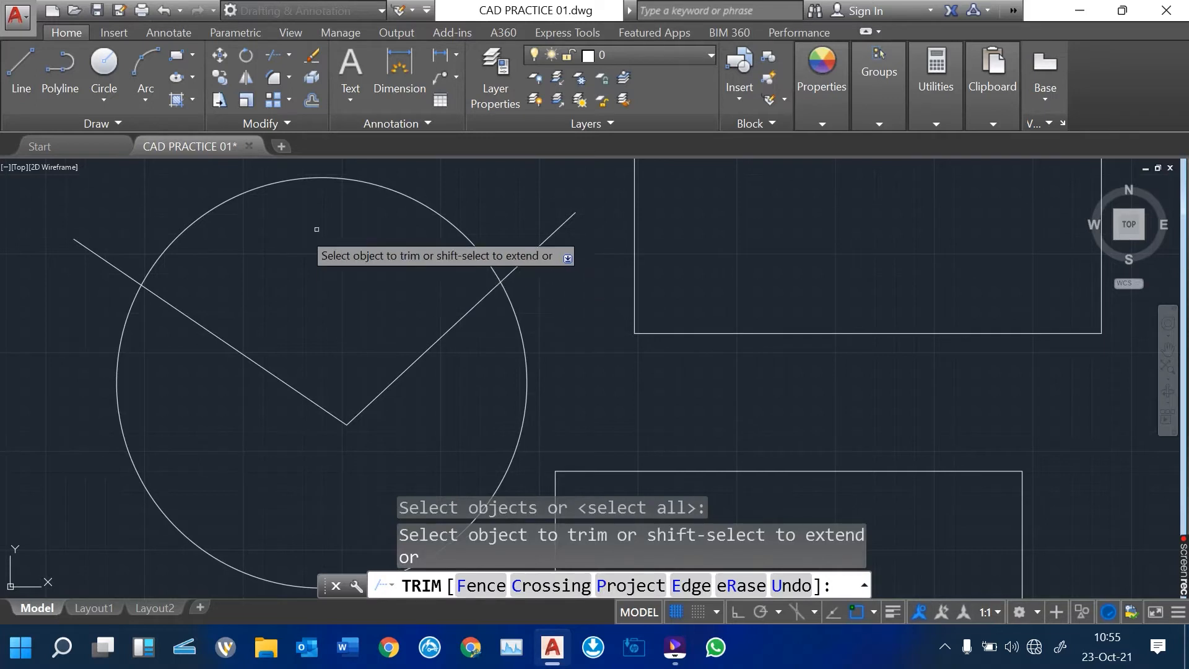
left_click(124, 273)
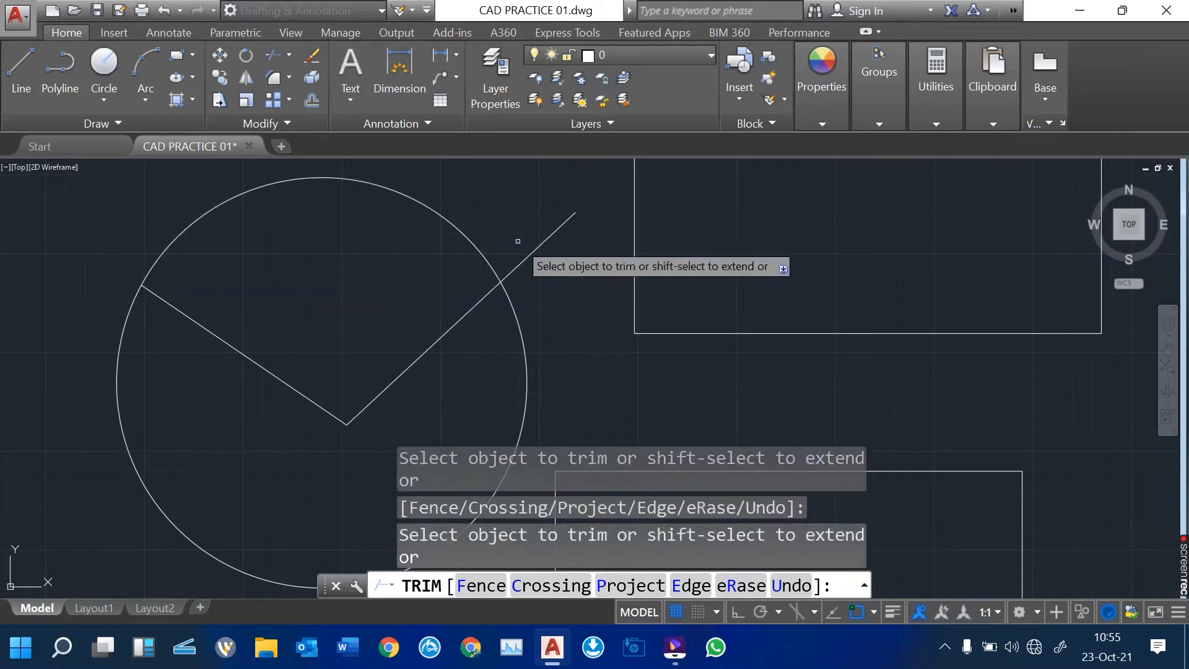
left_click(531, 254)
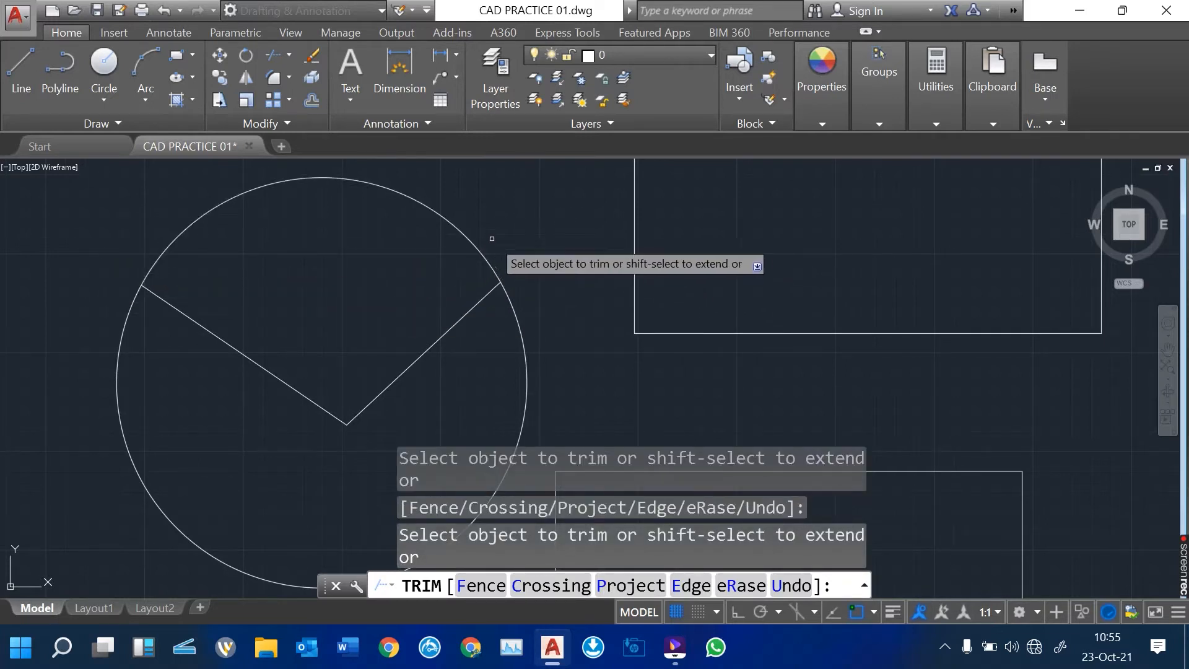
left_click(422, 204)
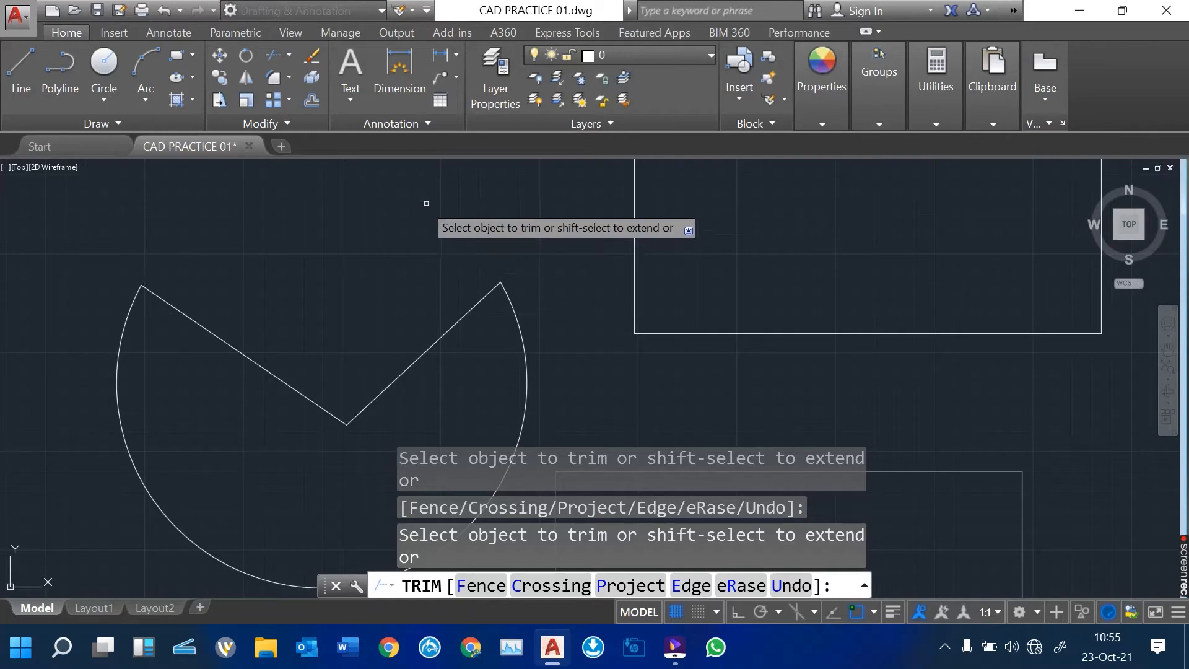
scroll(337, 270, "down", 2)
scroll(374, 351, "up", 4)
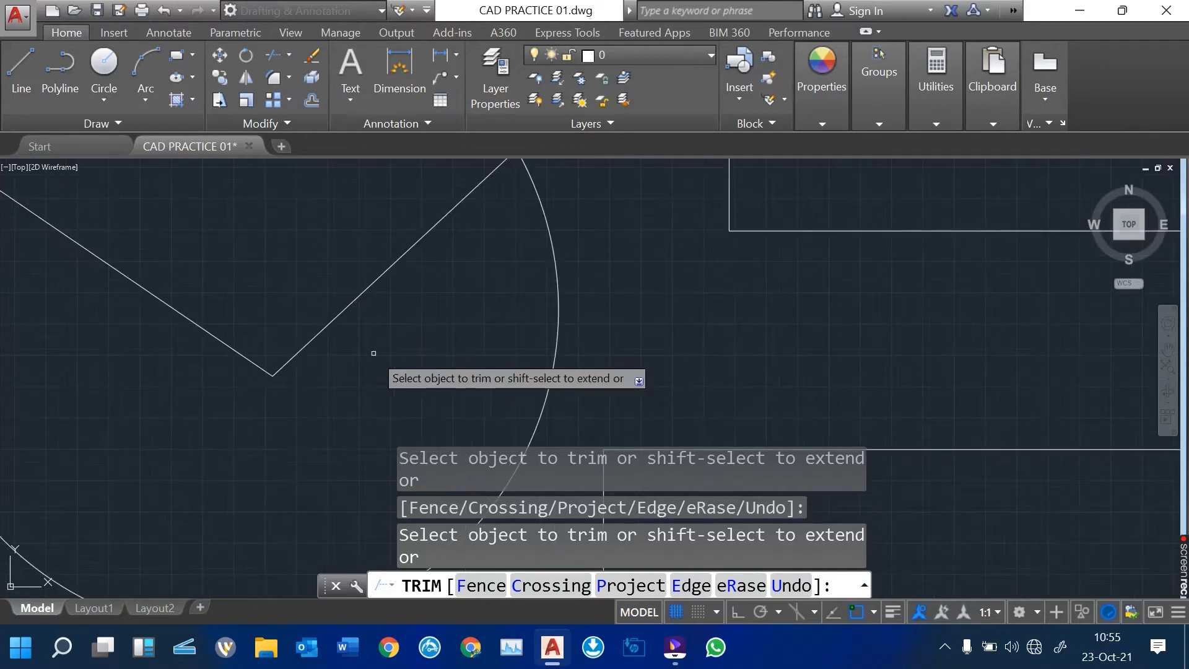
scroll(373, 354, "down", 4)
scroll(332, 354, "up", 2)
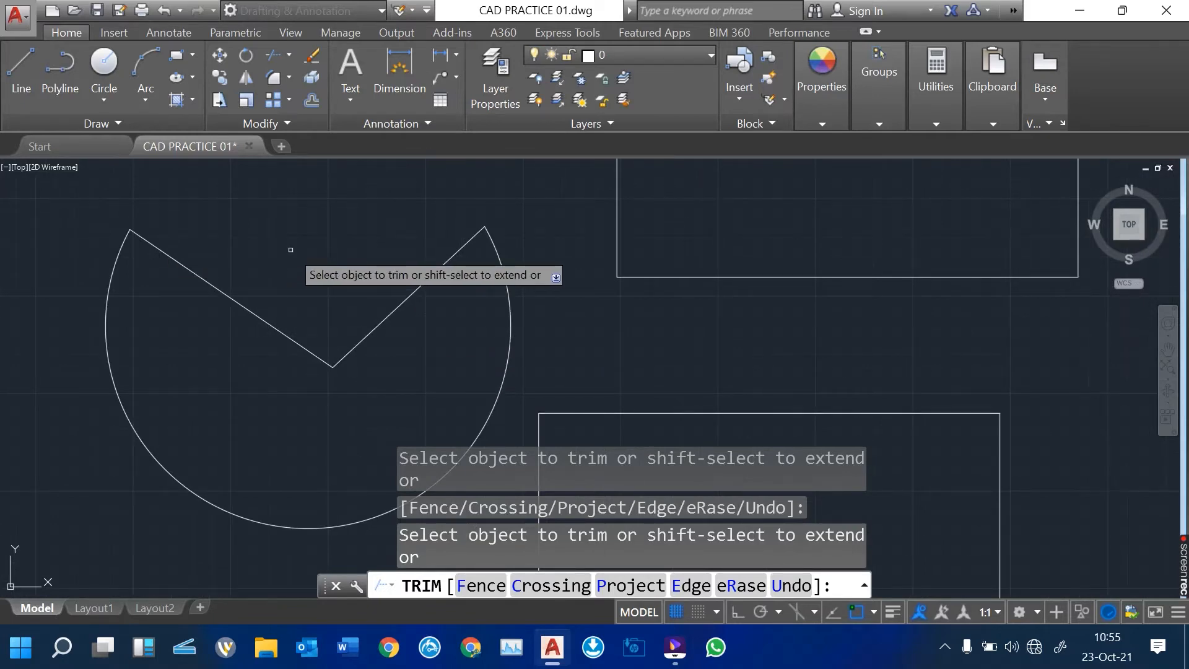
key("Escape")
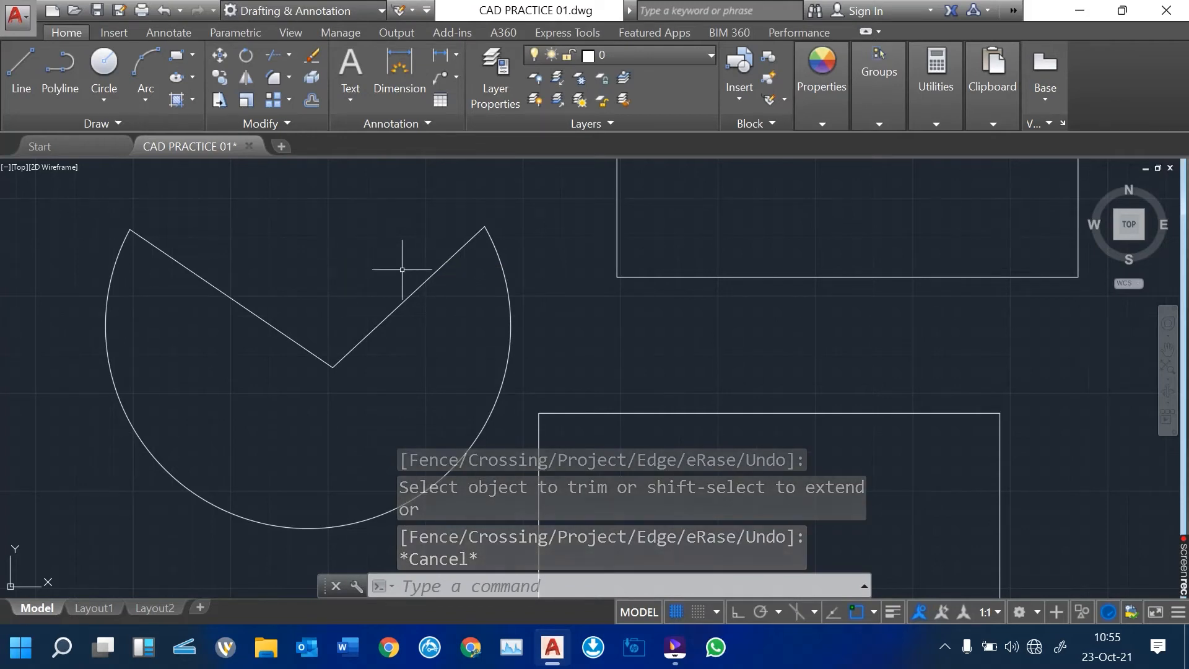
scroll(406, 314, "down", 2)
mouse_move(609, 319)
middle_mouse_down()
mouse_move(517, 316)
mouse_move(379, 511)
middle_mouse_up()
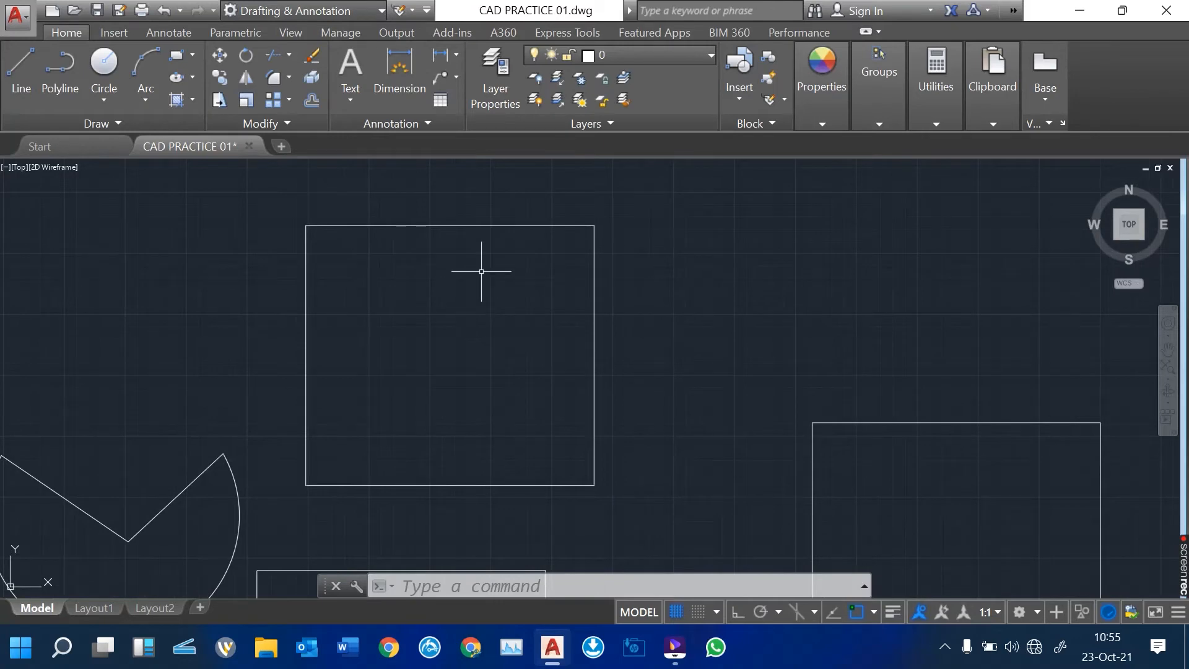
scroll(482, 272, "up", 2)
scroll(481, 279, "down", 2)
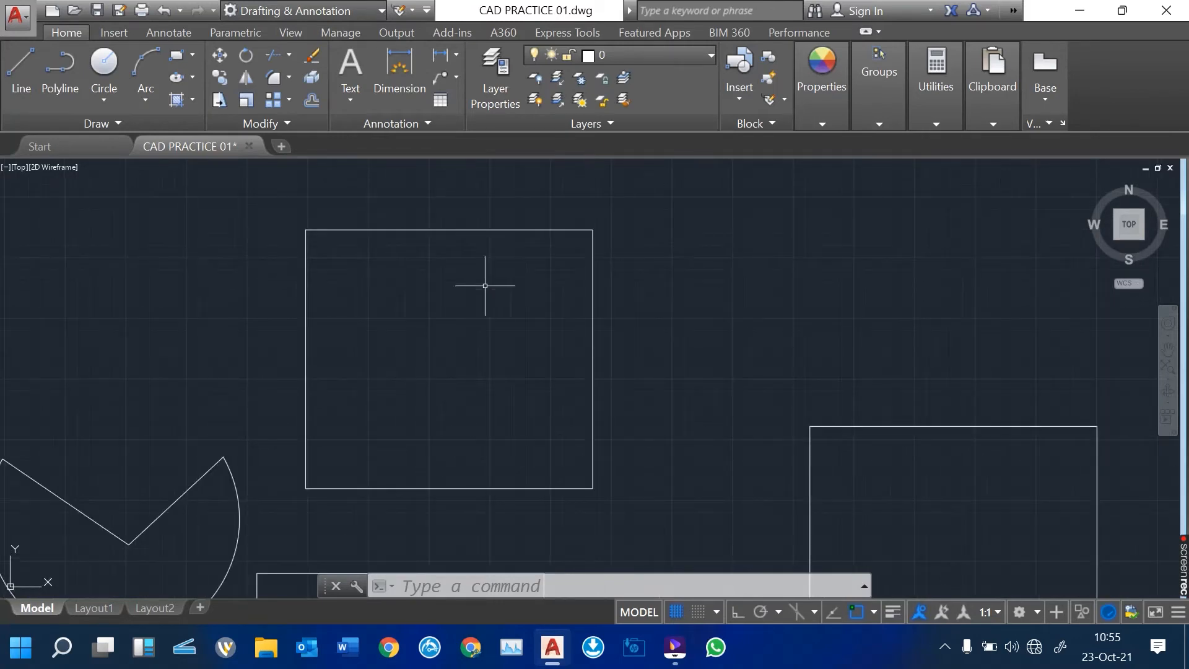
left_click(490, 232)
left_click(496, 222)
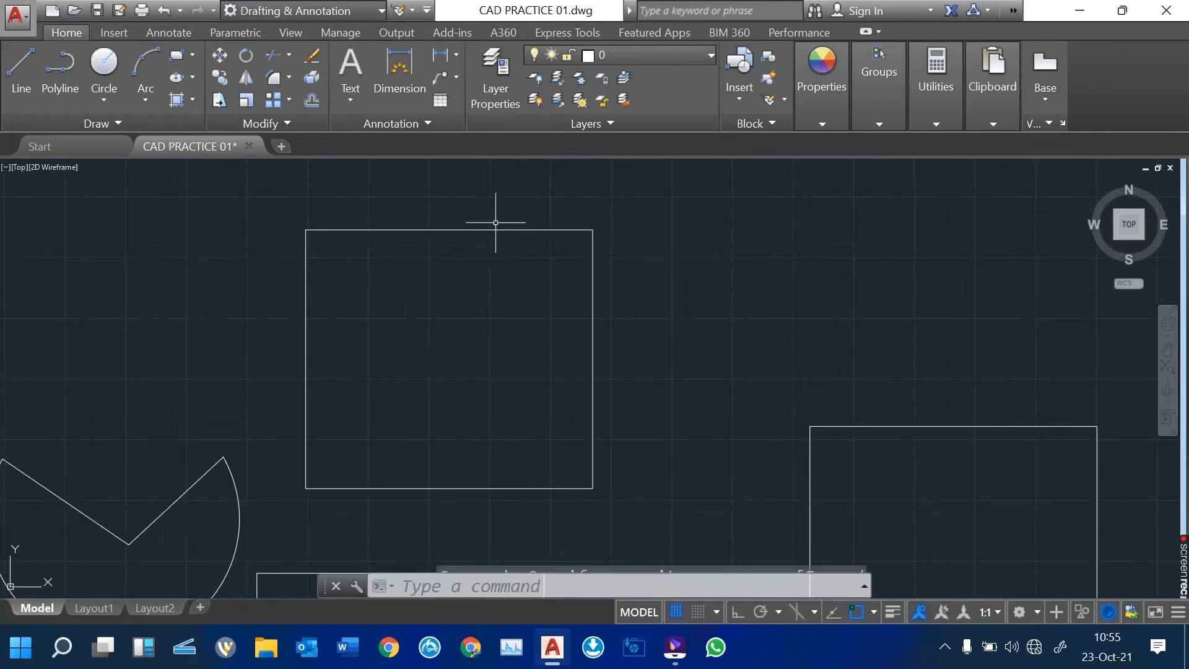
left_click(495, 230)
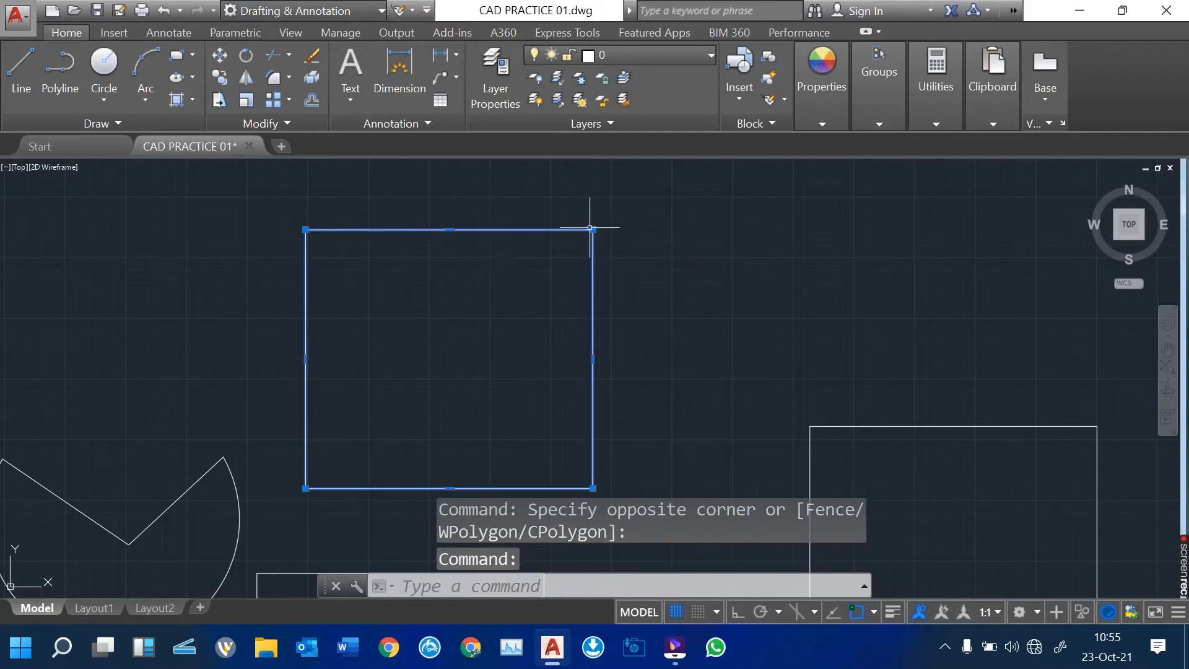
mouse_move(593, 230)
key("Escape")
left_click(289, 77)
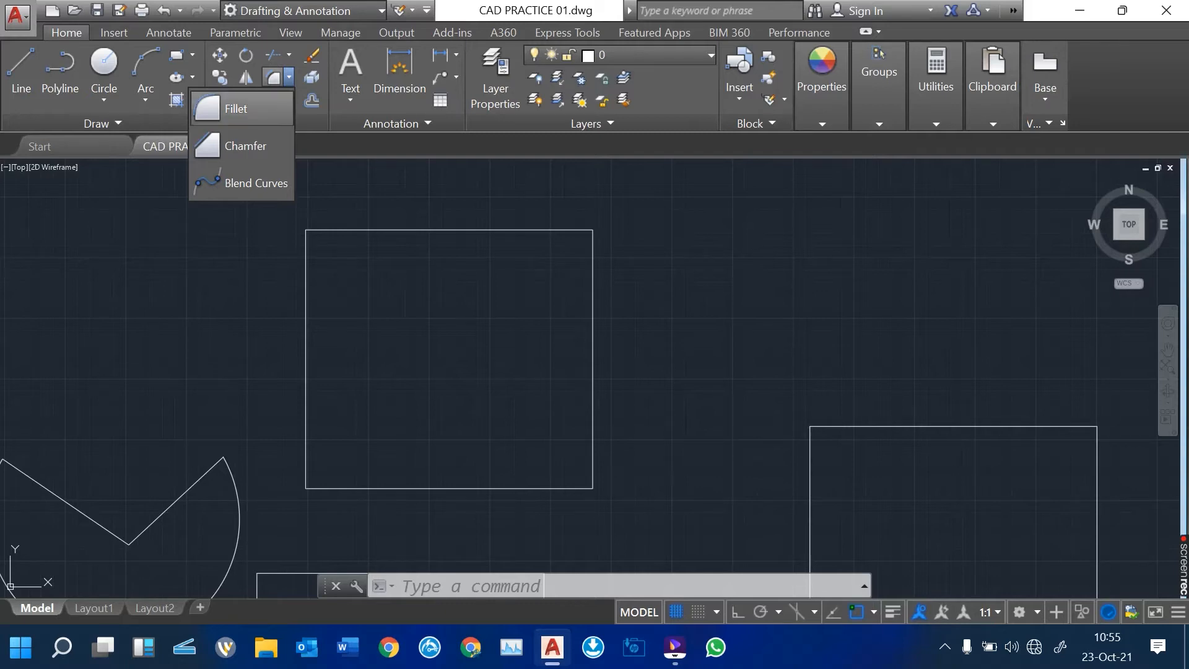
key("Escape")
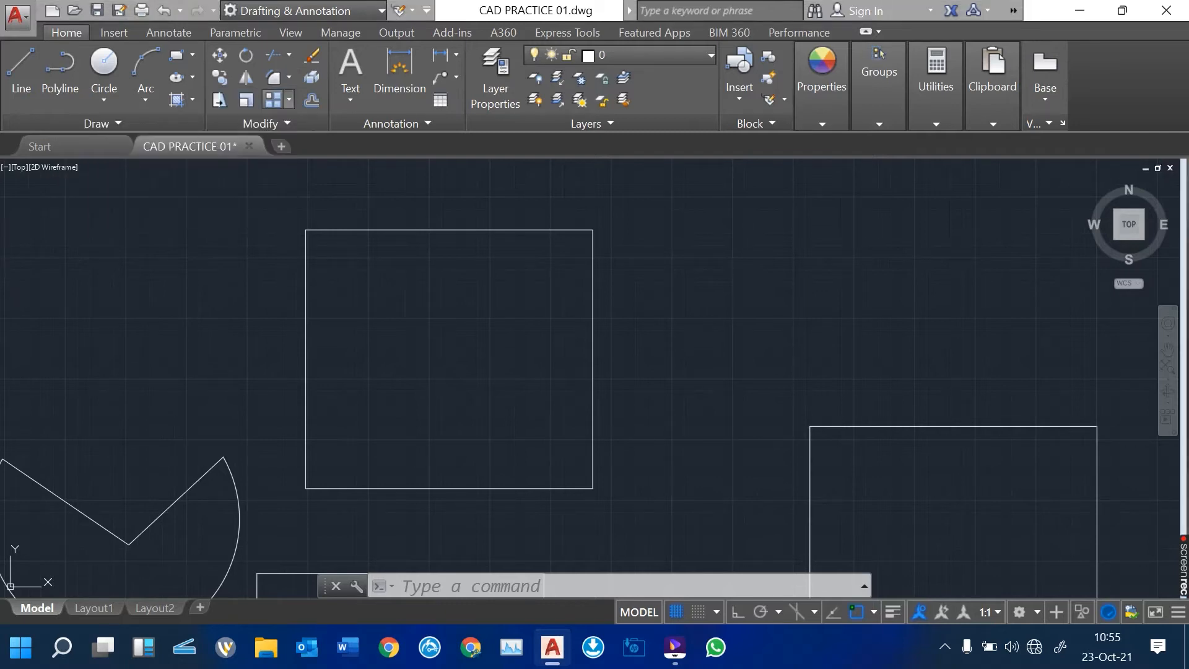
left_click(289, 78)
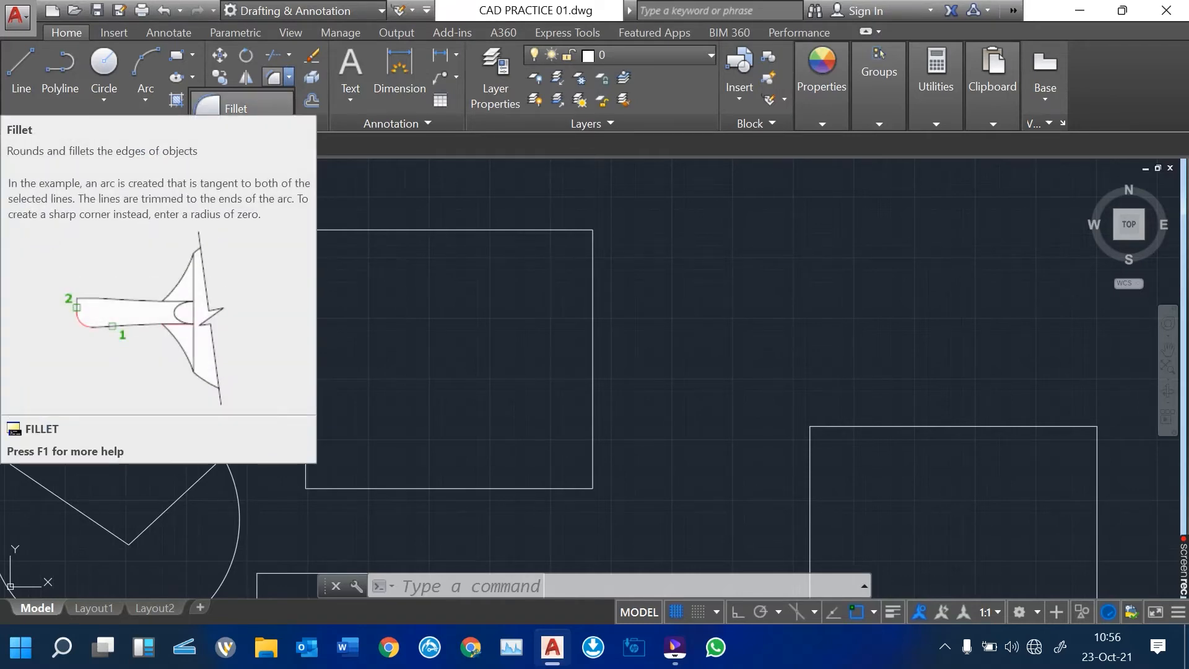
left_click(327, 226)
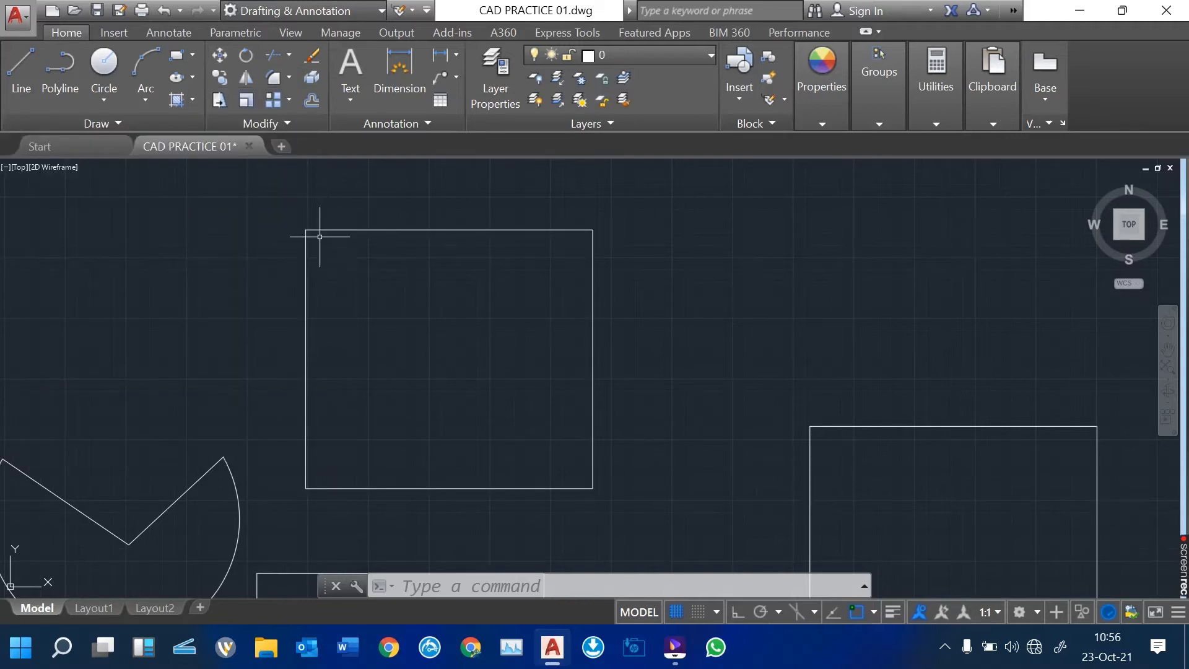
Step: Fillet the upper-left corner of the rectangle beside the notched circle with a radius of 7.5
left_click(289, 76)
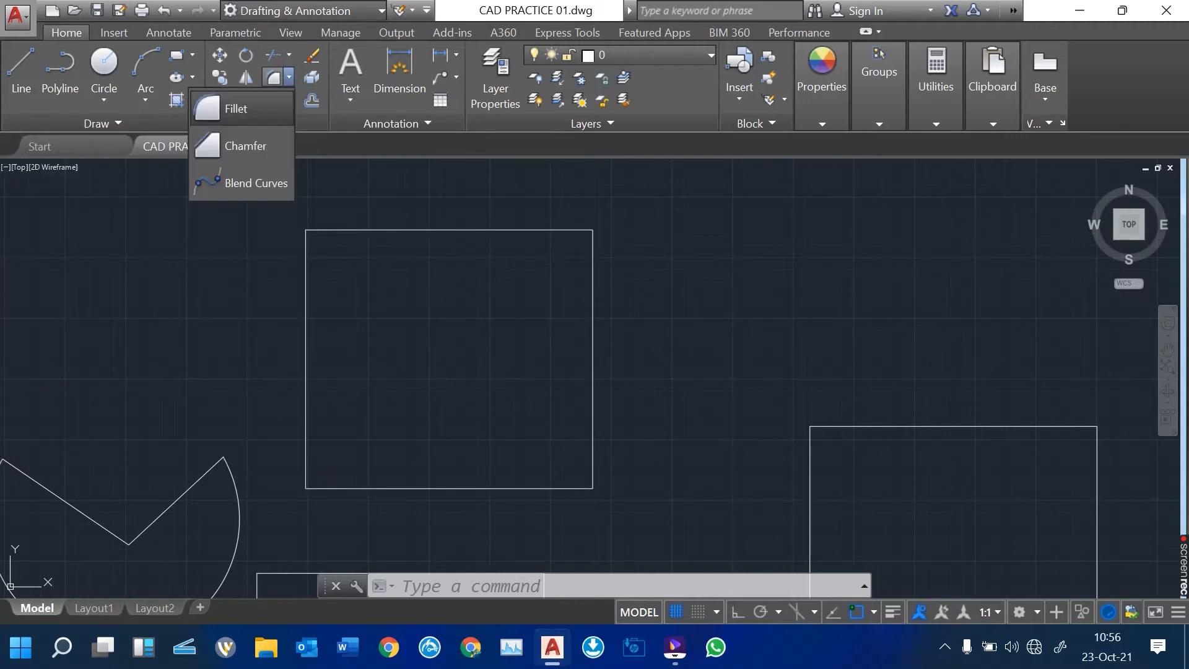
left_click(242, 106)
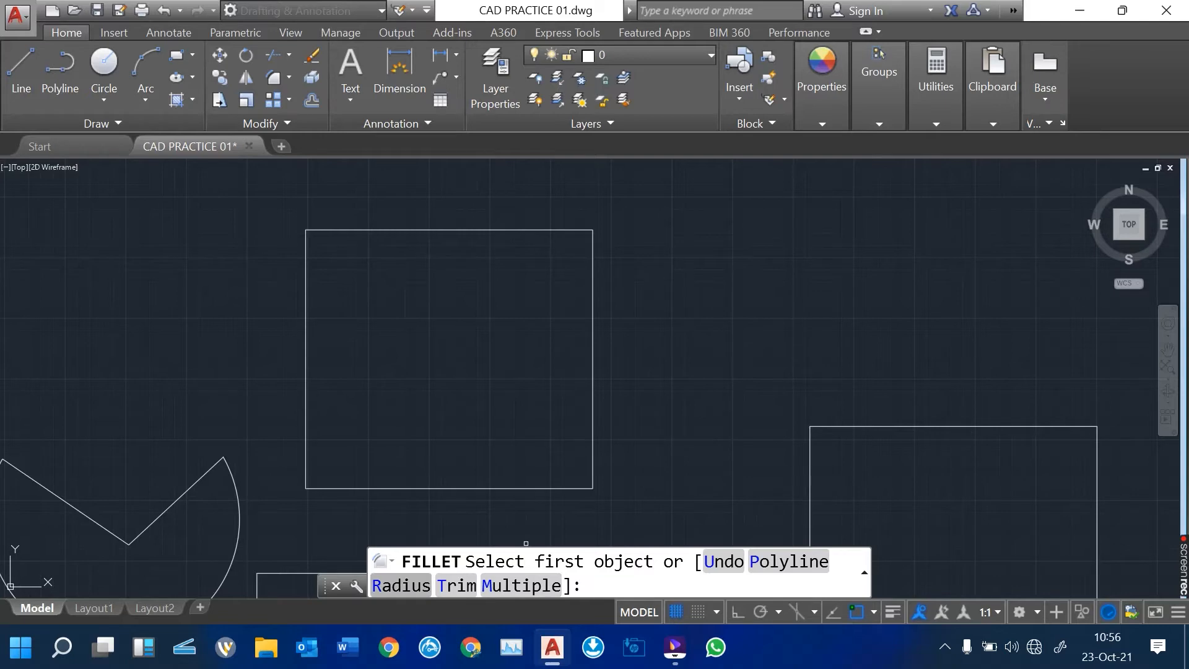
type("R")
key("Return")
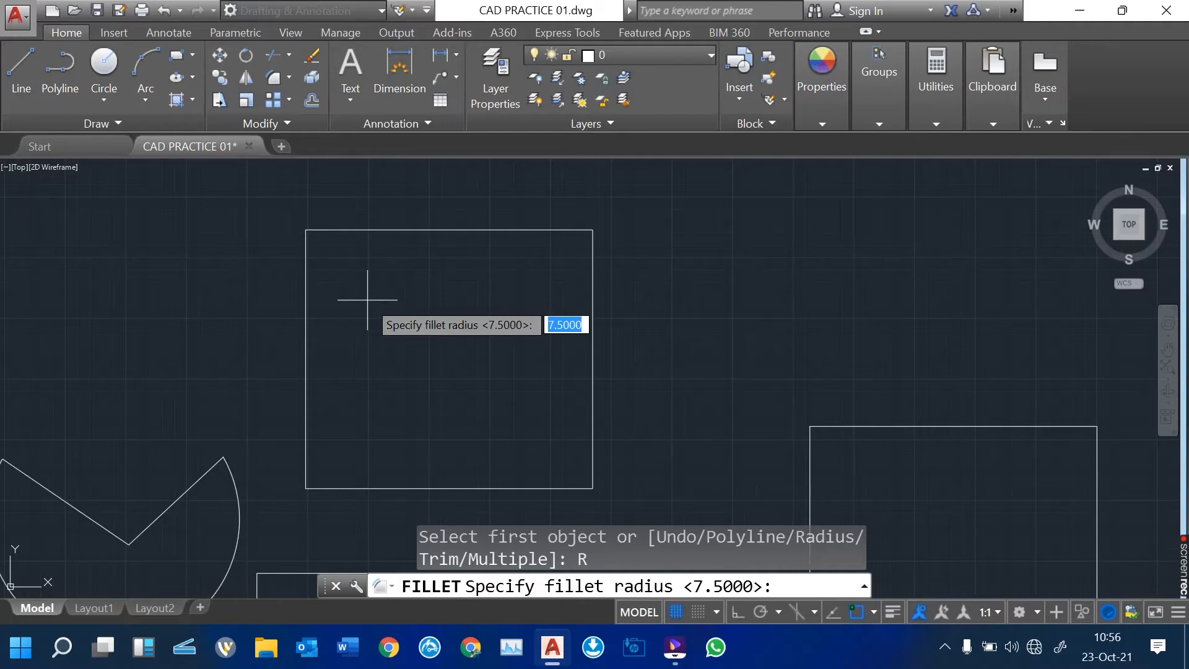
key("Return")
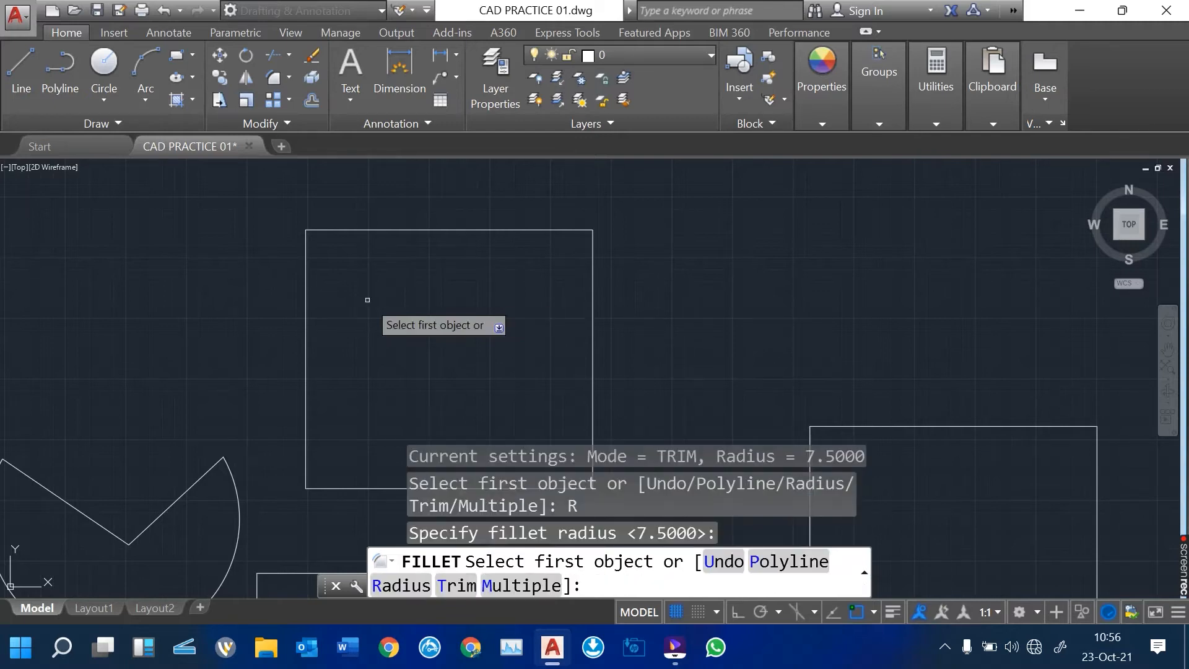
left_click(306, 251)
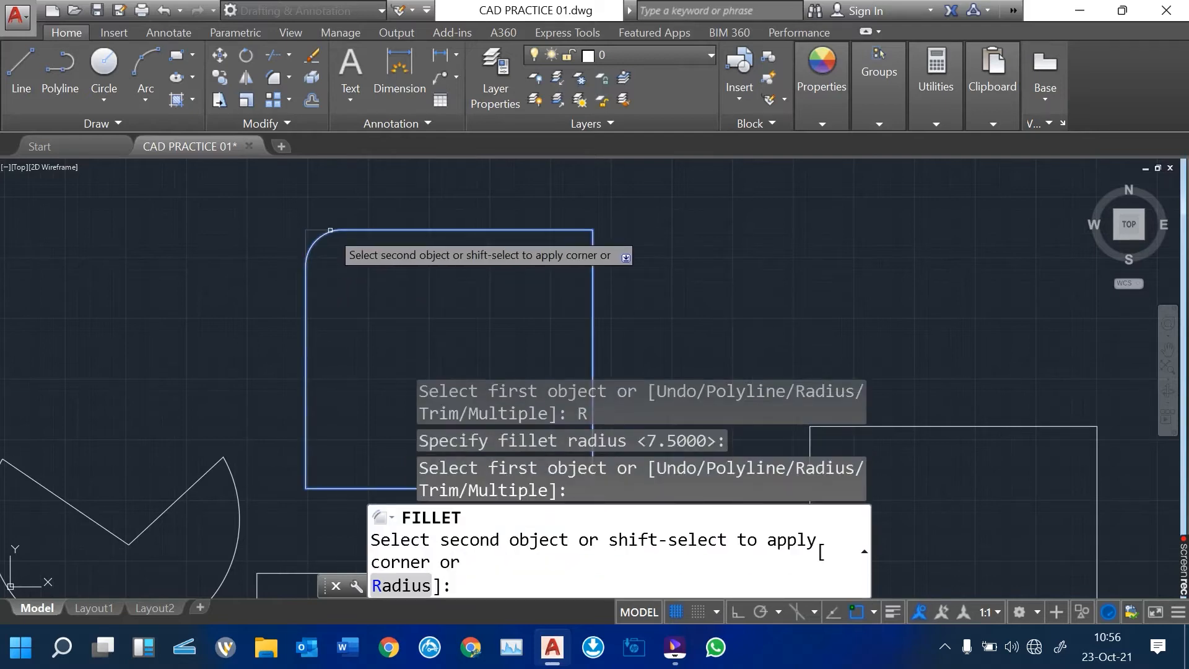
left_click(330, 230)
scroll(319, 241, "up", 4)
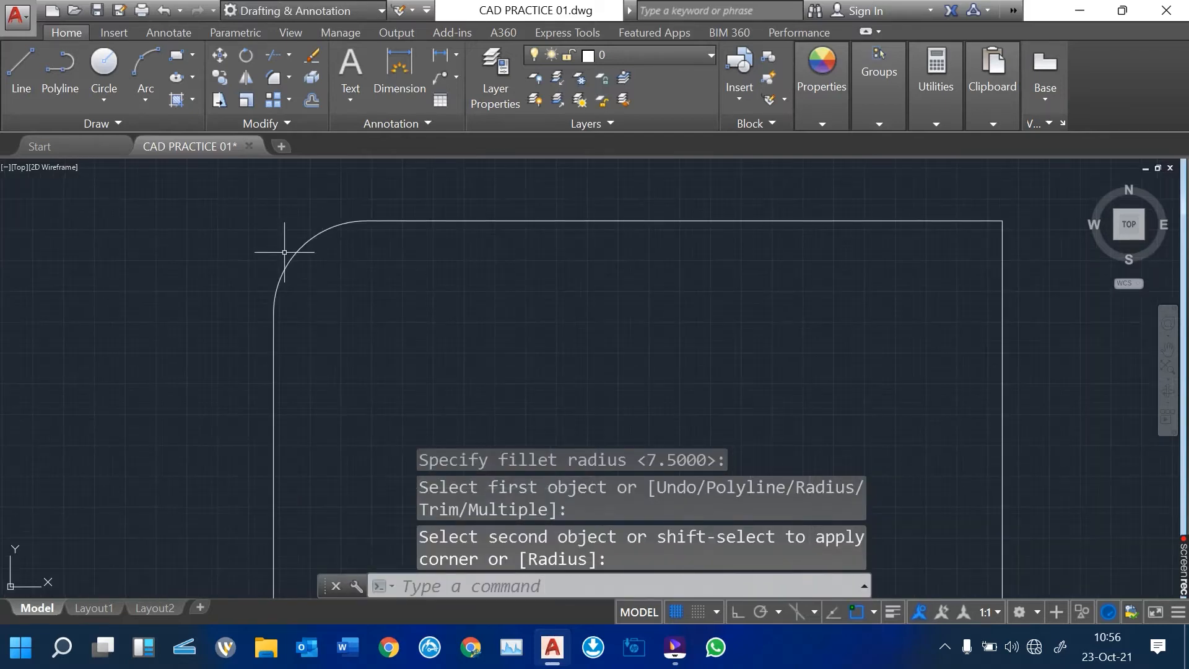
scroll(273, 256, "down", 3)
scroll(353, 274, "up", 2)
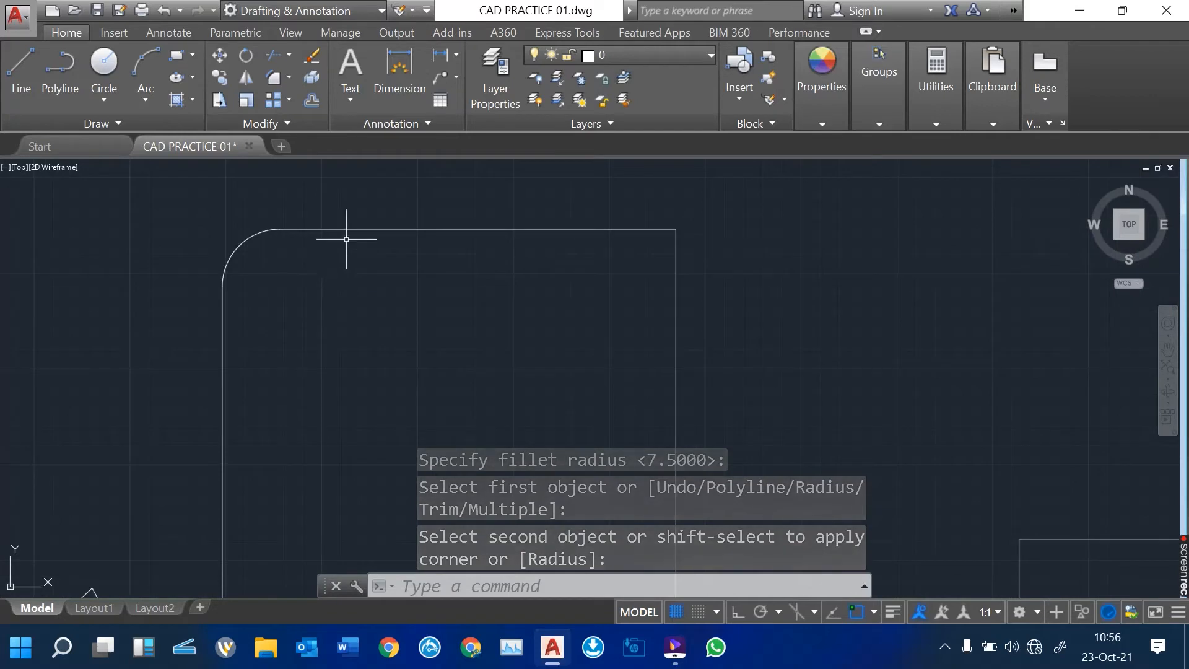
Step: Fillet the same rectangle's upper-right corner, keeping the 7.5 radius
left_click(289, 77)
left_click(236, 106)
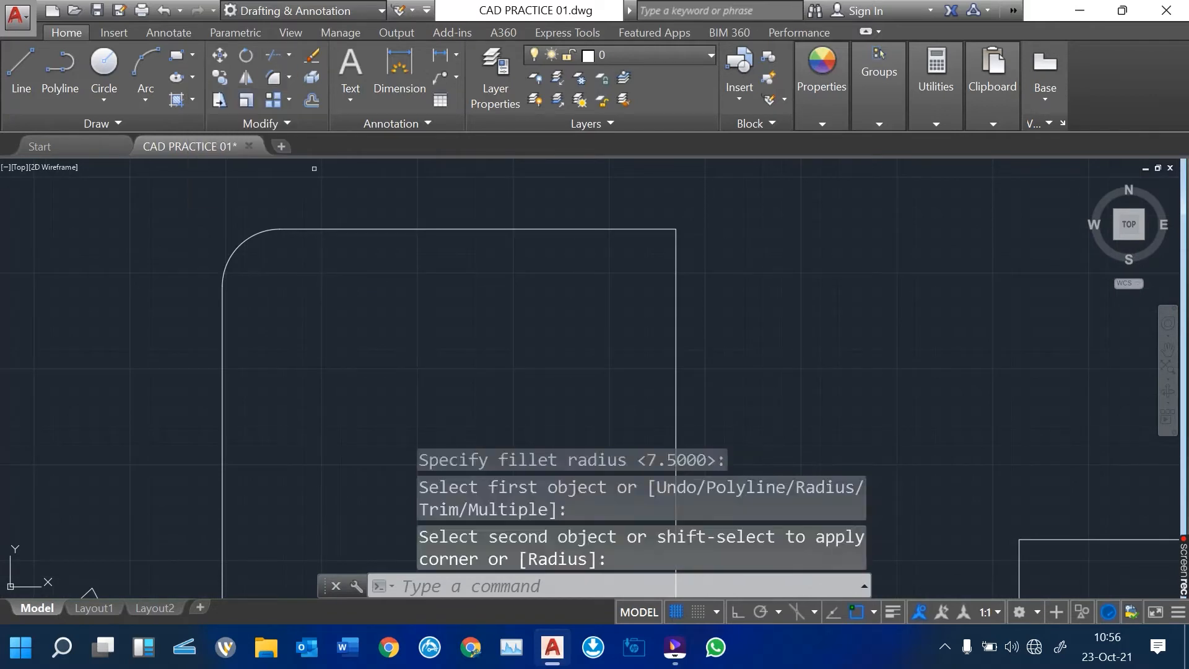
left_click(406, 585)
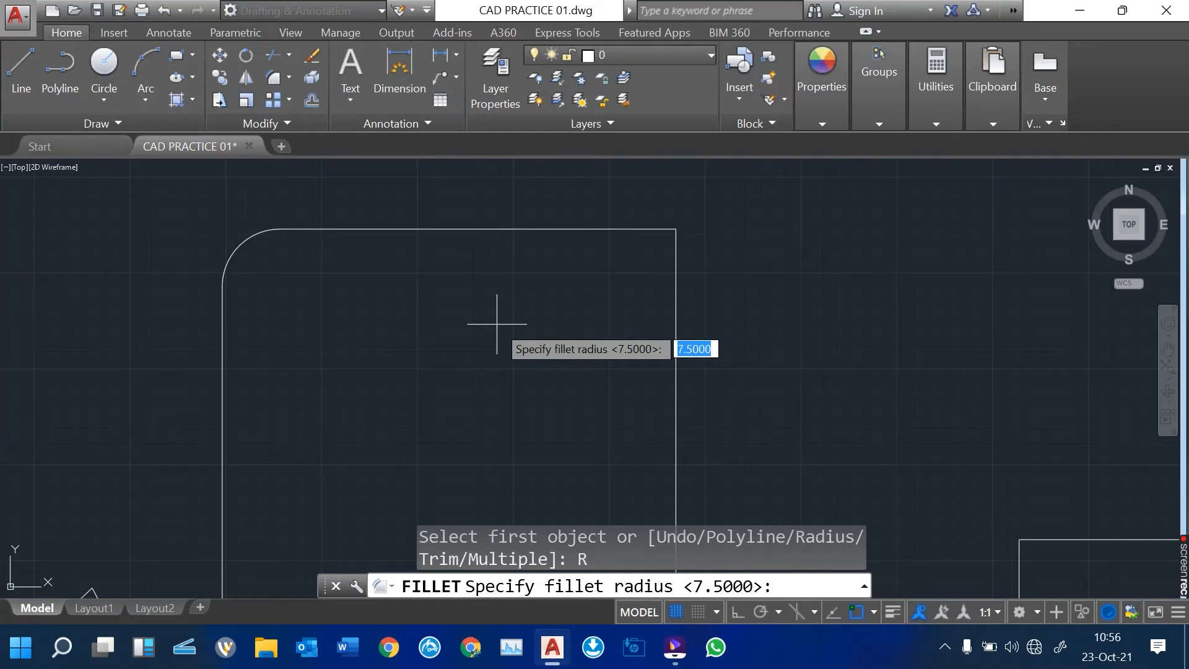
key("Return")
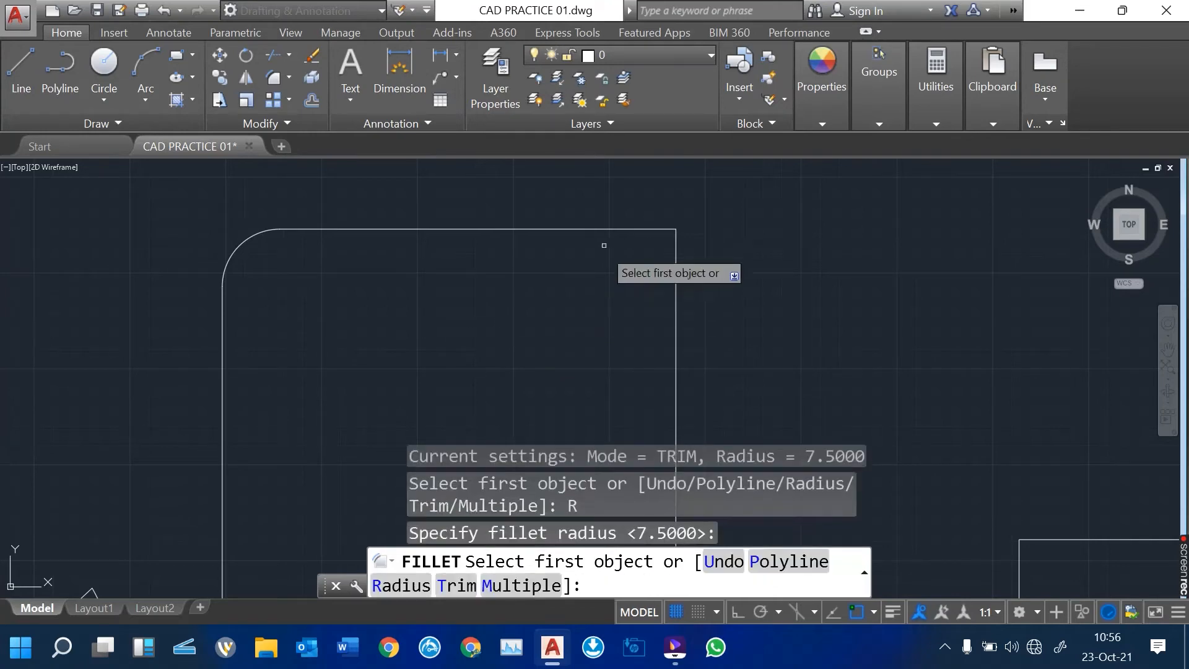
left_click(632, 230)
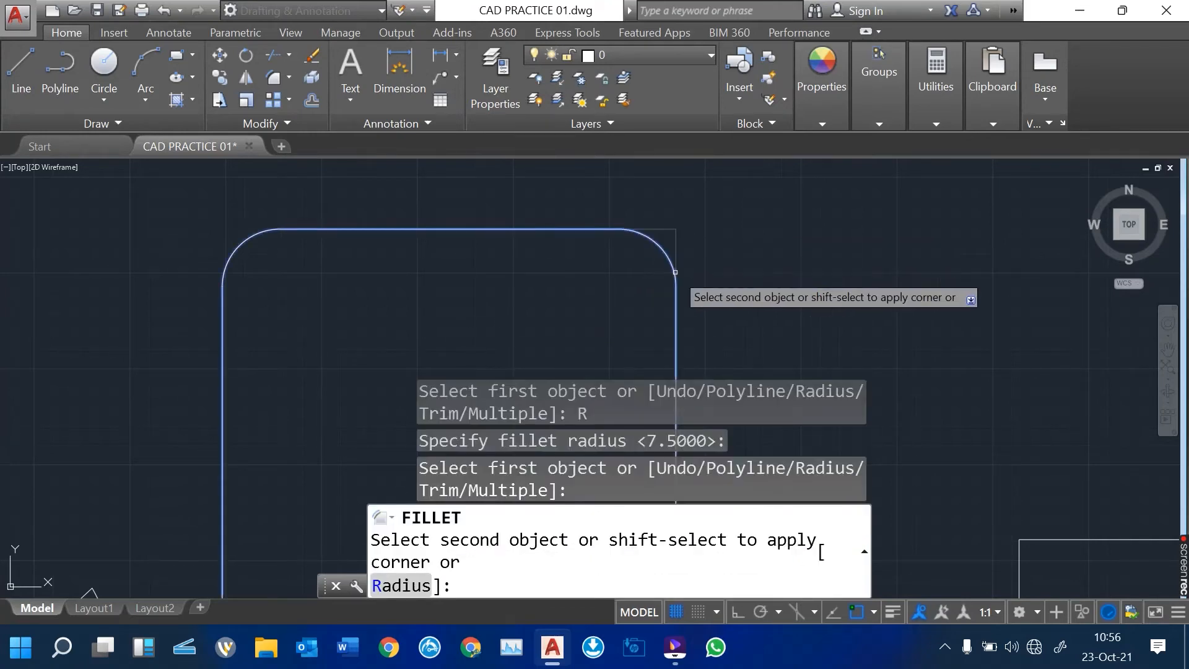
left_click(676, 291)
scroll(485, 239, "down", 4)
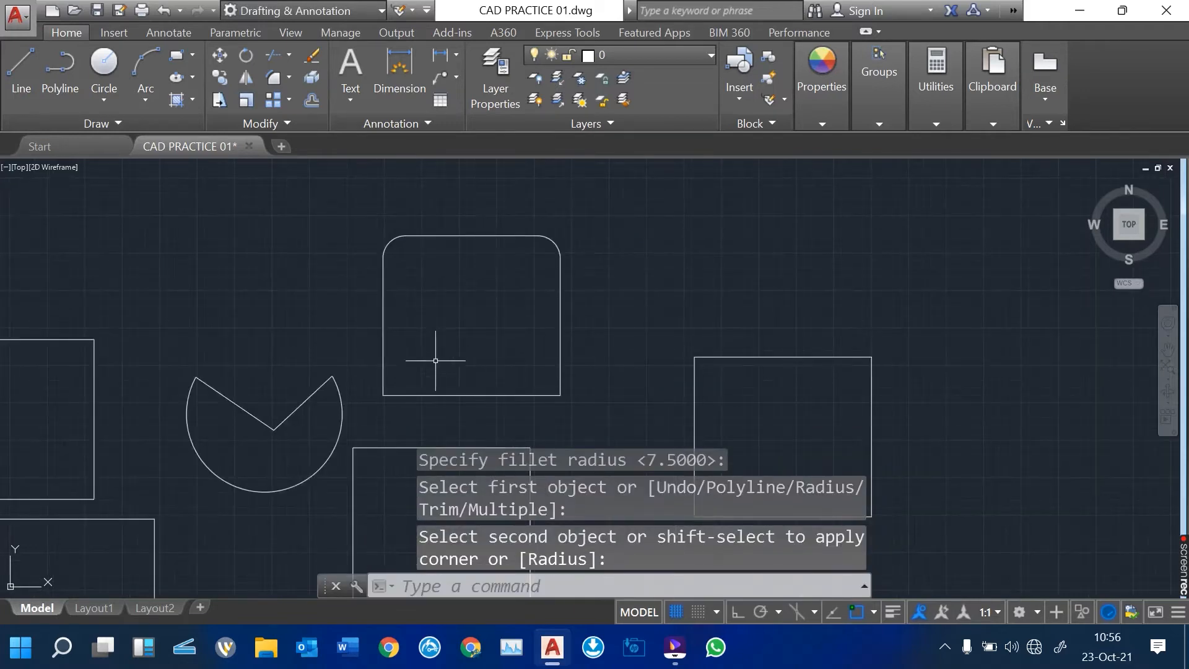
Step: Fillet the lower-left corner of the partly rounded rectangle, keeping the 7.5 radius
scroll(436, 360, "up", 4)
key("Return")
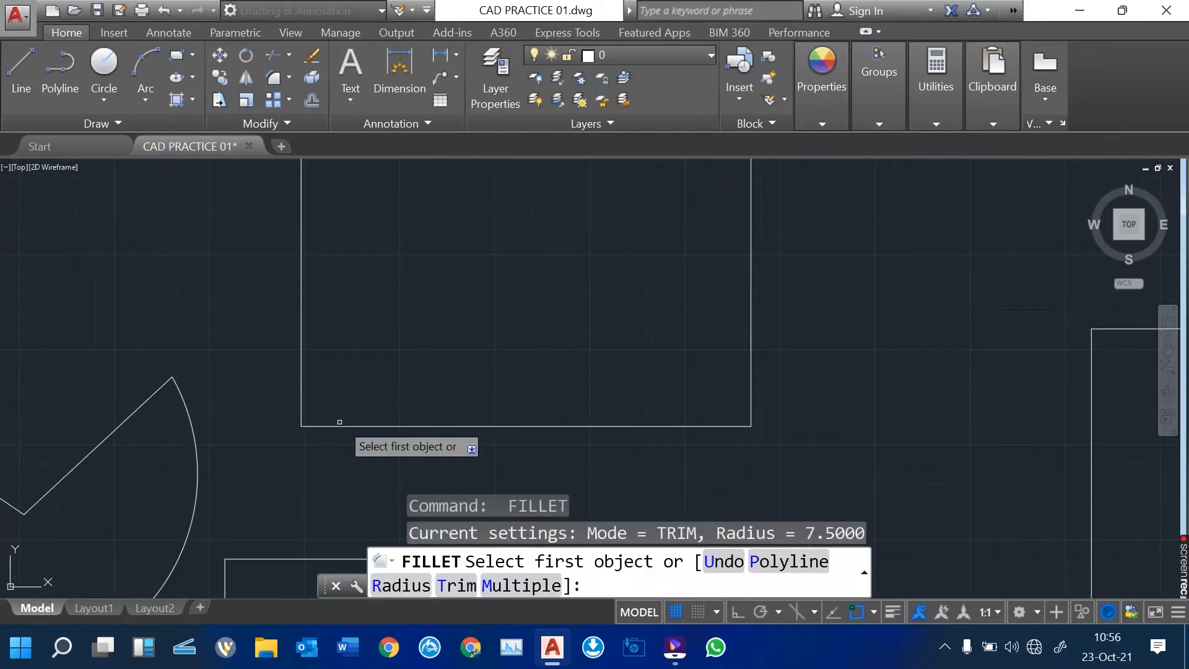
left_click(340, 422)
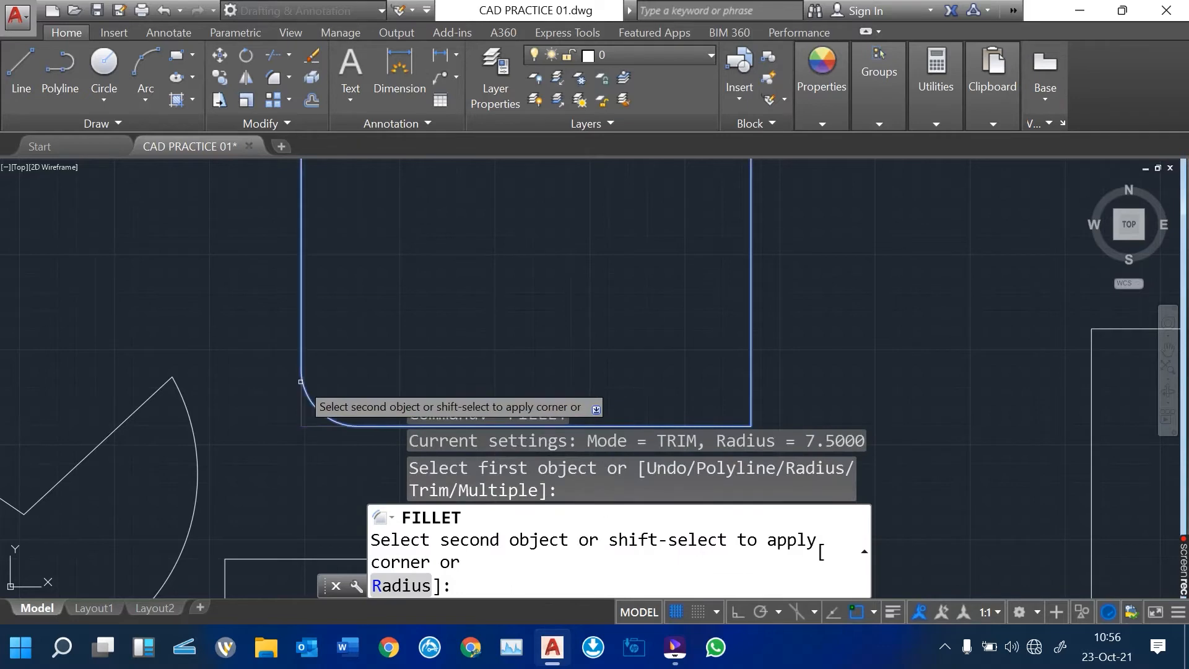
left_click(301, 382)
scroll(298, 386, "down", 5)
Step: Fillet the remaining square corner at the rectangle's lower right with the same 7.5 radius
scroll(384, 393, "up", 5)
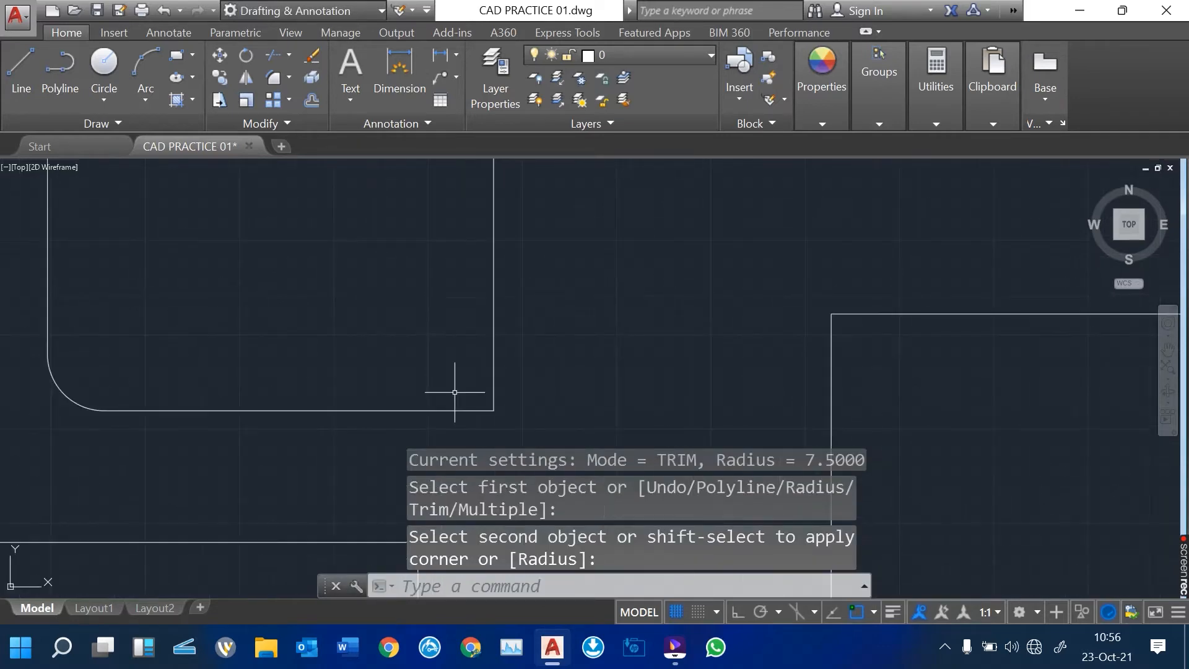
key("Return")
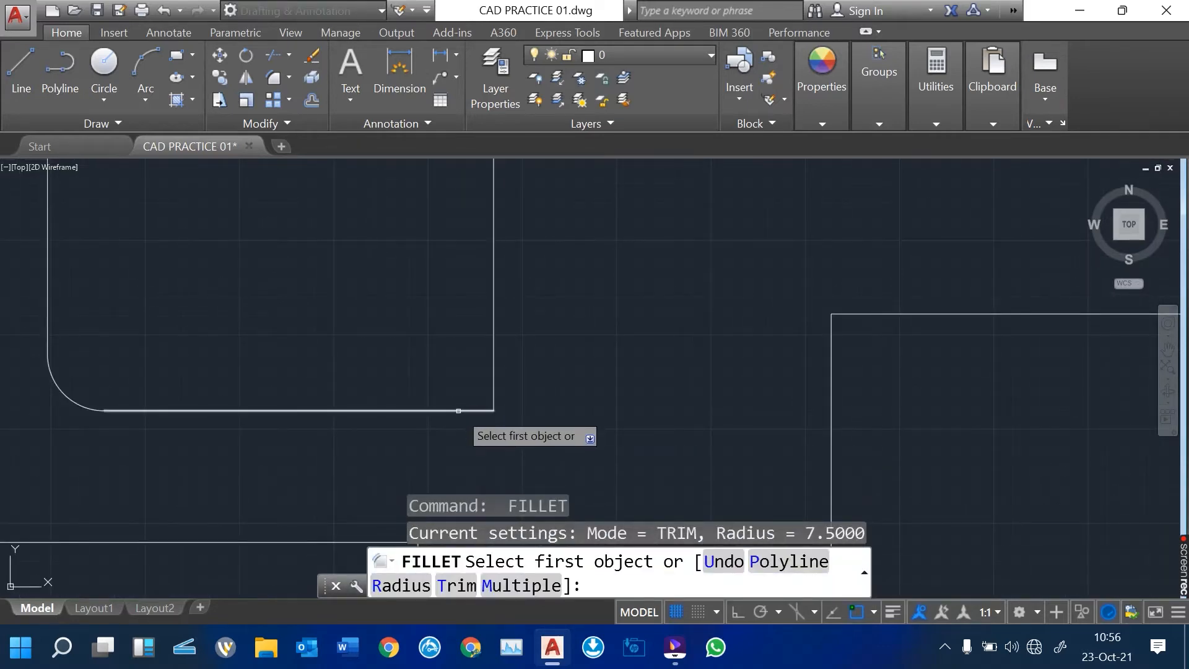
left_click(458, 411)
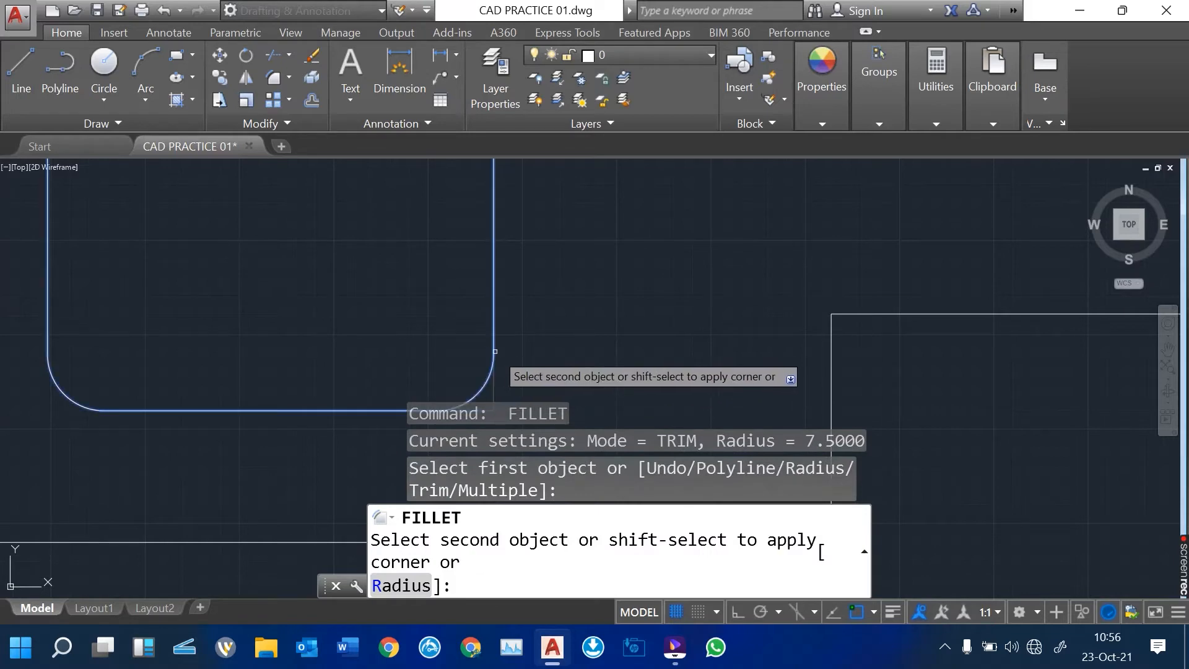
left_click(495, 352)
scroll(642, 396, "down", 3)
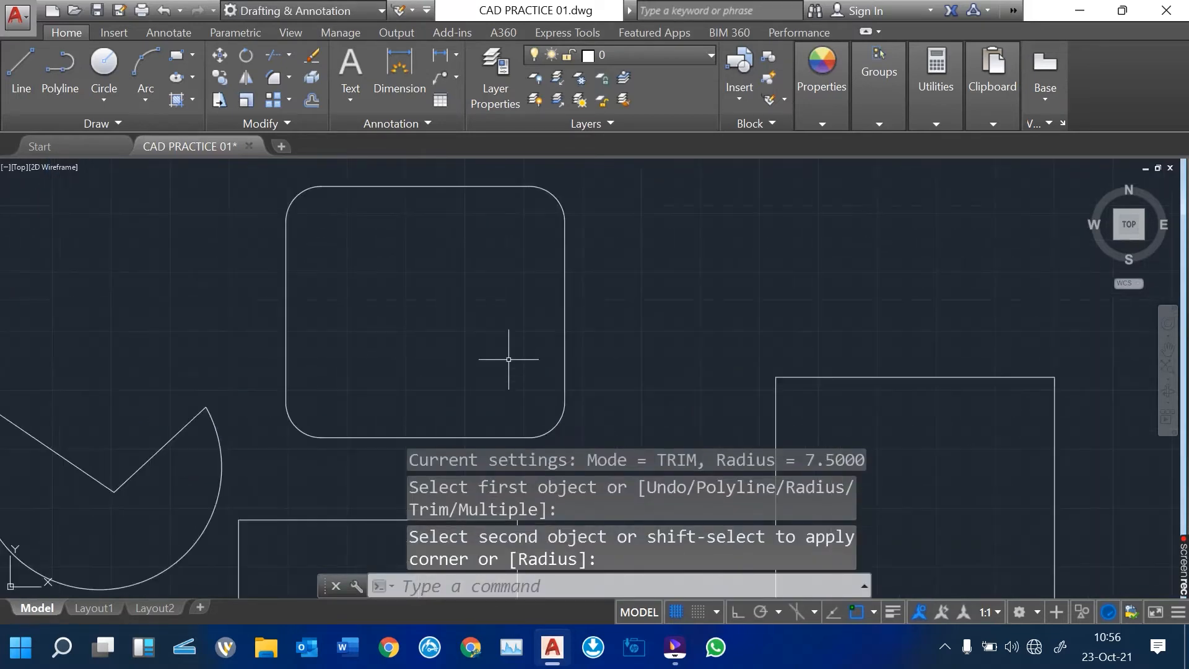
middle_click_drag(531, 314, 450, 360)
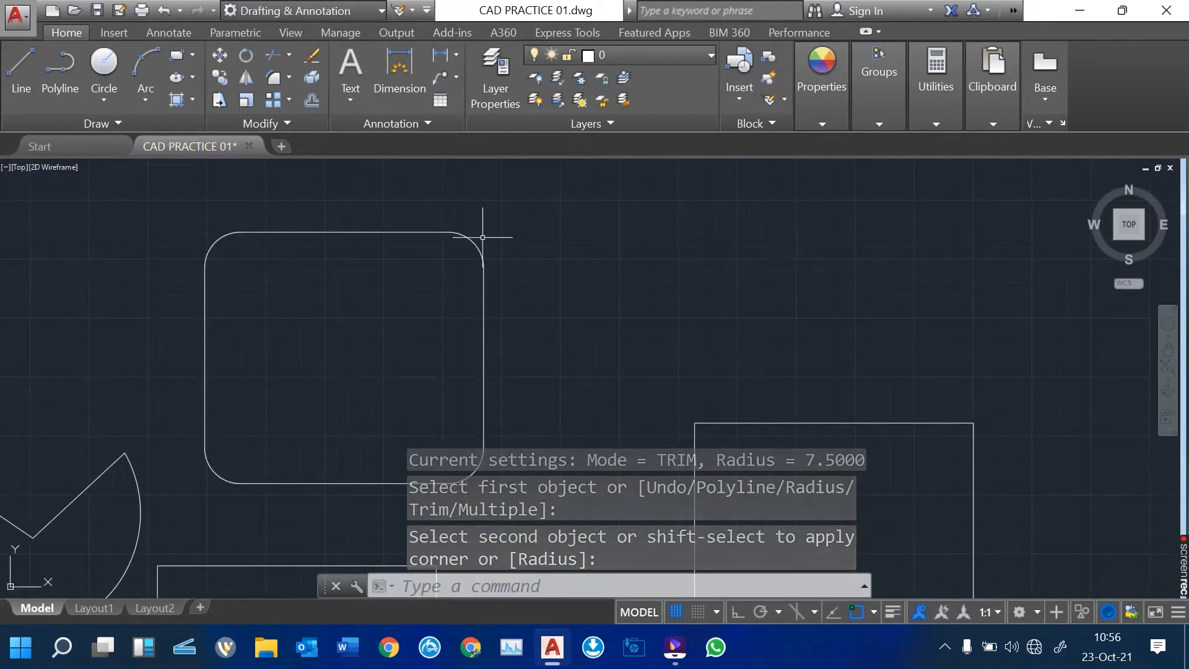
scroll(483, 238, "up", 2)
middle_click_drag(585, 345, 578, 293)
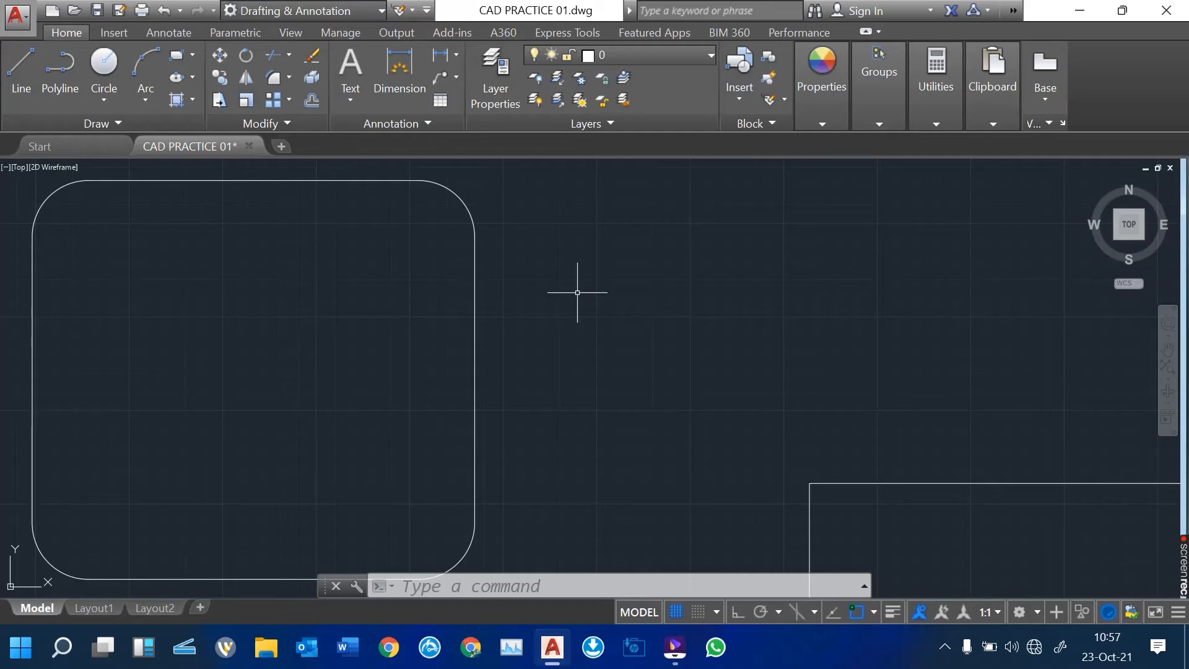
scroll(345, 266, "down", 4)
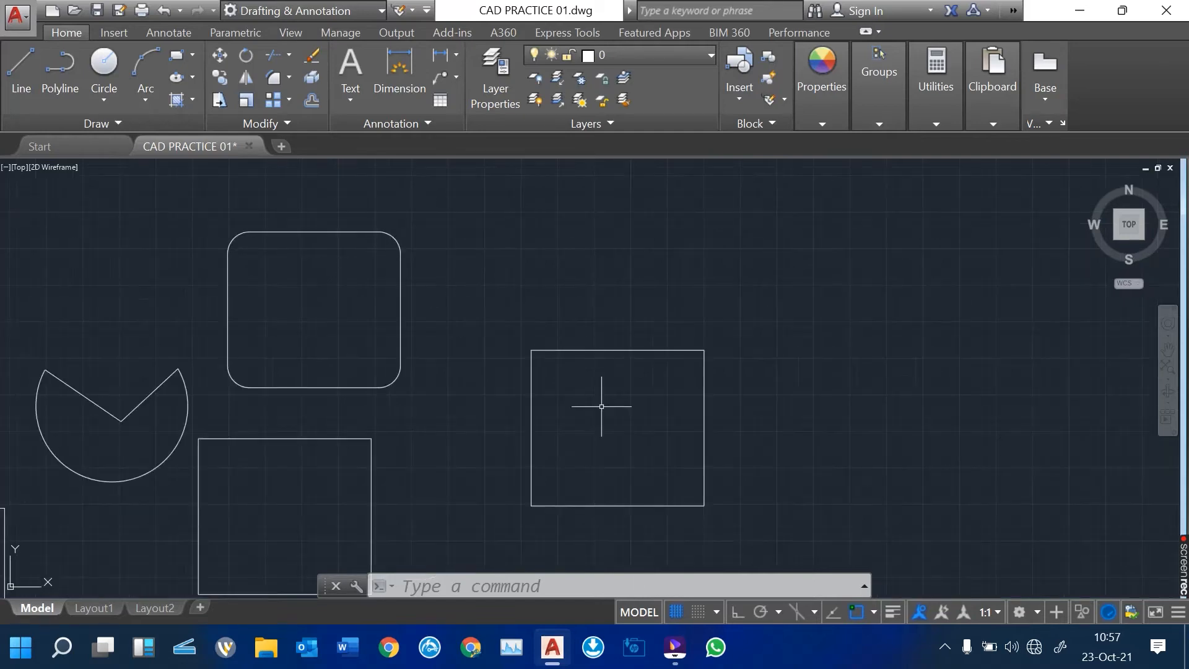
scroll(664, 496, "up", 2)
scroll(606, 512, "up", 4)
scroll(616, 477, "down", 2)
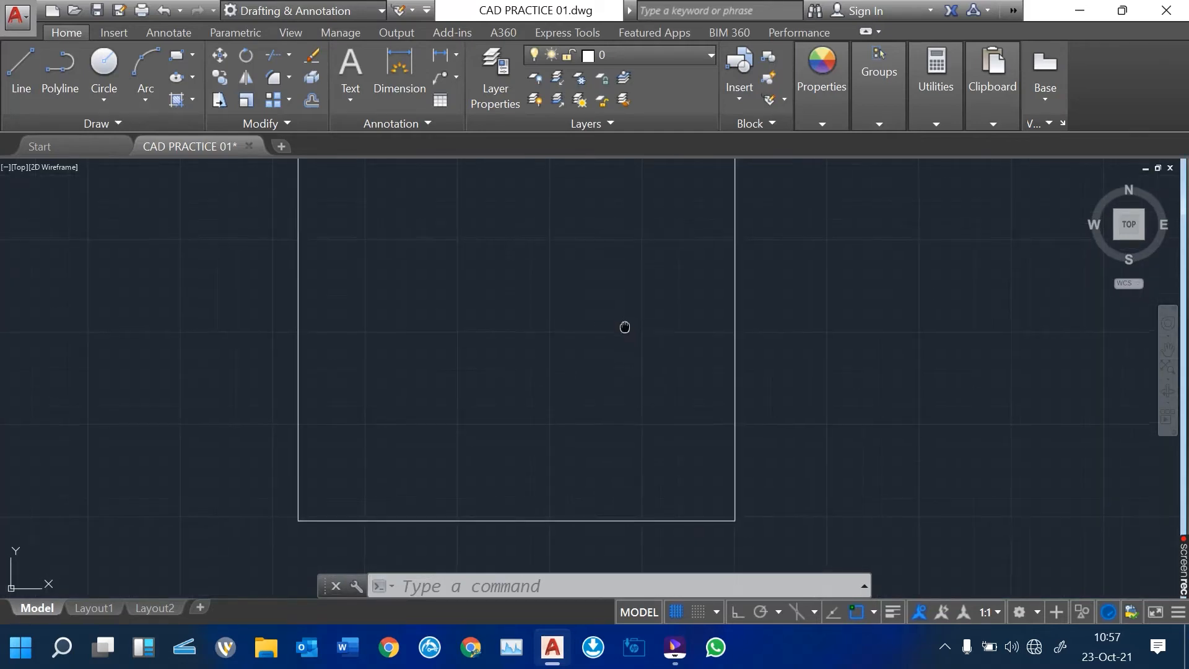
middle_click_drag(624, 327, 542, 384)
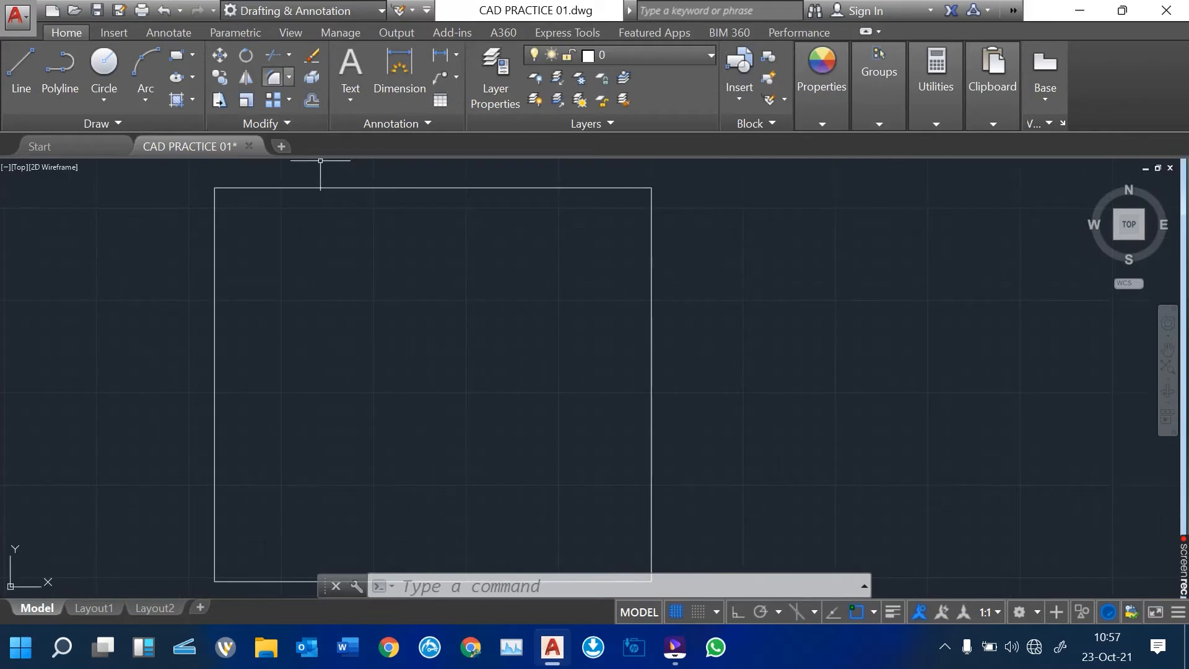
left_click(289, 78)
left_click(246, 147)
left_click(289, 77)
left_click(290, 77)
left_click(289, 77)
left_click(290, 78)
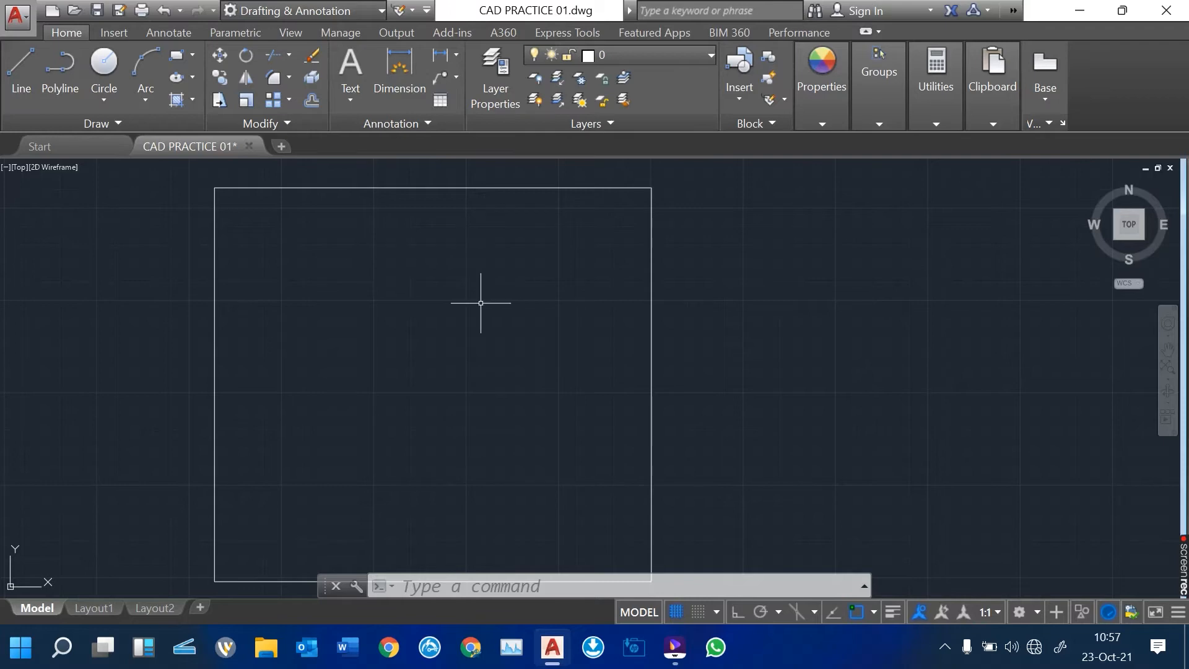
middle_click_drag(490, 302, 730, 292)
mouse_move(620, 298)
middle_mouse_down()
mouse_move(489, 318)
mouse_move(441, 310)
mouse_move(529, 345)
mouse_move(748, 398)
middle_mouse_up()
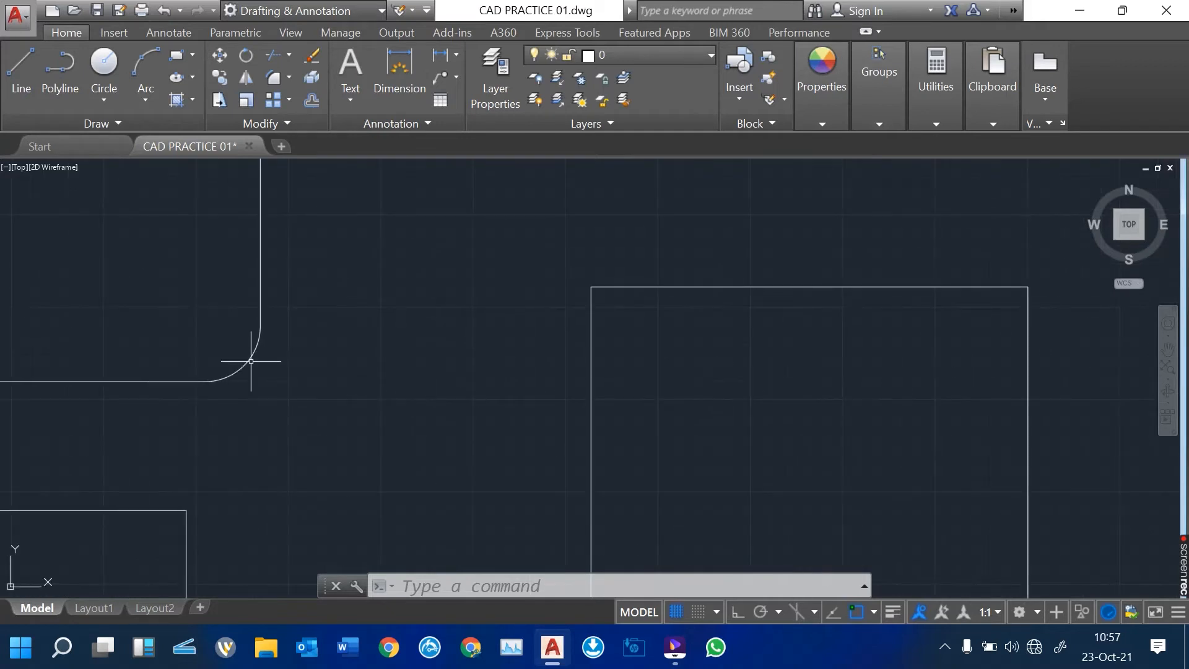
middle_click_drag(722, 356, 504, 302)
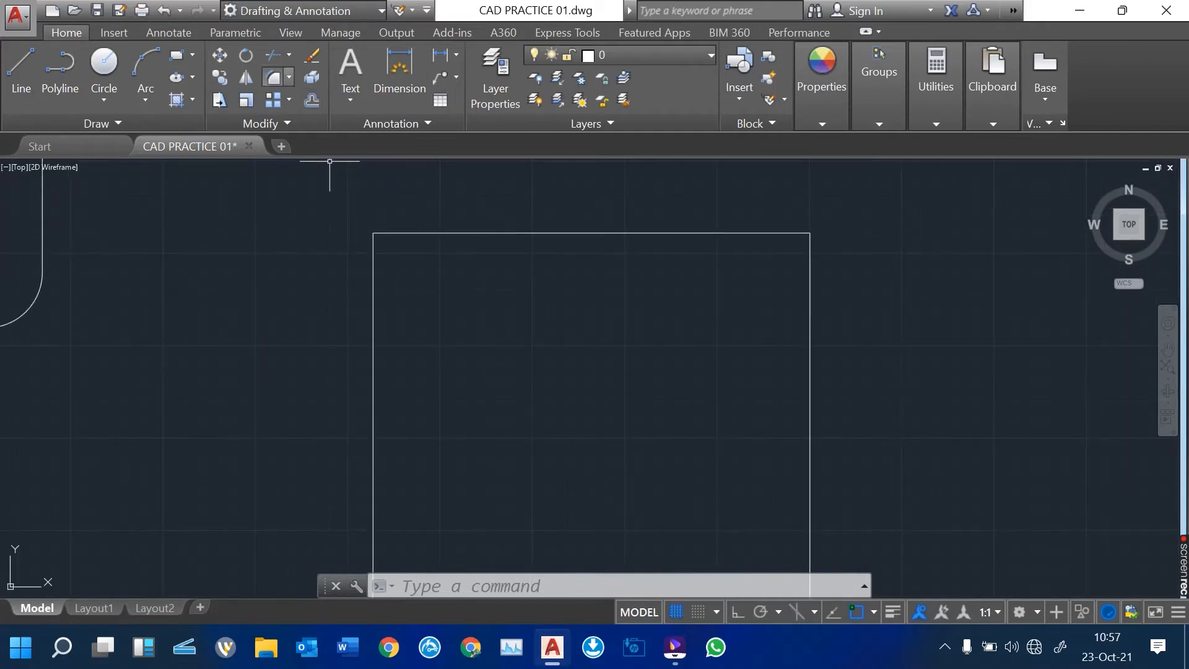
left_click(289, 78)
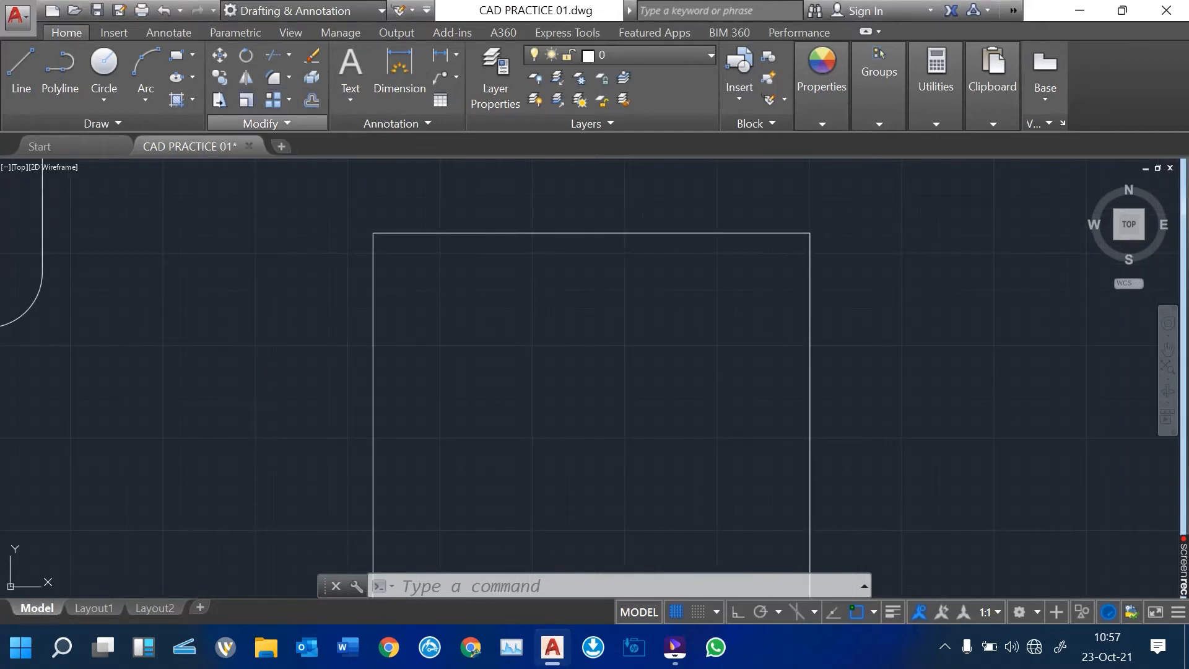
Step: Start the Chamfer command and set both the first and second chamfer distances to 5
type("c")
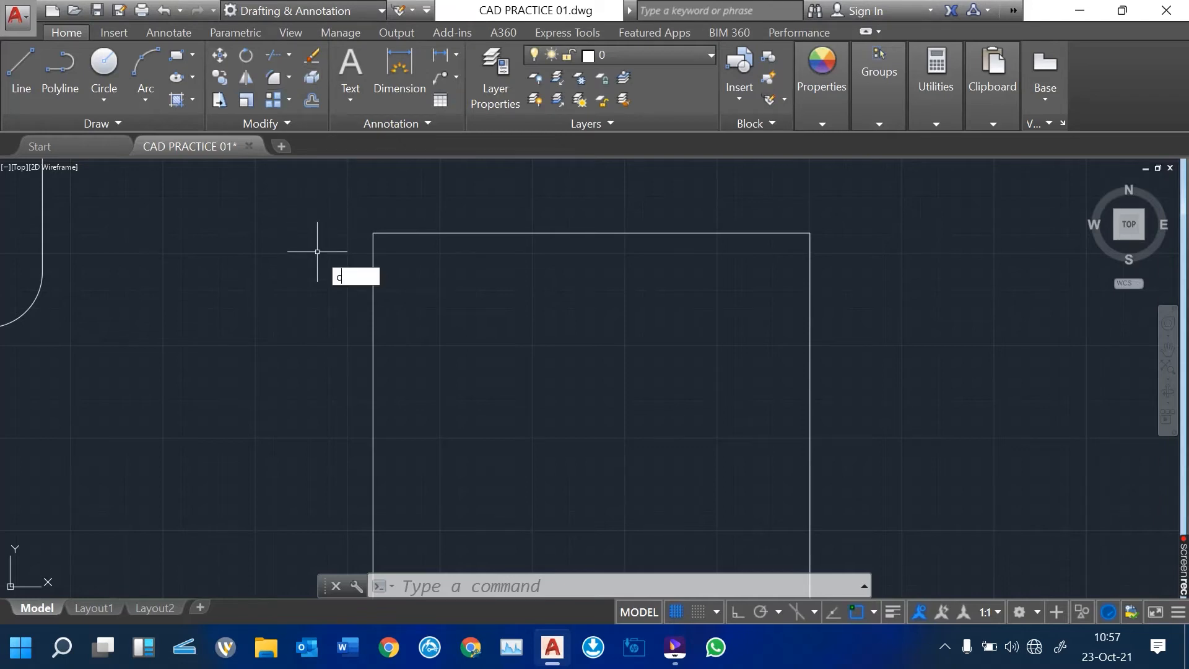
type("h")
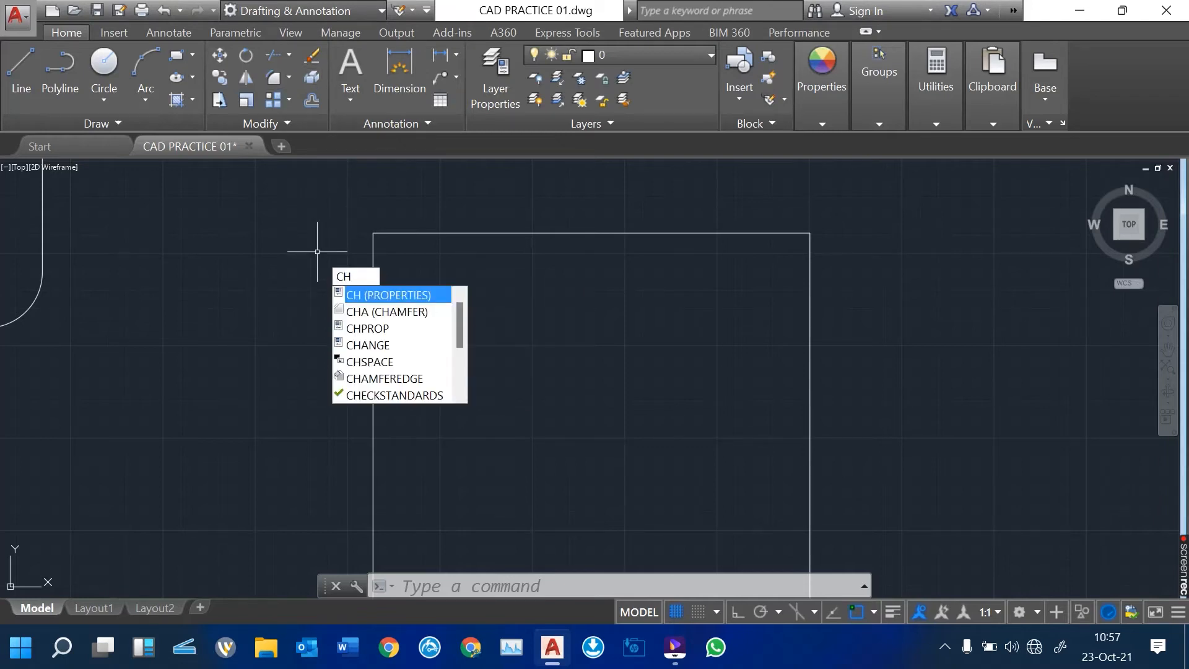
key("Down")
key("Return")
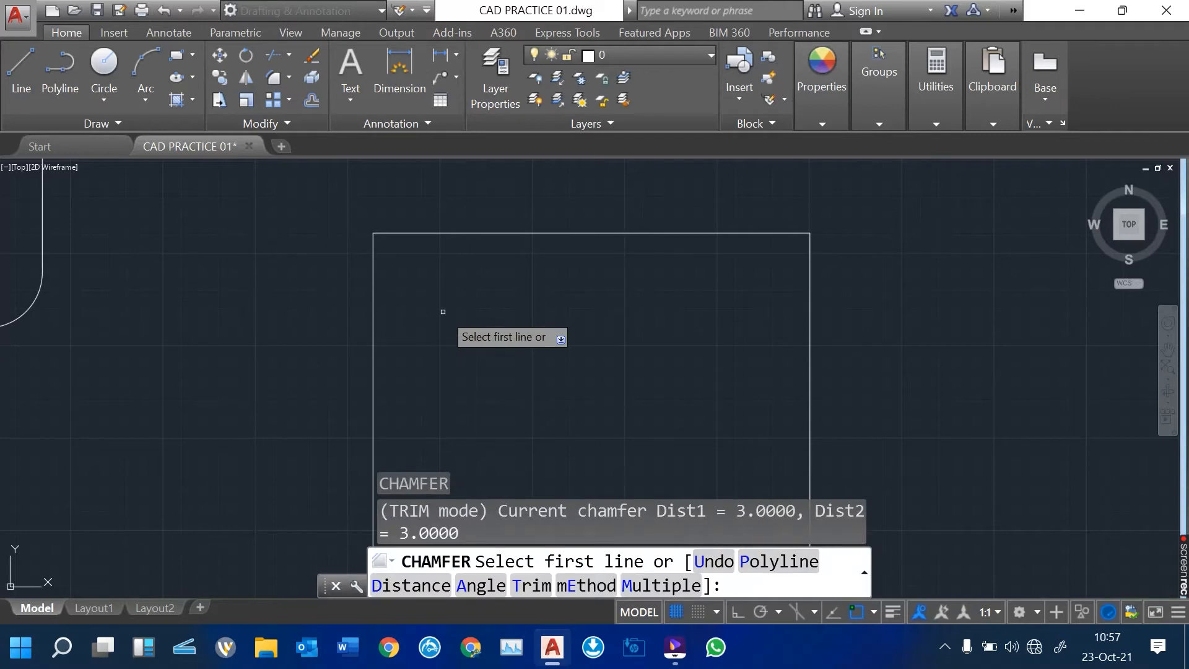
middle_click_drag(459, 299, 203, 242)
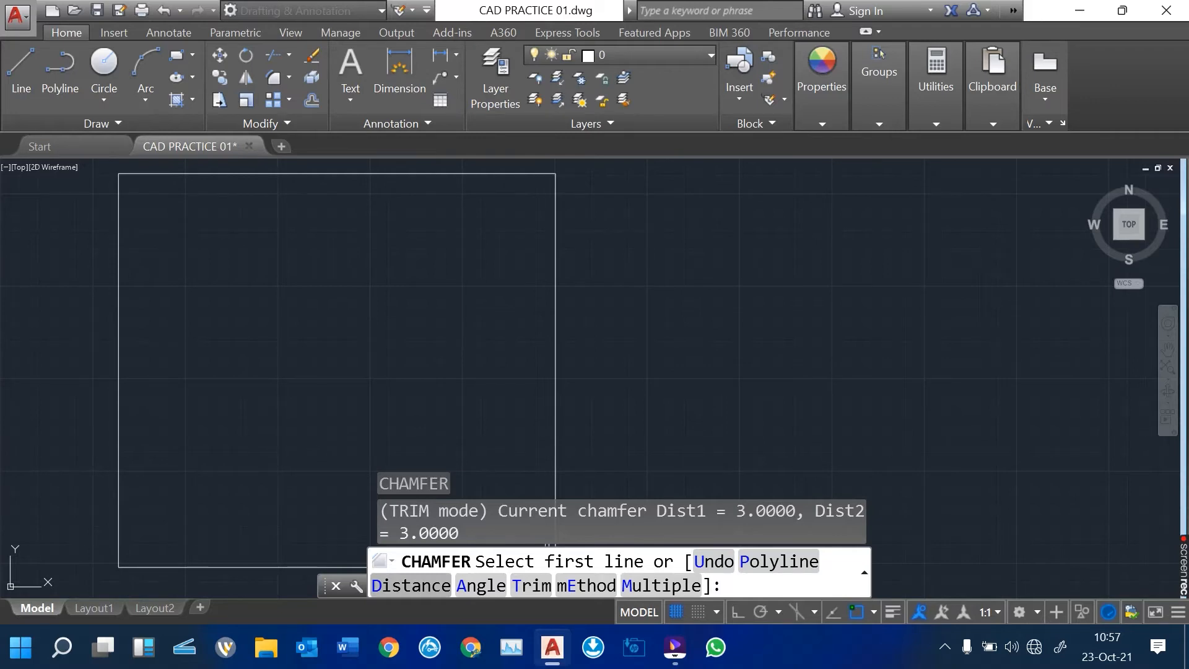
left_click(411, 586)
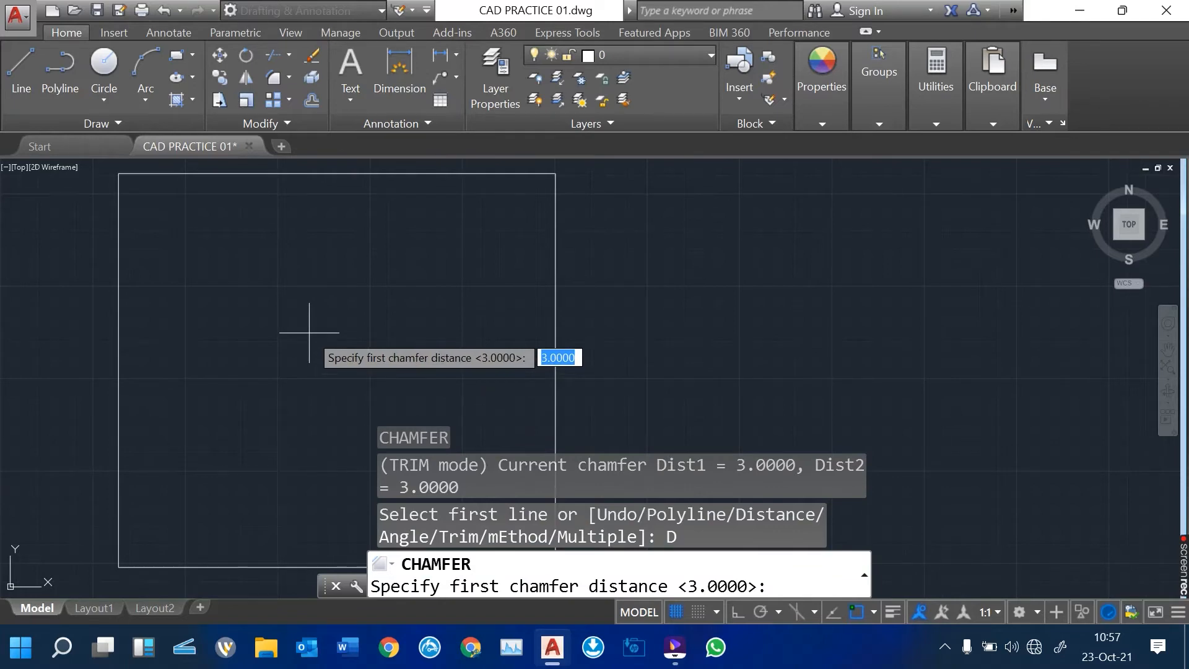
type("5")
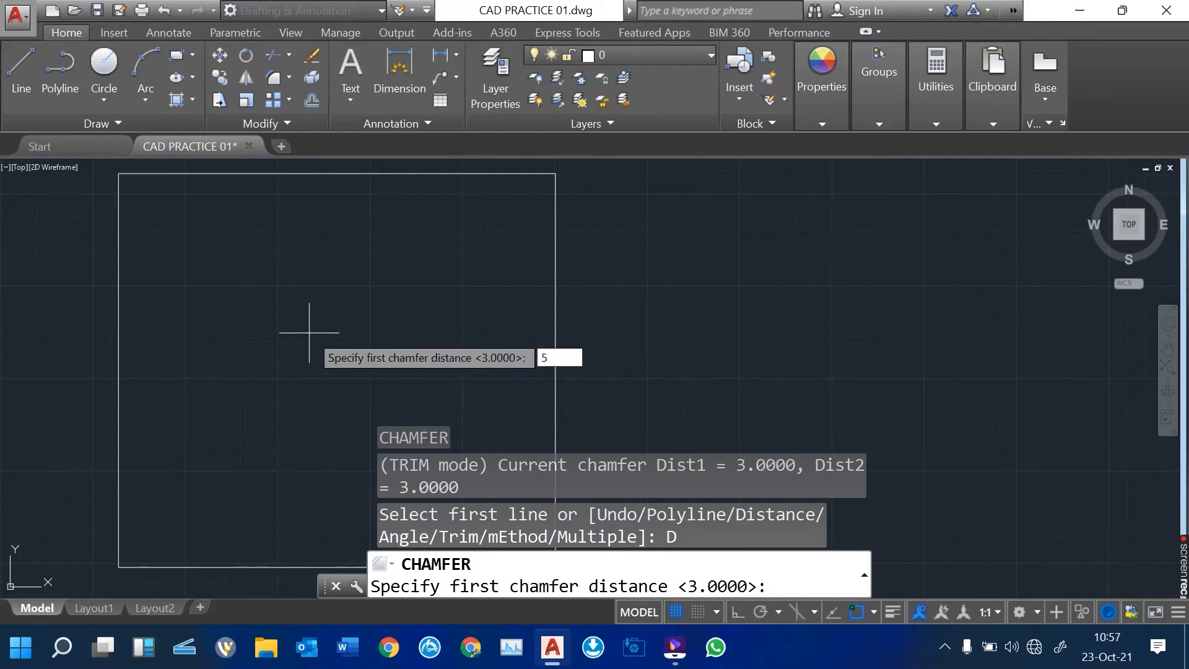
key("Return")
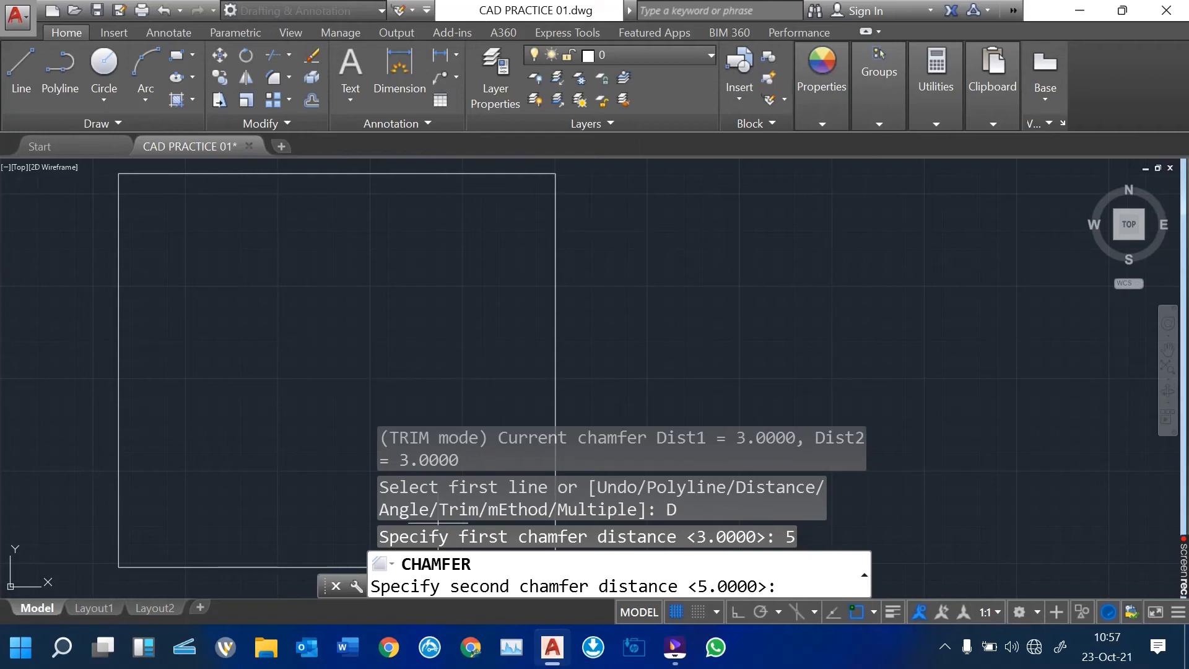
type("b")
key("Return")
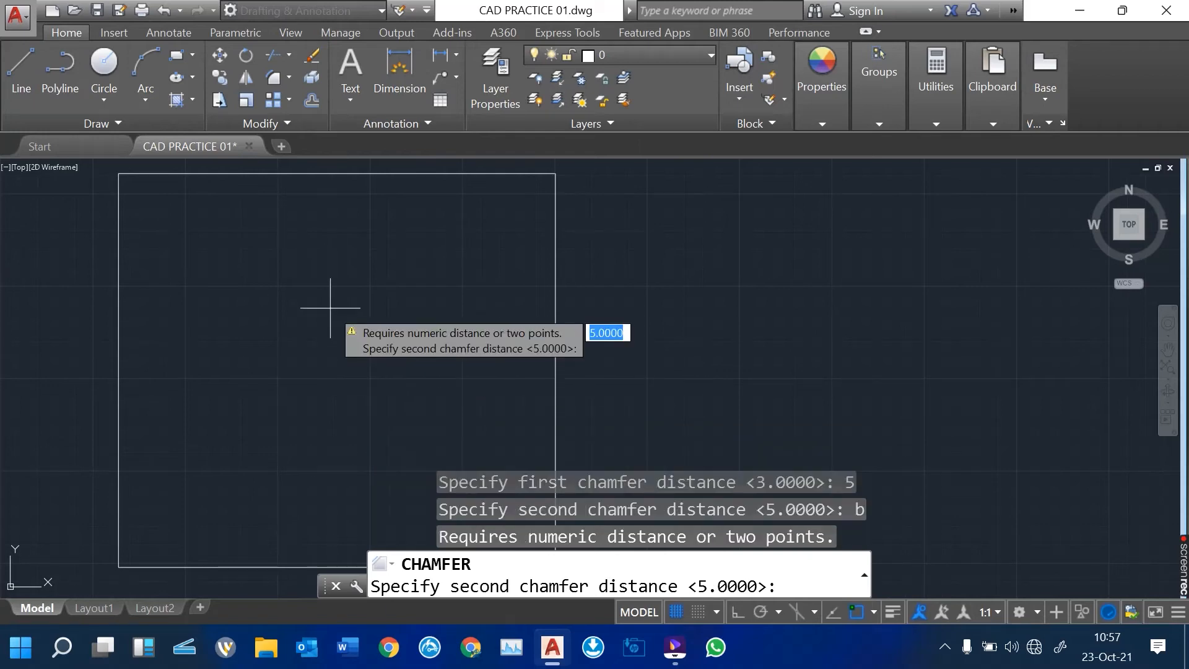
key("Return")
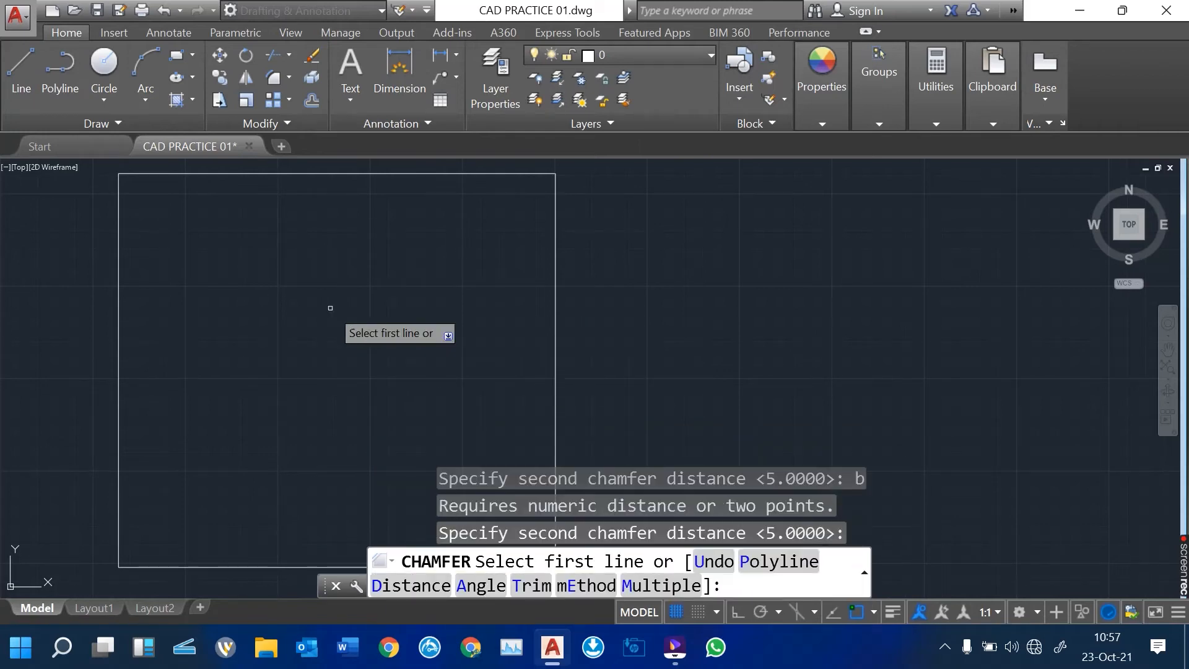
Step: Chamfer the upper-left corner of the square-cornered rectangle to the right of the rounded one, between its left and top edges
left_click(118, 229)
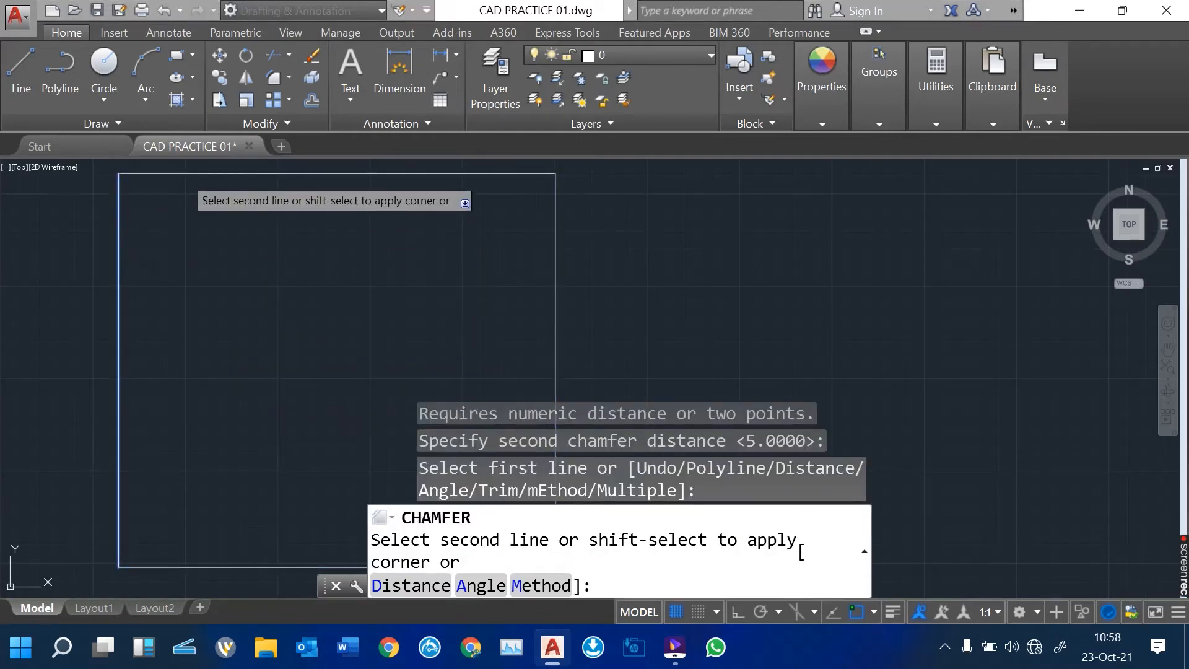
scroll(296, 310, "down", 4)
scroll(263, 252, "up", 5)
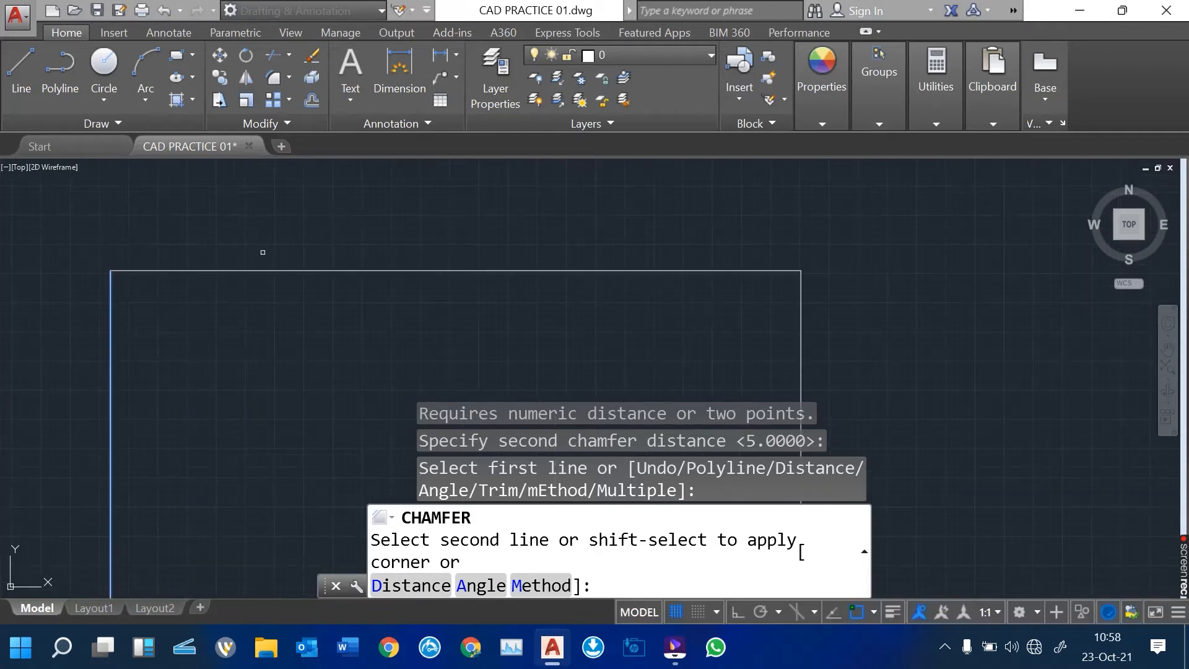
left_click(213, 268)
scroll(356, 245, "down", 2)
scroll(272, 260, "up", 3)
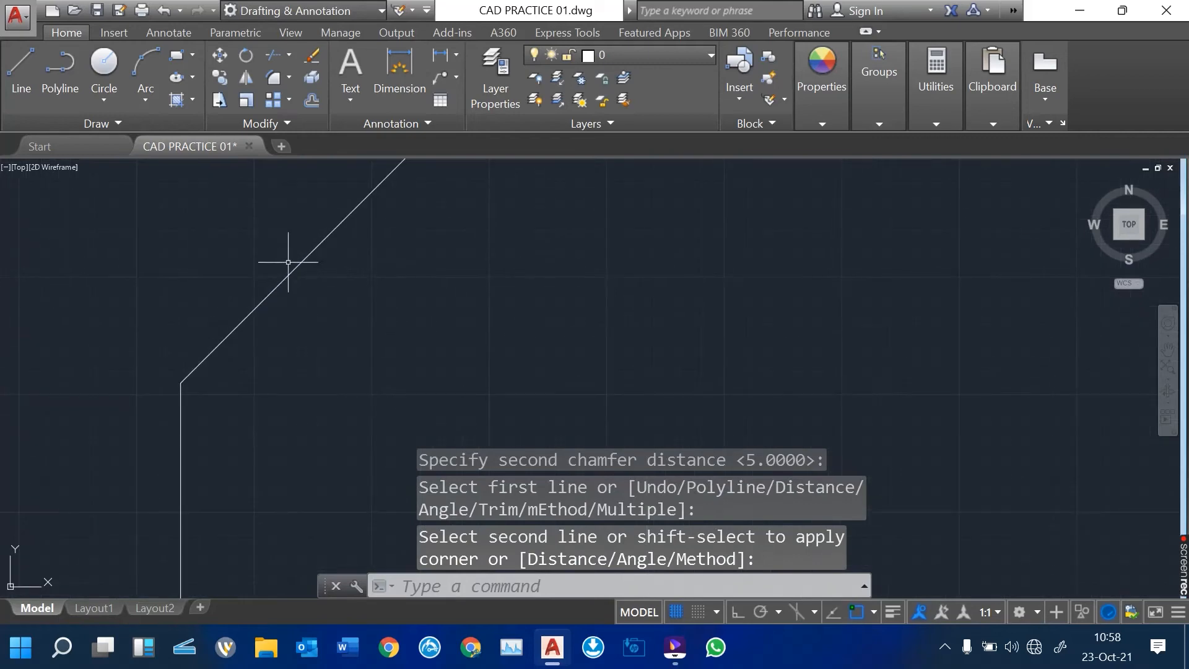
scroll(255, 265, "down", 2)
scroll(267, 270, "down", 1)
scroll(266, 270, "up", 3)
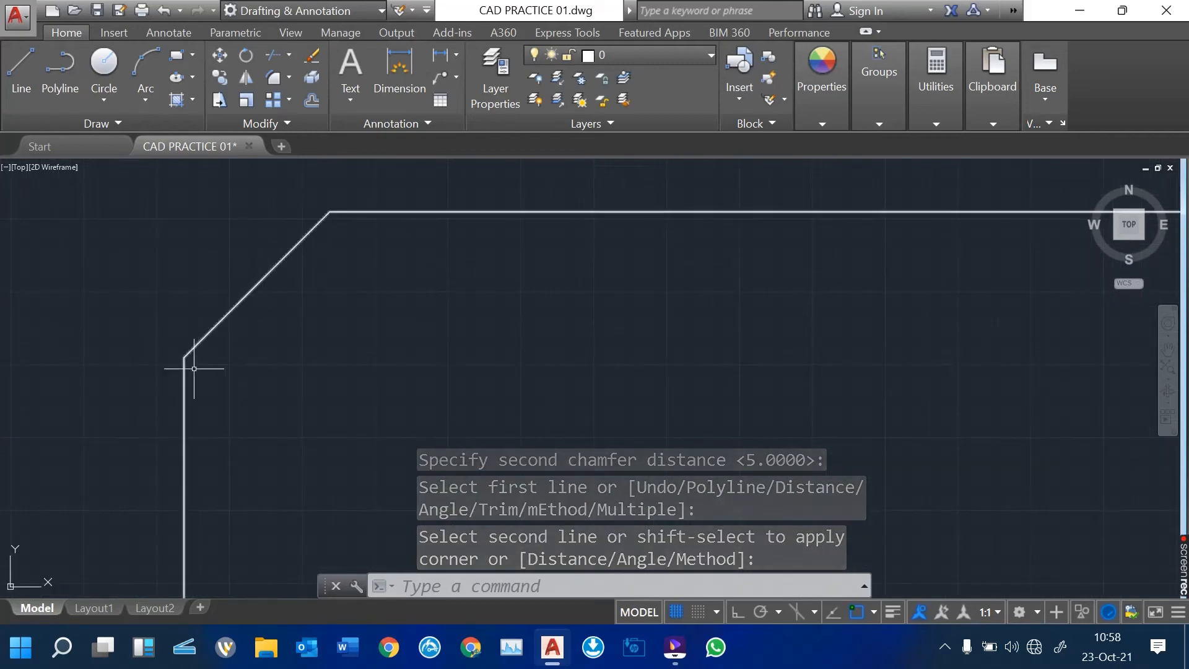
scroll(321, 210, "down", 6)
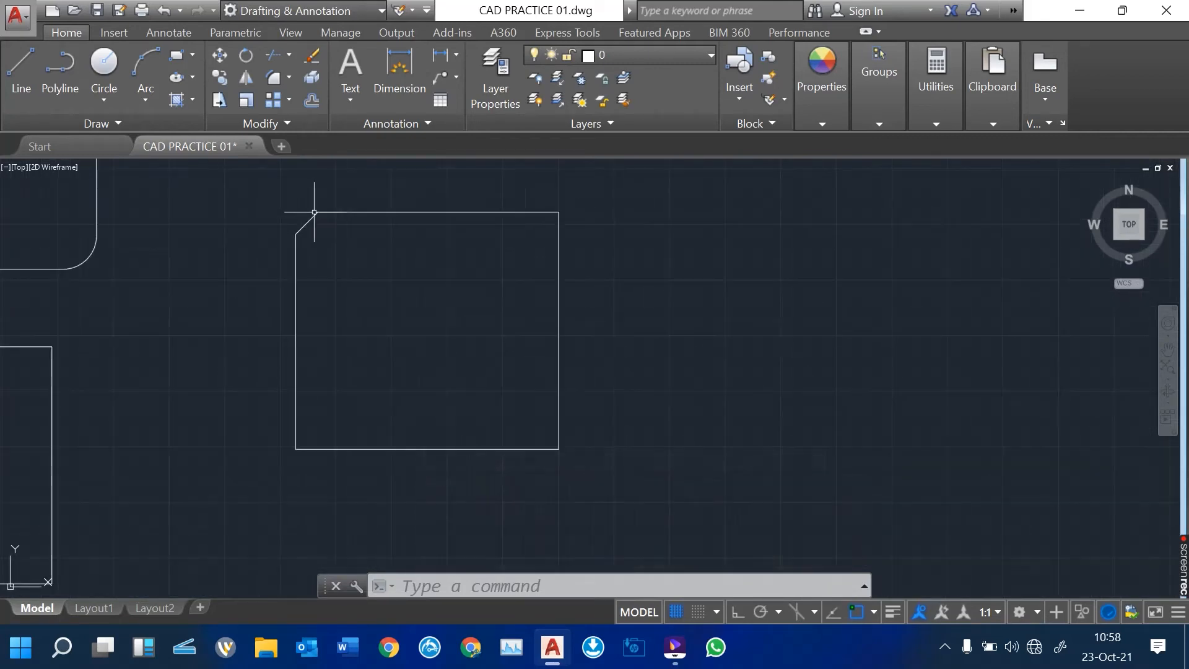
Step: Chamfer the same rectangle's lower-left corner, keeping both distances at 5
scroll(327, 449, "up", 3)
key("Return")
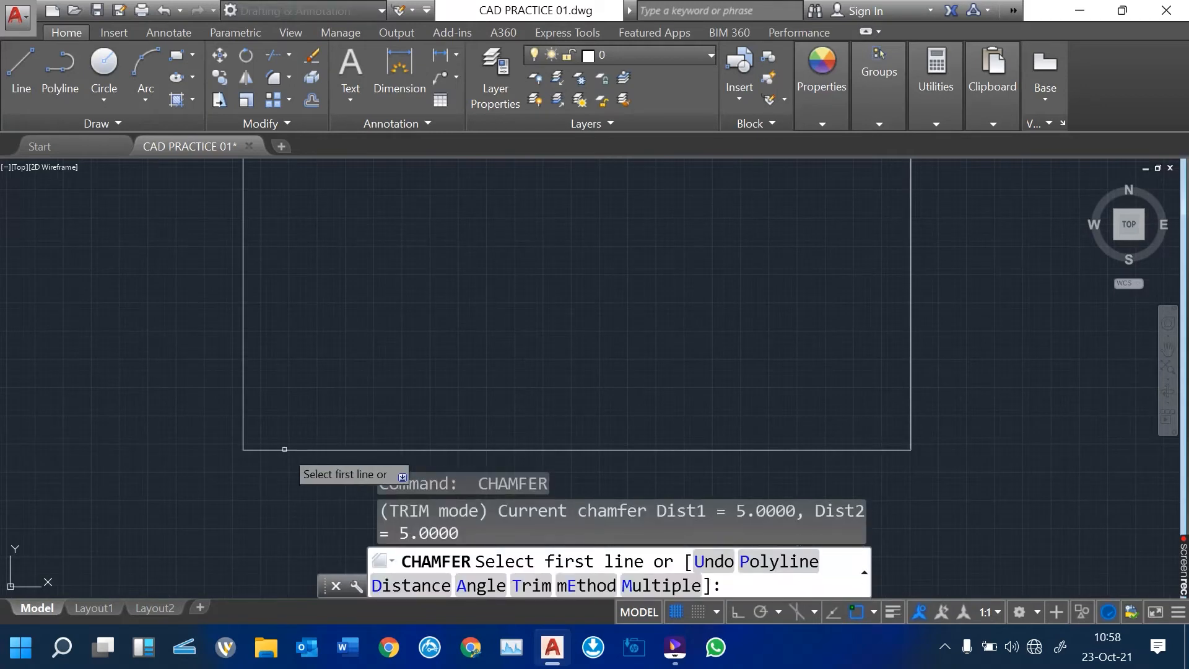
left_click(291, 449)
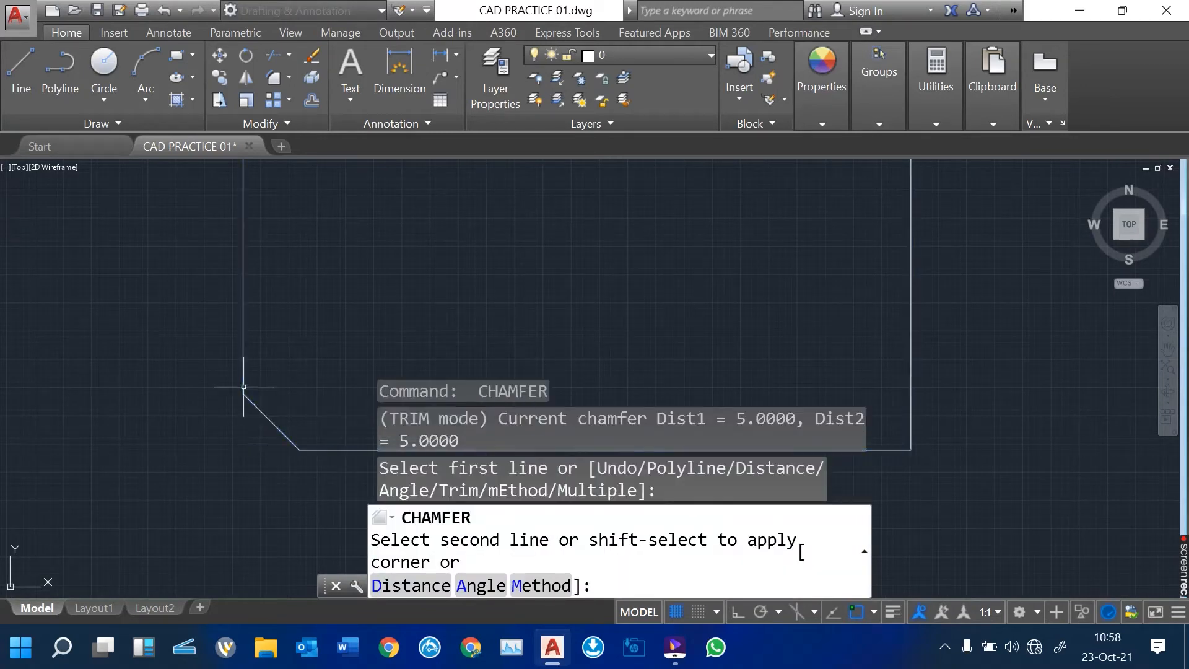
left_click(246, 391)
scroll(332, 419, "down", 2)
middle_click_drag(380, 345, 301, 449)
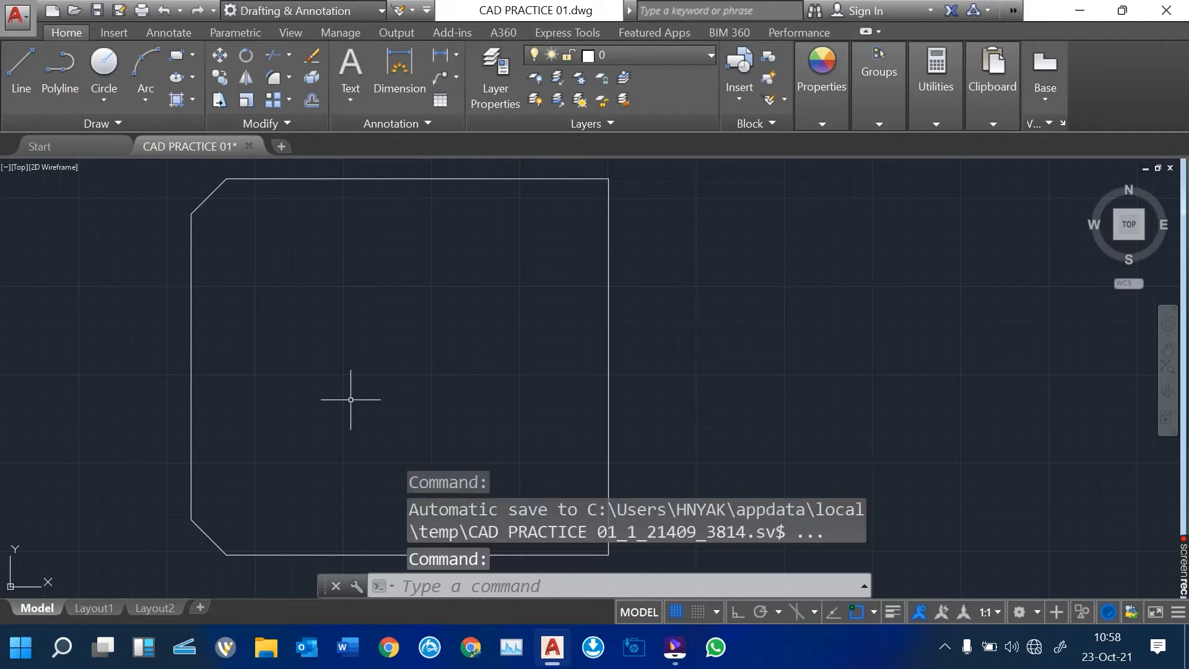
mouse_move(464, 292)
middle_mouse_down()
mouse_move(299, 324)
mouse_move(58, 316)
middle_mouse_up()
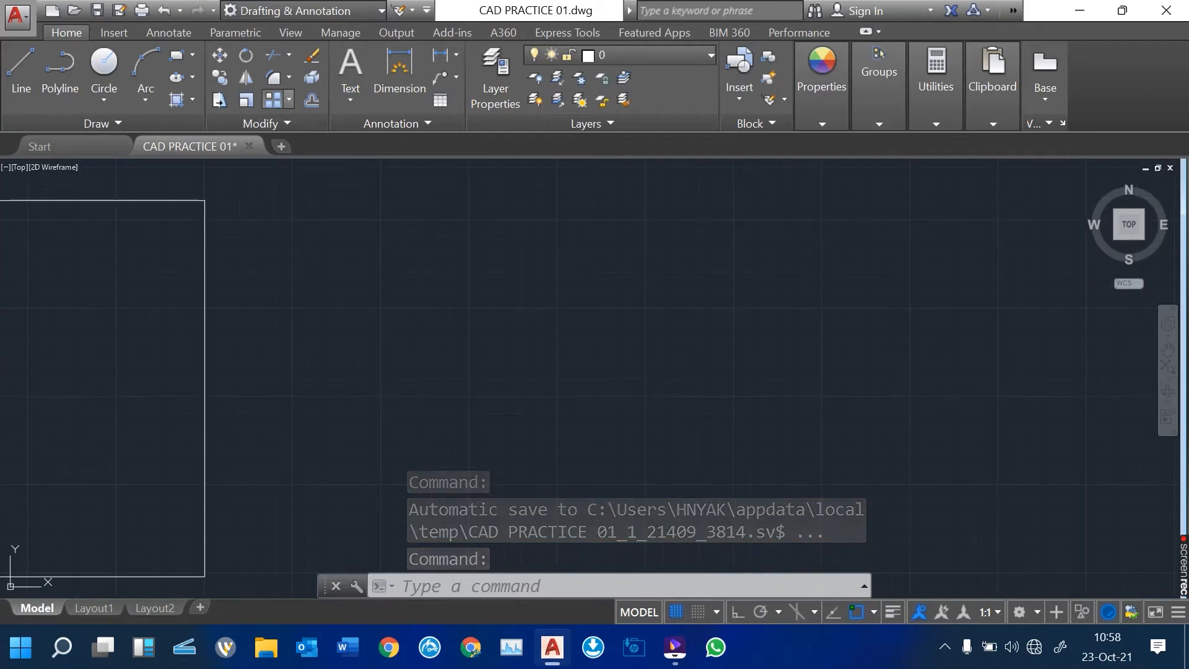
left_click(289, 100)
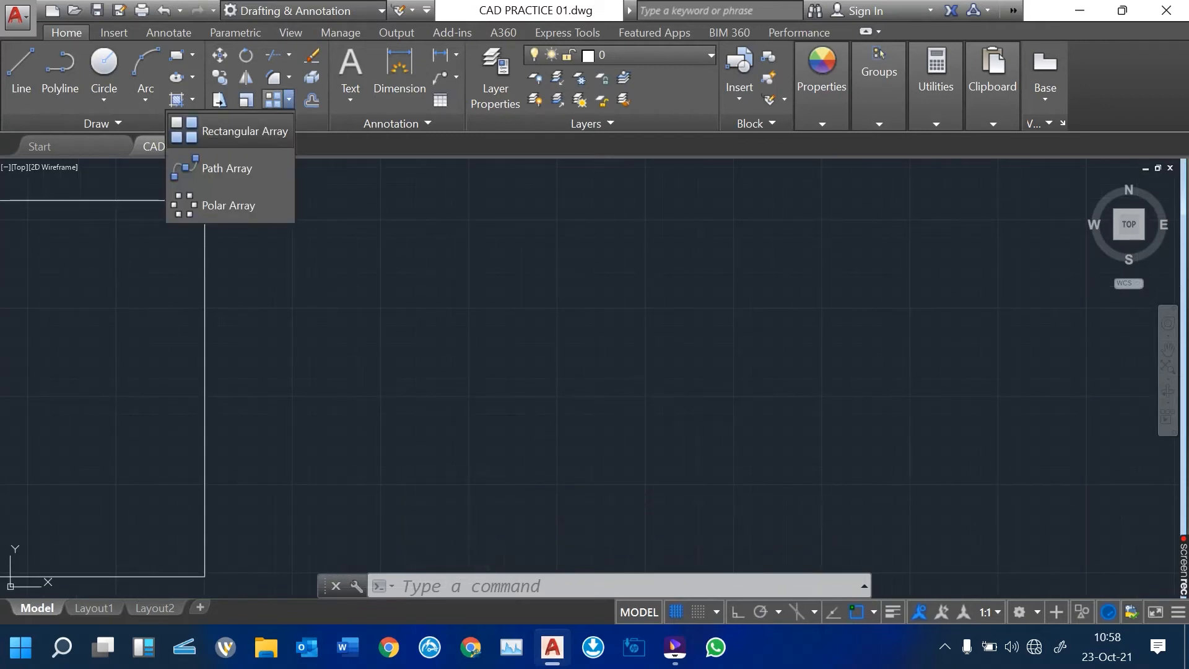
left_click(289, 100)
left_click(288, 99)
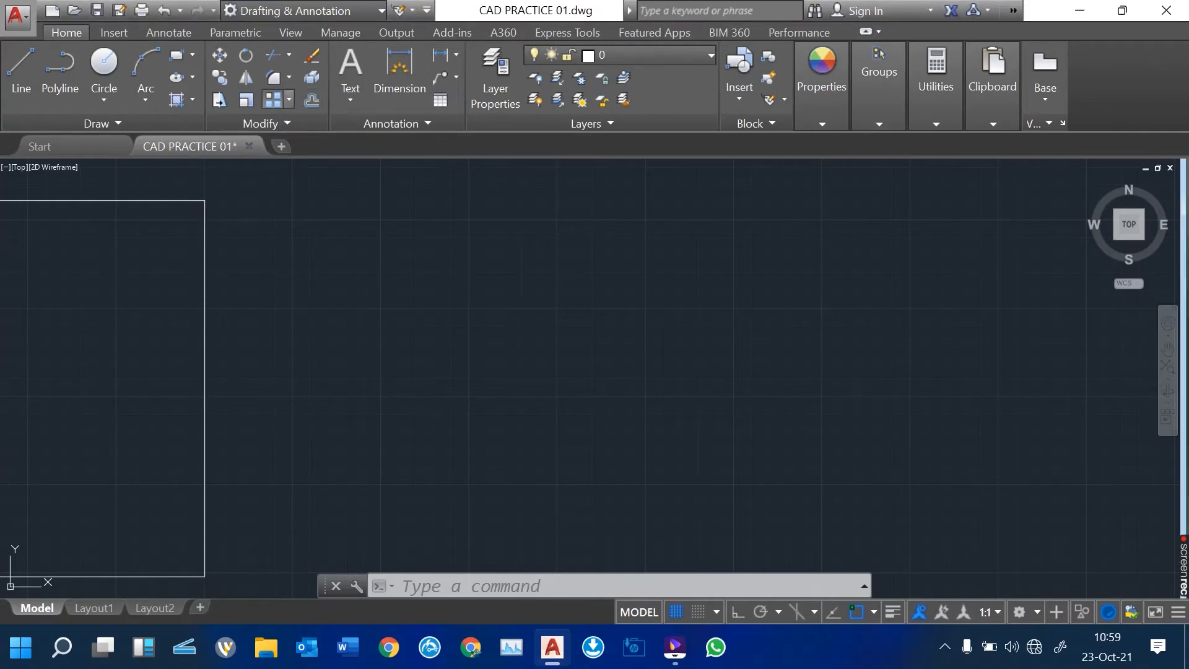
left_click(290, 100)
left_click(270, 128)
left_click(289, 100)
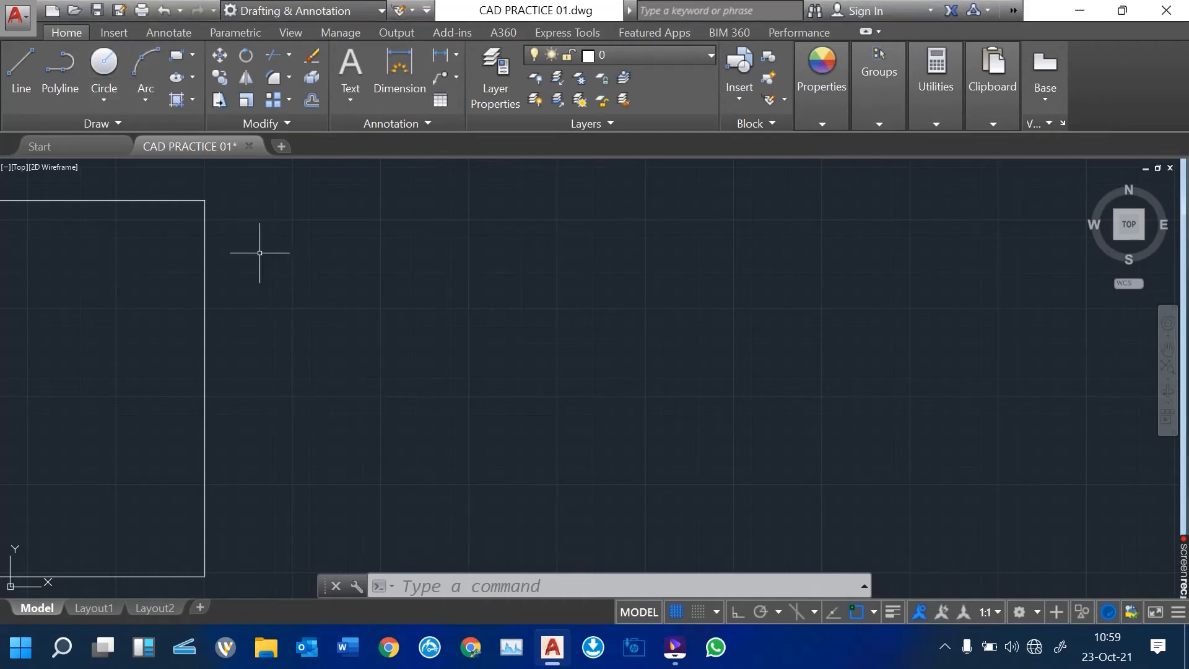
Step: Draw a small circle with a radius of about 2.7 in the empty space to the right of the rectangle
left_click(103, 62)
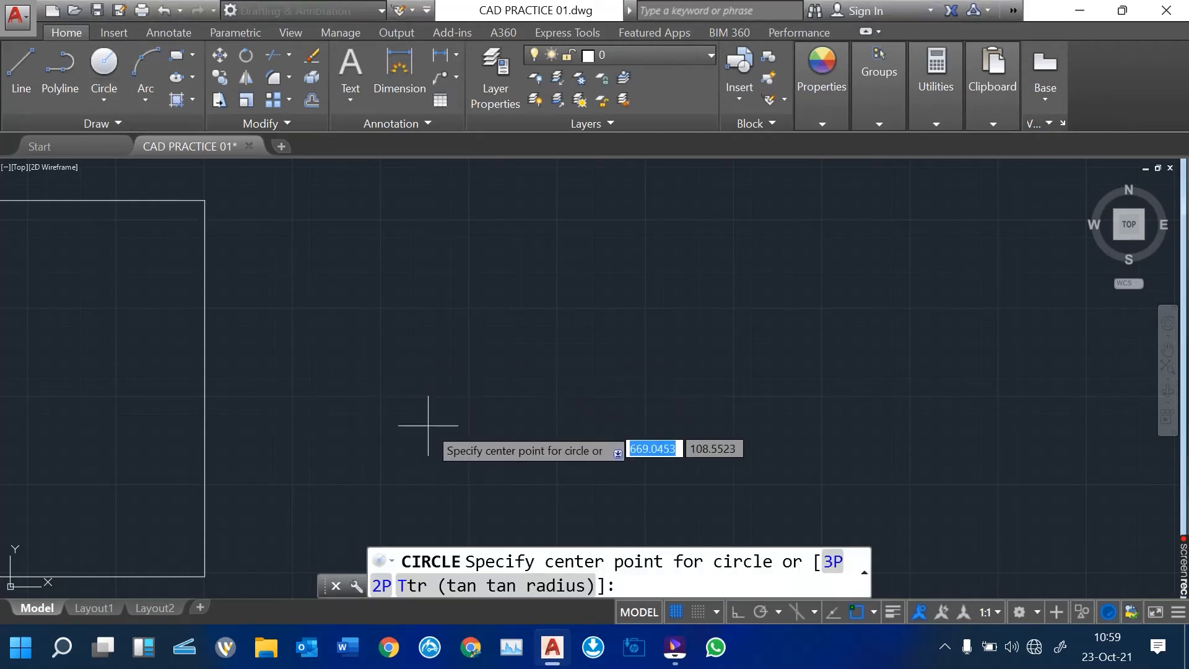
left_click(431, 435)
left_click(430, 454)
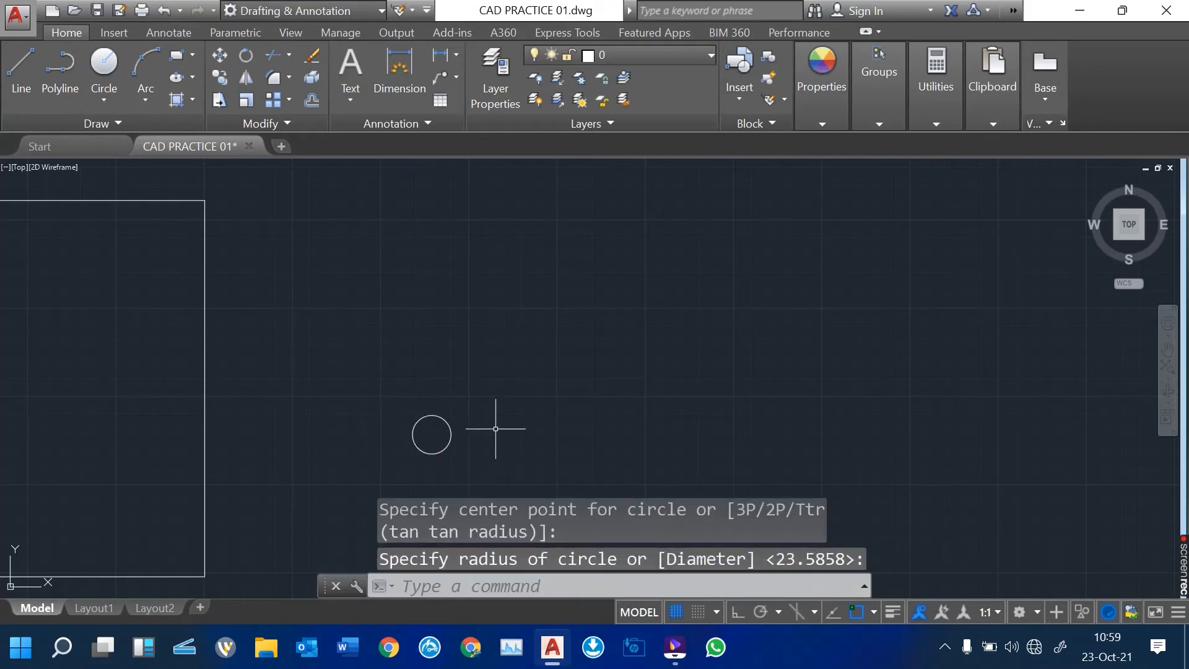
middle_click_drag(494, 425, 371, 411)
scroll(343, 419, "up", 2)
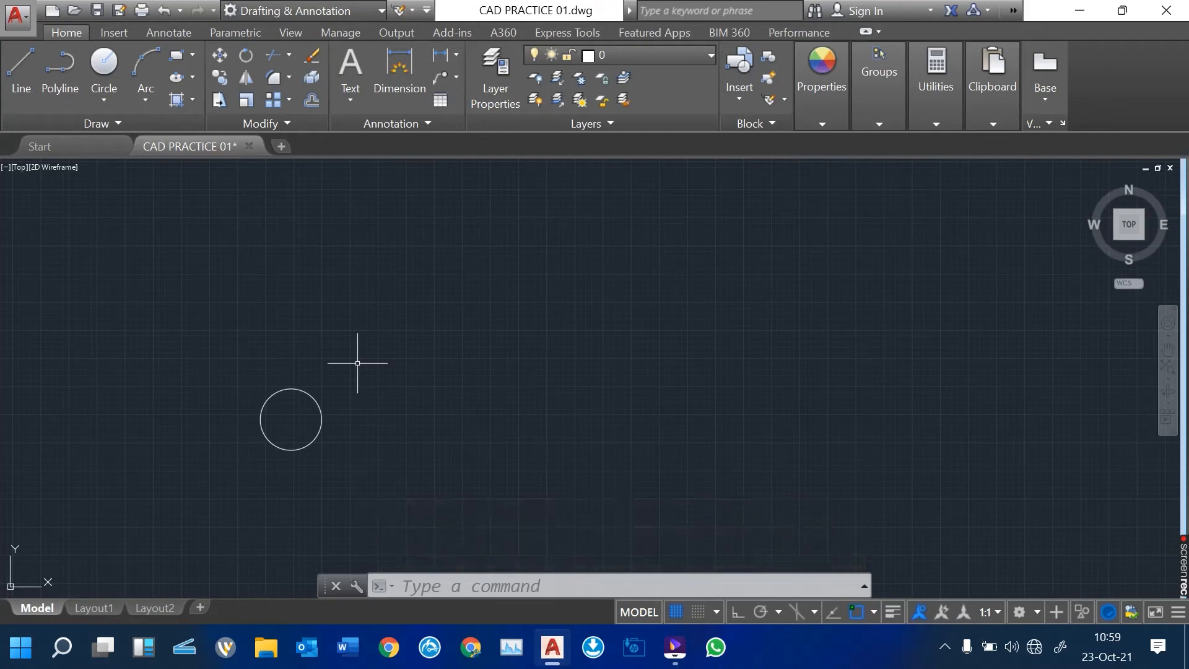
Step: Create a rectangular array from the small circle
left_click(290, 100)
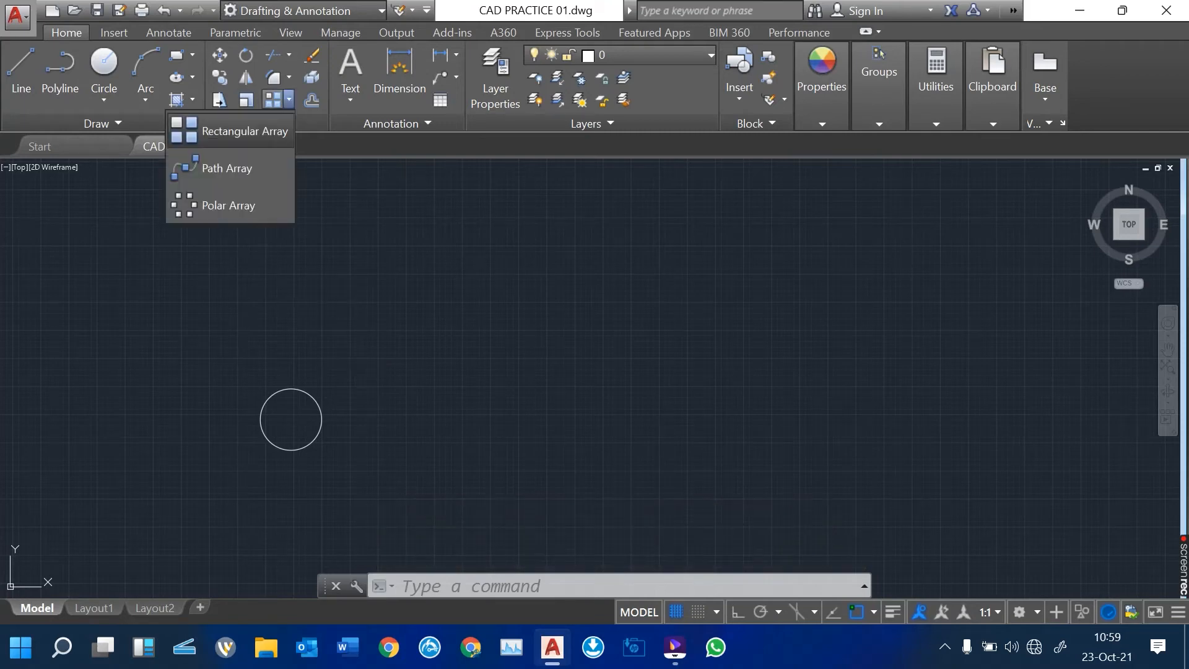
left_click(272, 126)
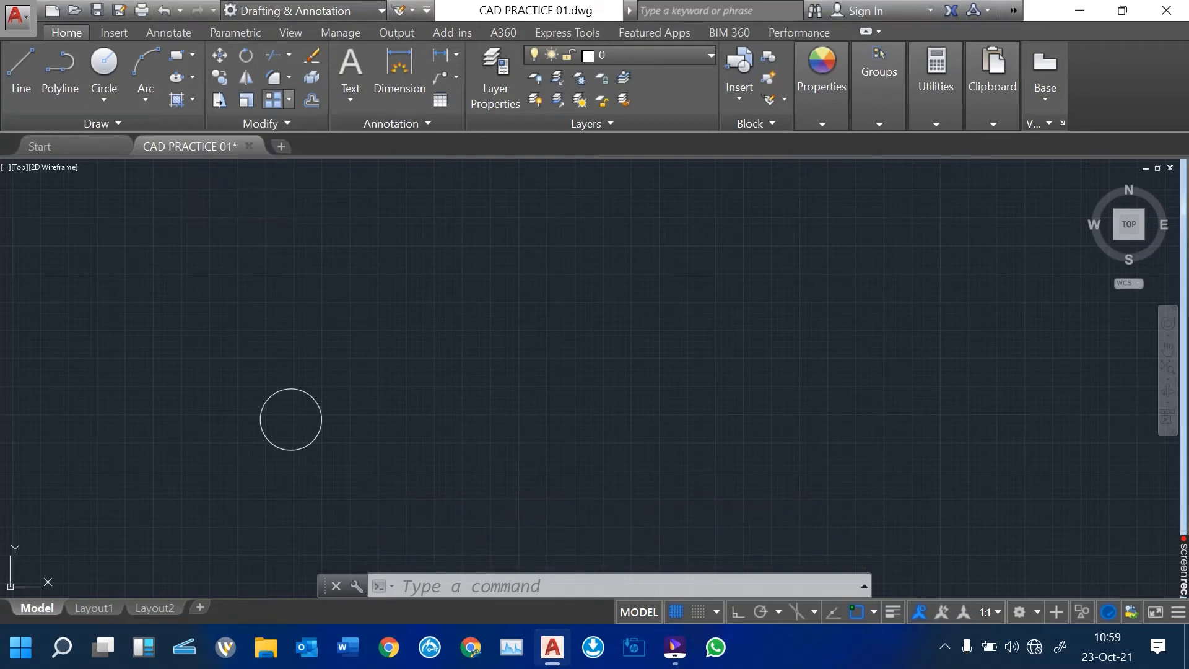
left_click(289, 100)
left_click(289, 100)
left_click(289, 100)
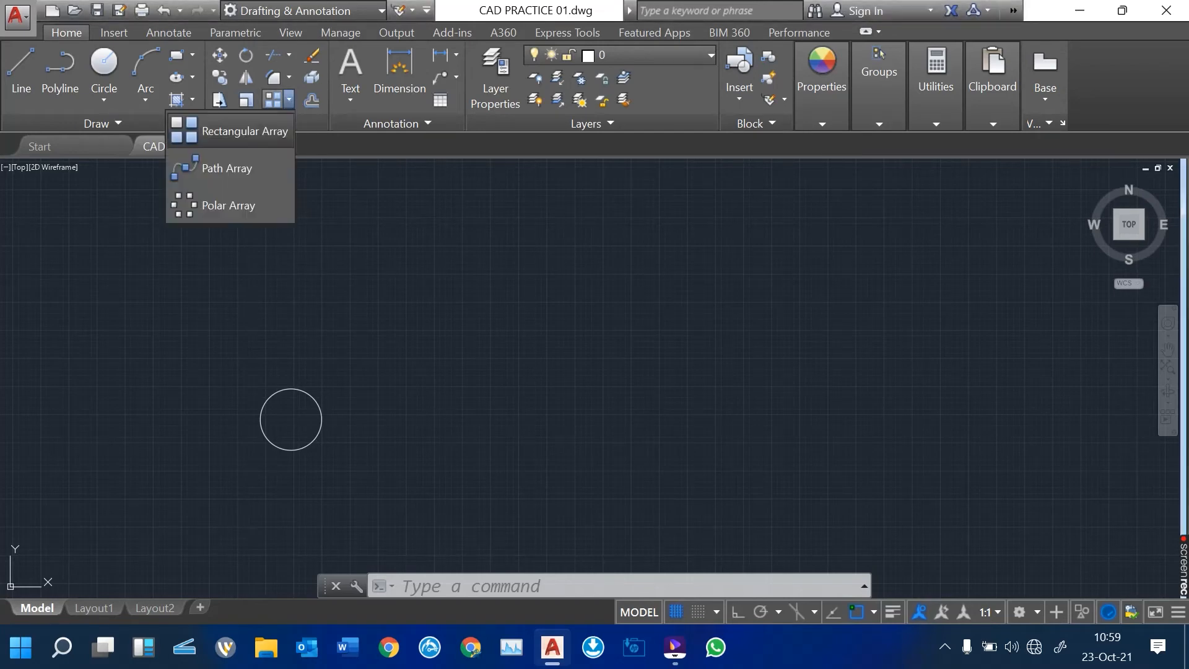
left_click(217, 120)
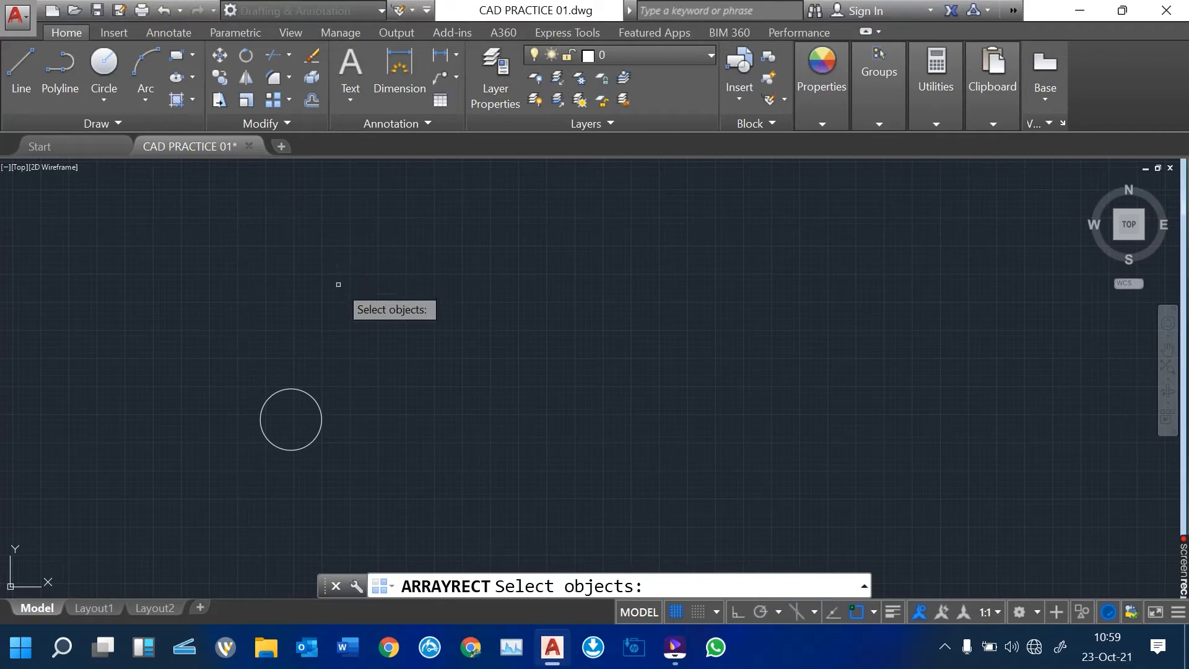
left_click(301, 389)
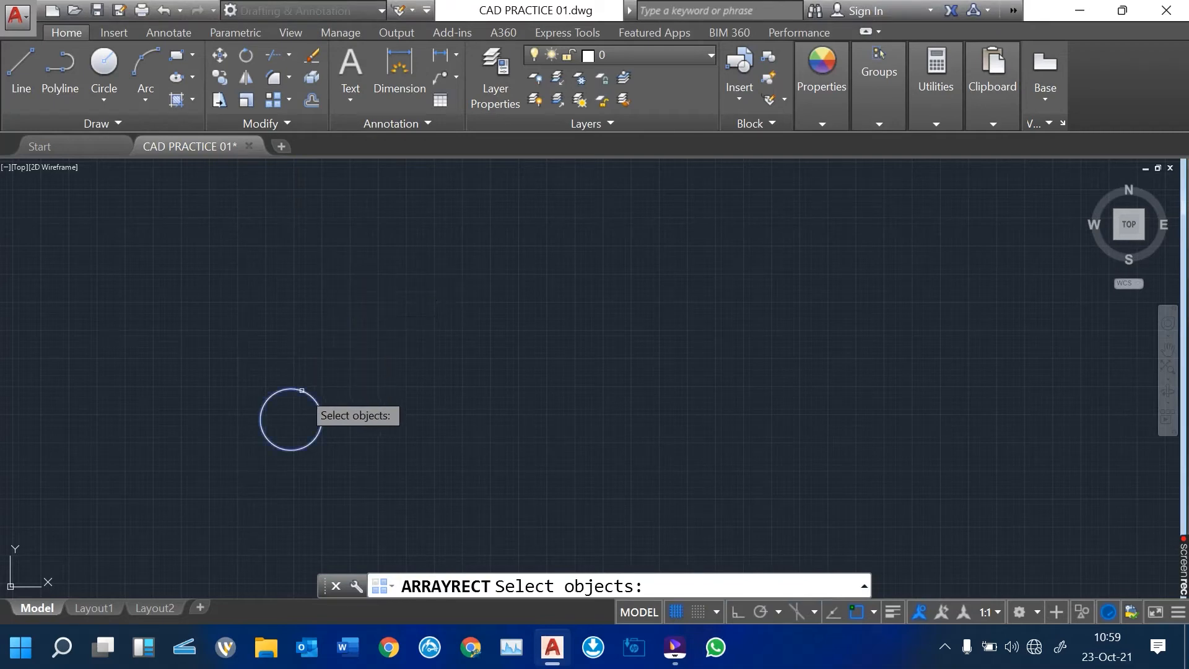
key("Return")
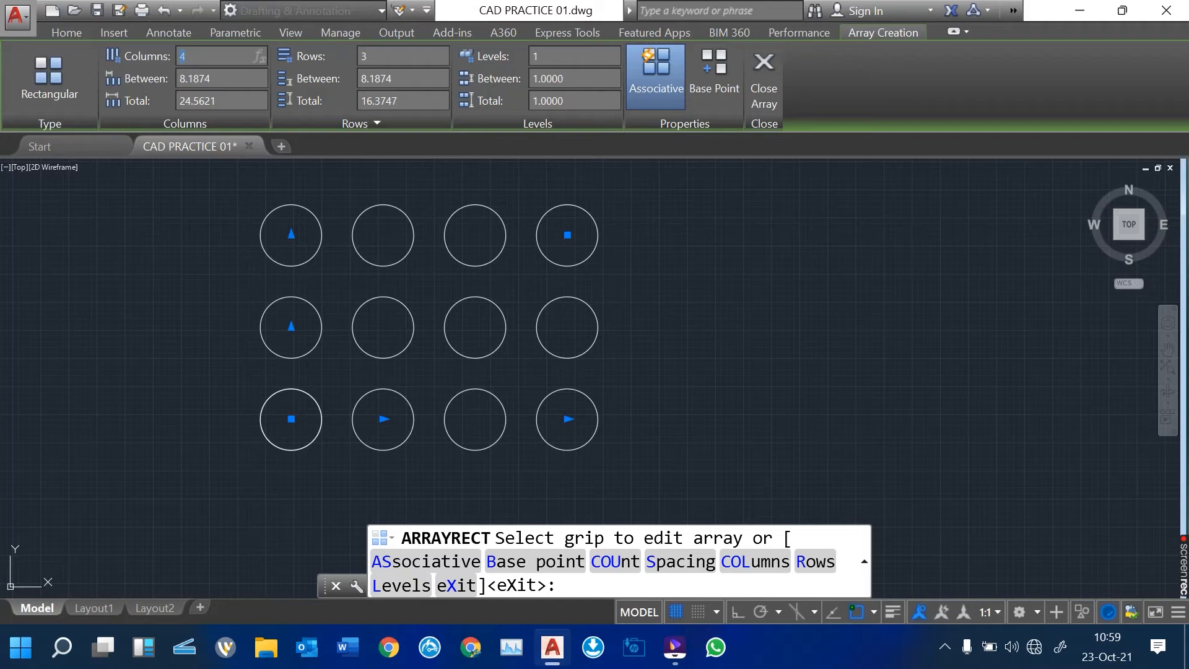
Step: Set the rectangular array of circles to 8 columns and 5 rows
type("8")
key("Return")
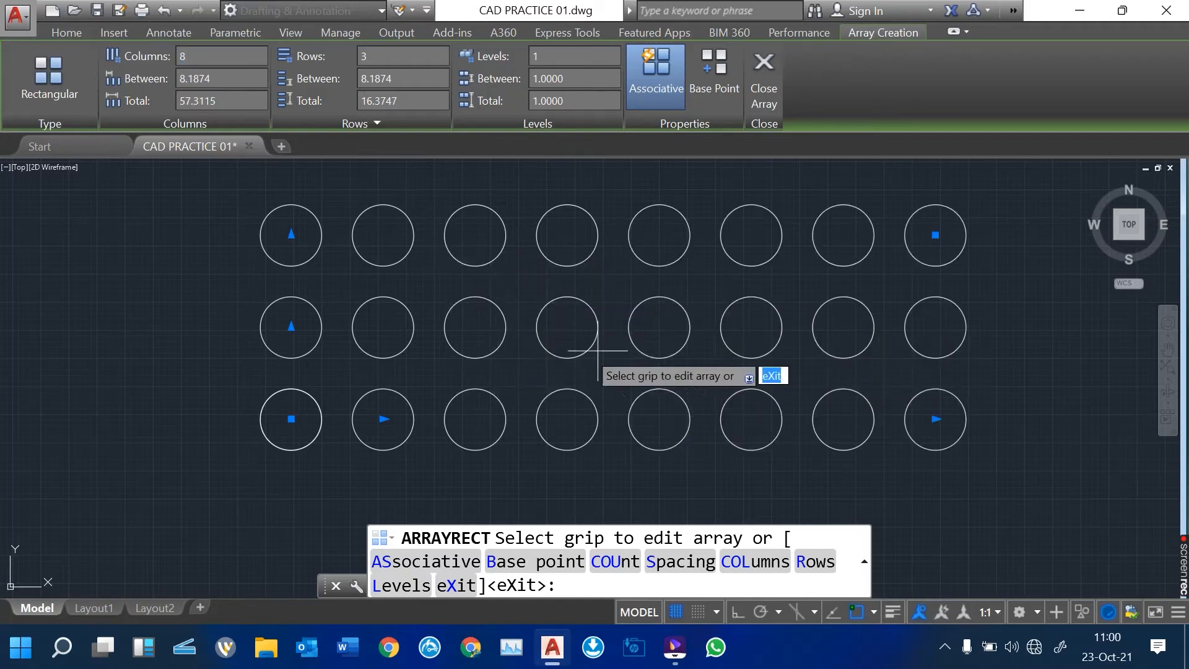
left_click(396, 56)
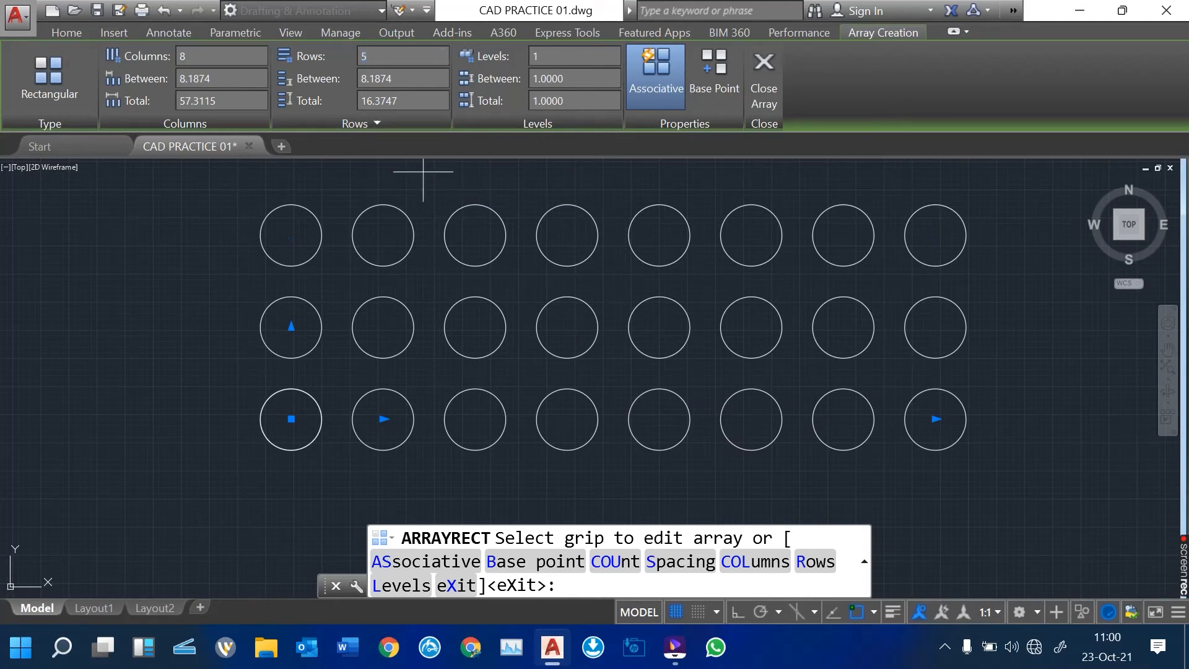
key("Return")
scroll(319, 410, "down", 2)
middle_click_drag(564, 268, 382, 357)
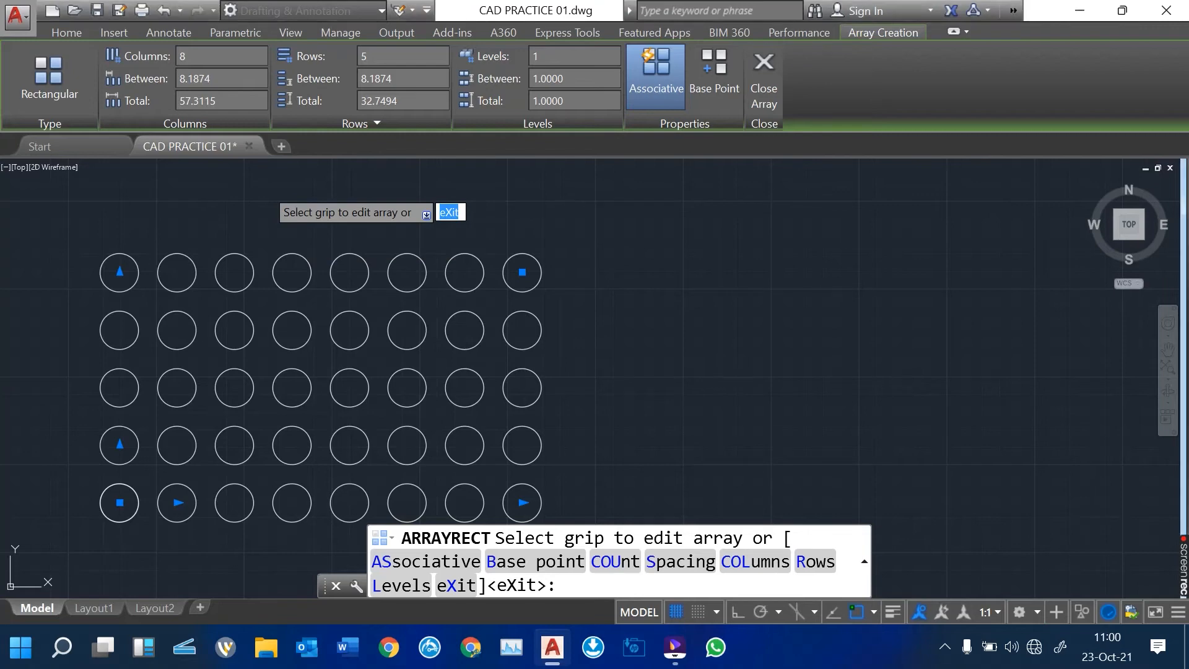
Step: Set the array's column spacing to 10 and its row spacing to 8, and finish the array
type("10")
key("Return")
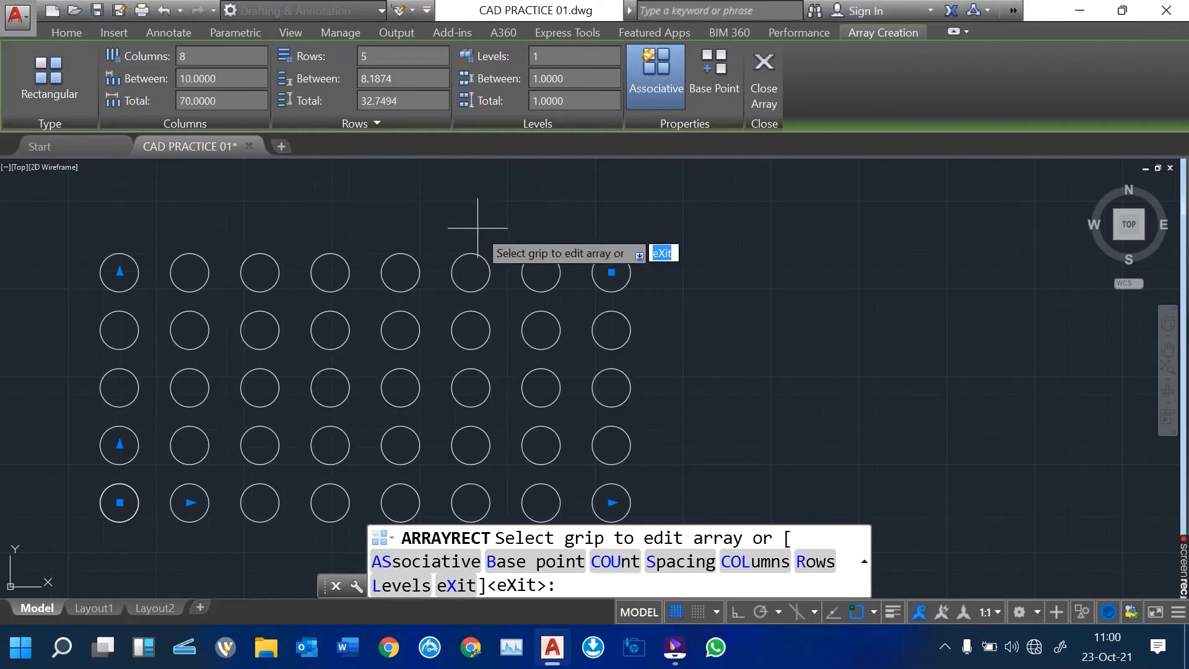
left_click(387, 78)
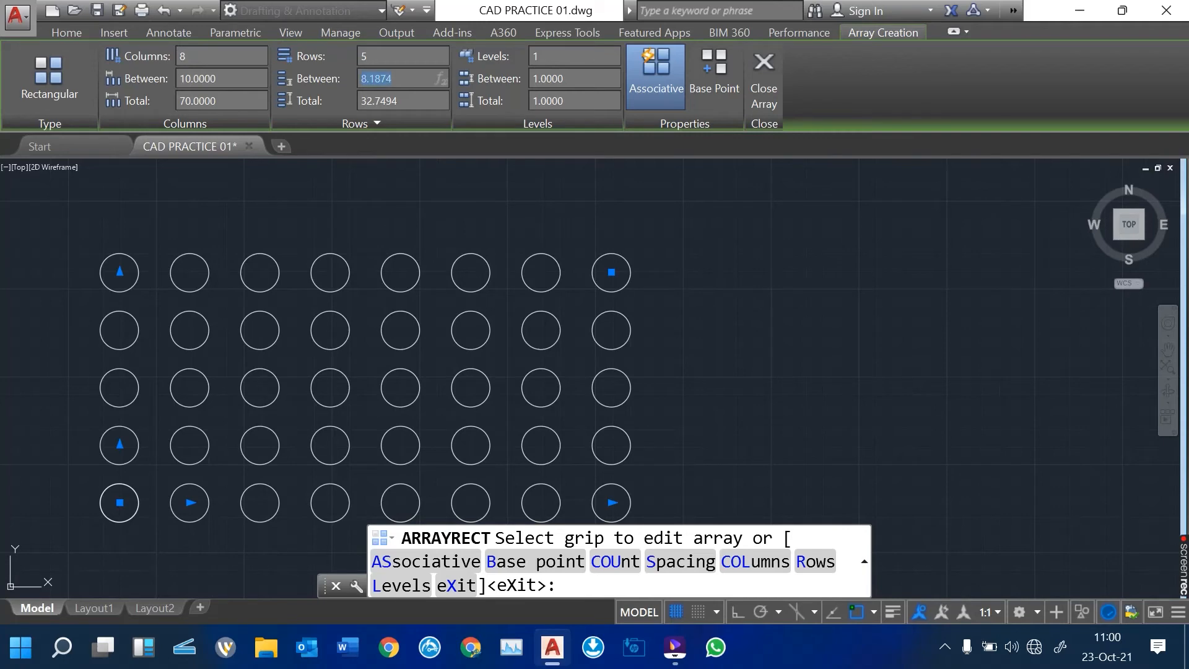
type("8")
key("Return")
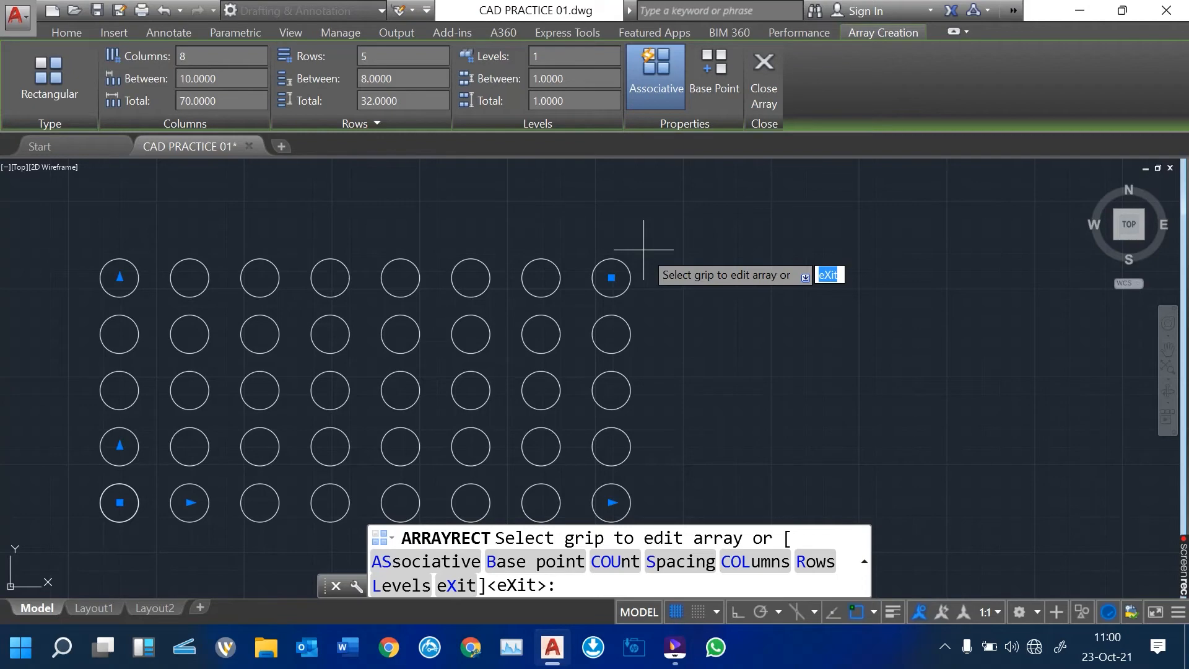
key("Return")
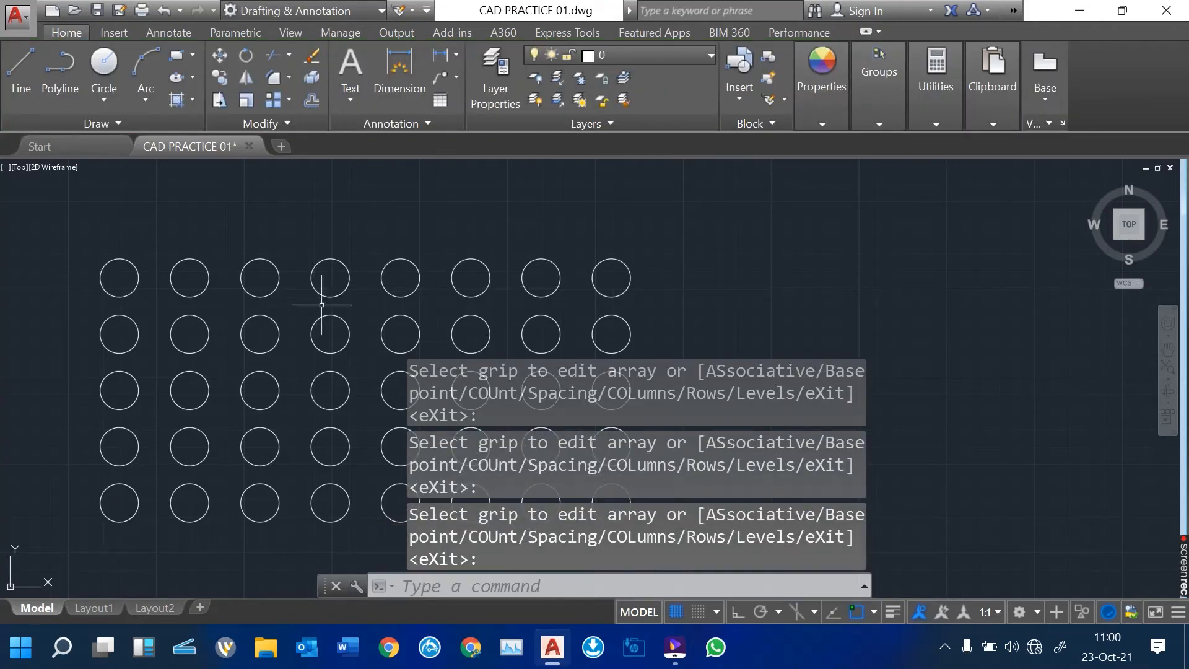
Step: Edit the finished rectangular array of circles to have 6 columns, and deselect it
middle_click_drag(332, 315, 252, 267)
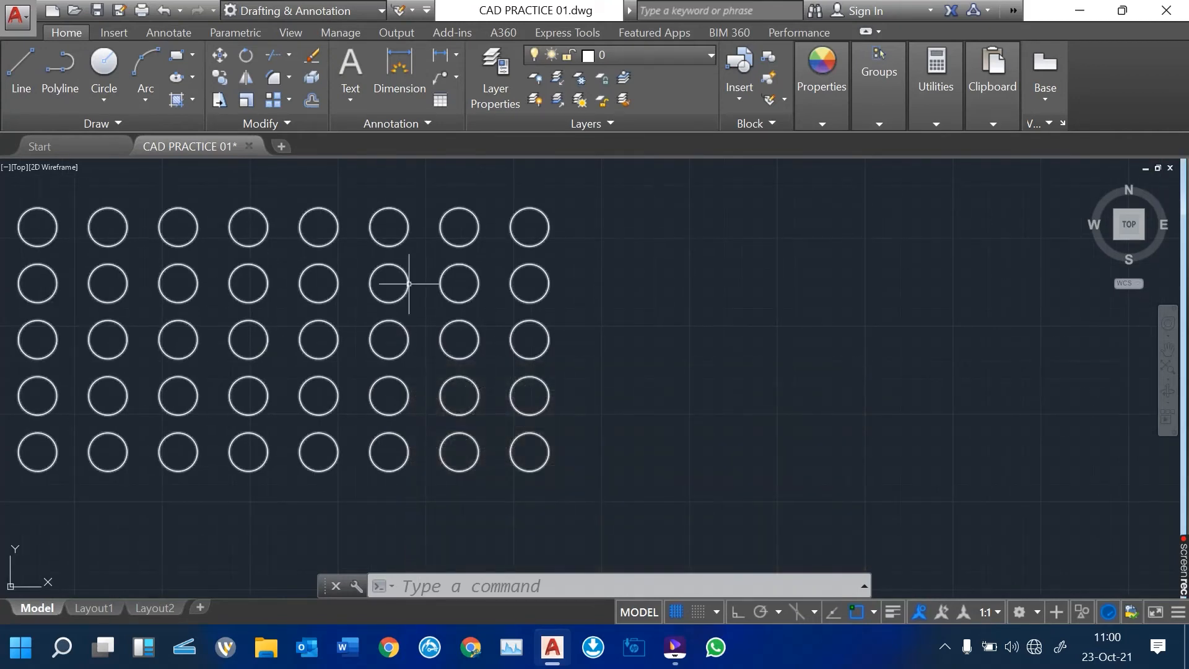
middle_click_drag(369, 294, 488, 317)
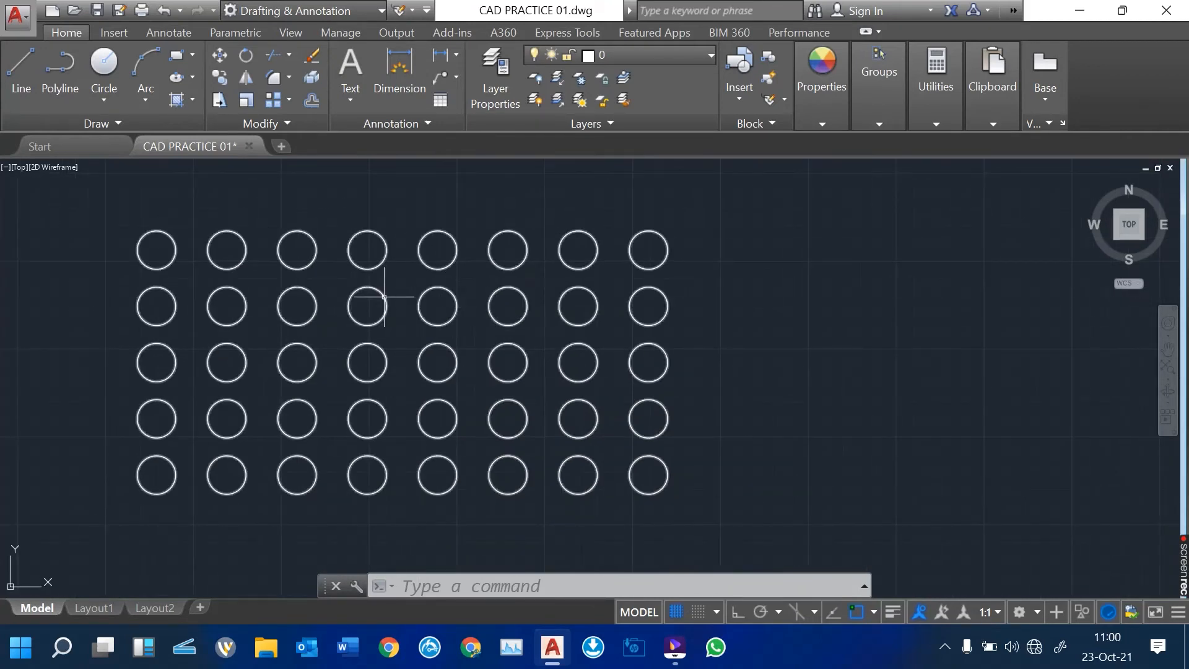
left_click(384, 297)
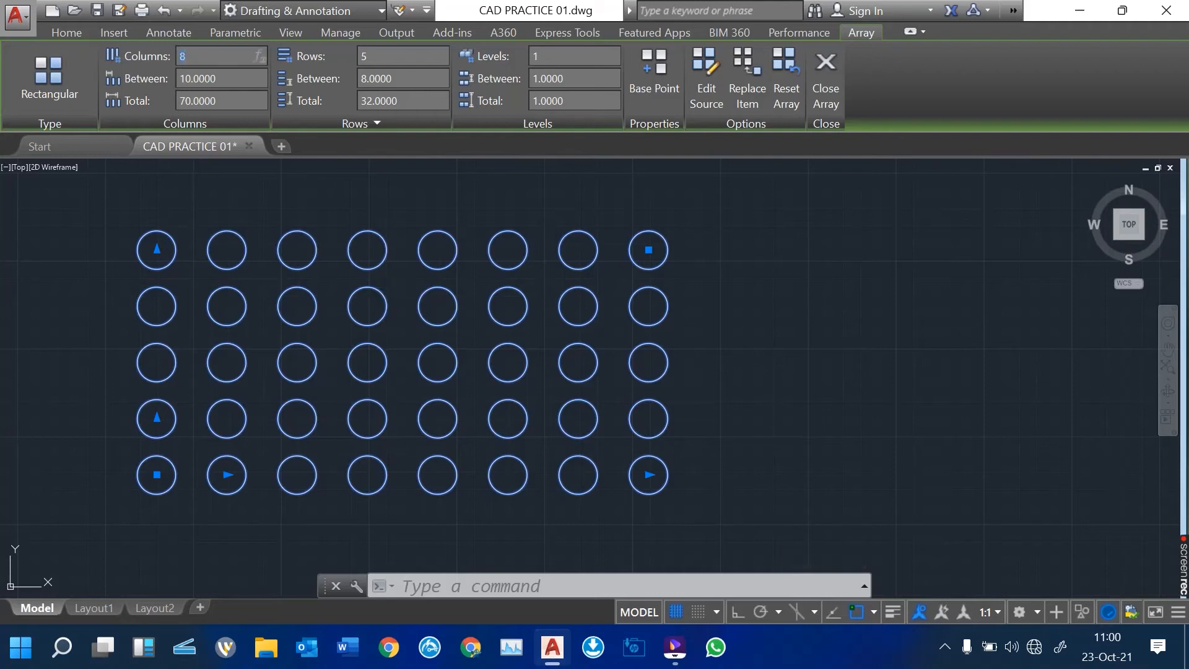
key("Return")
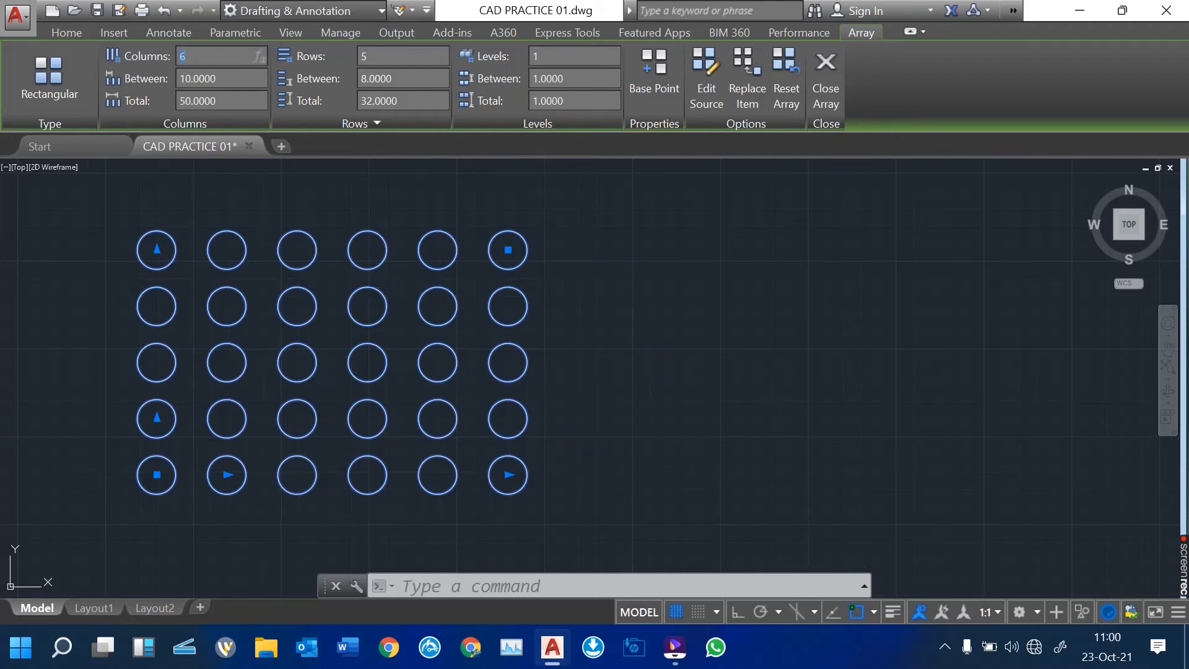
left_click(611, 271)
left_click(611, 297)
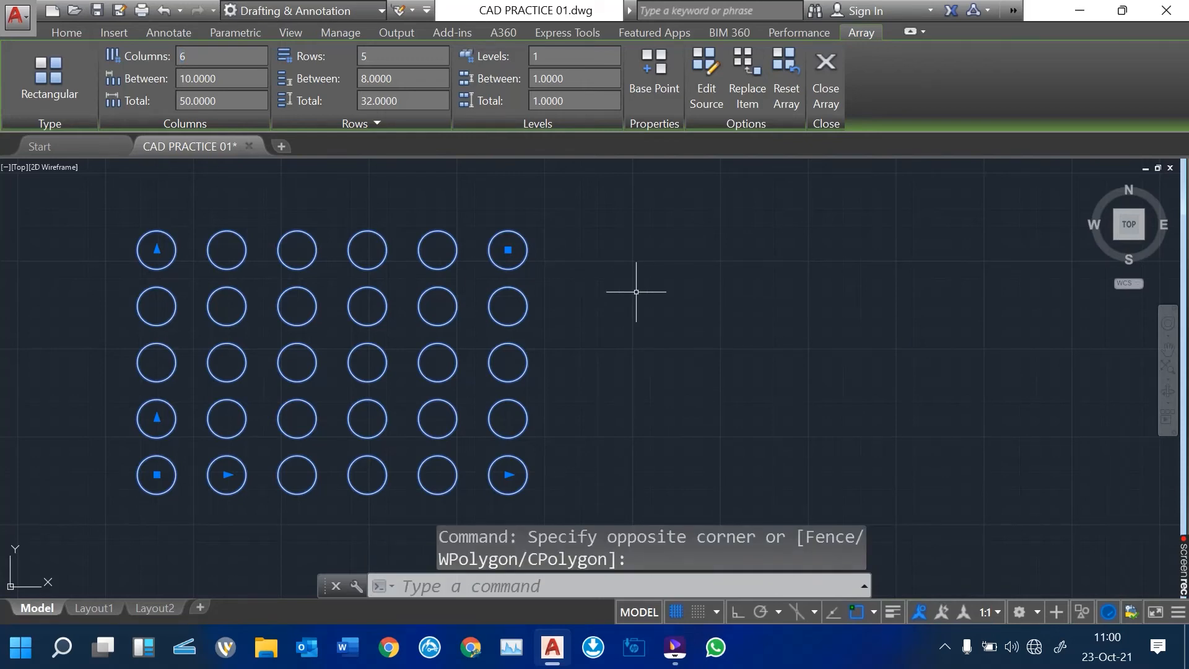
key("Escape")
Step: Draw a large circle in the empty space to the right of the rectangular array
middle_click_drag(650, 268, 117, 305)
scroll(326, 284, "down", 2)
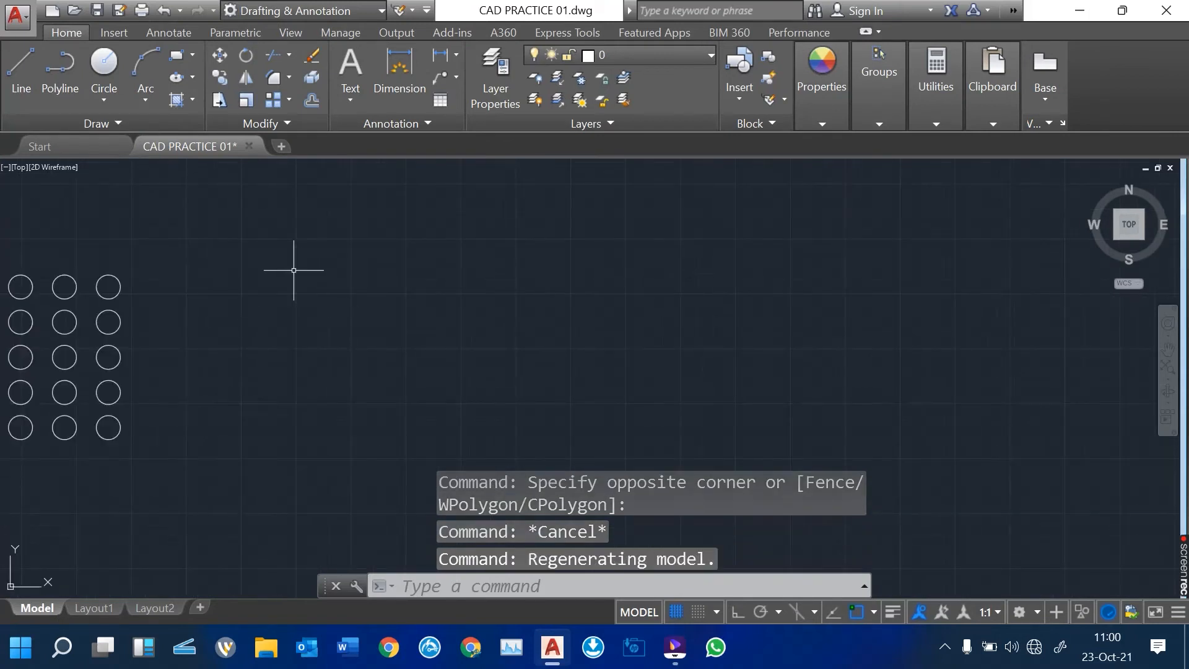
scroll(294, 271, "up", 4)
left_click(289, 100)
left_click(232, 169)
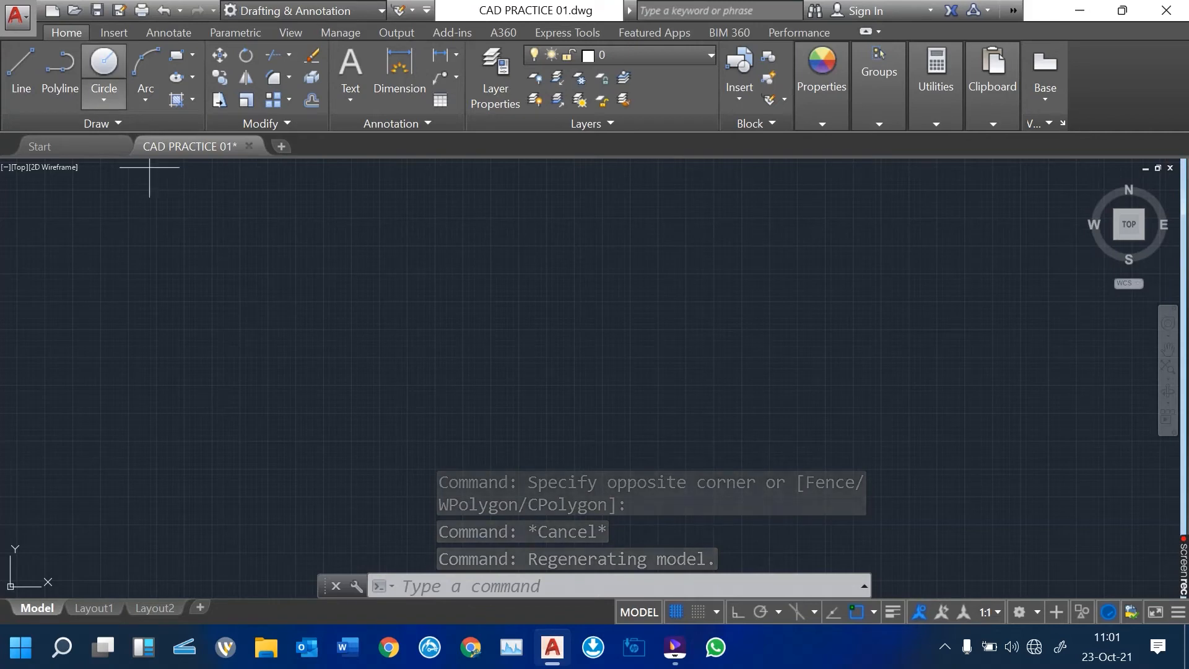
left_click(105, 65)
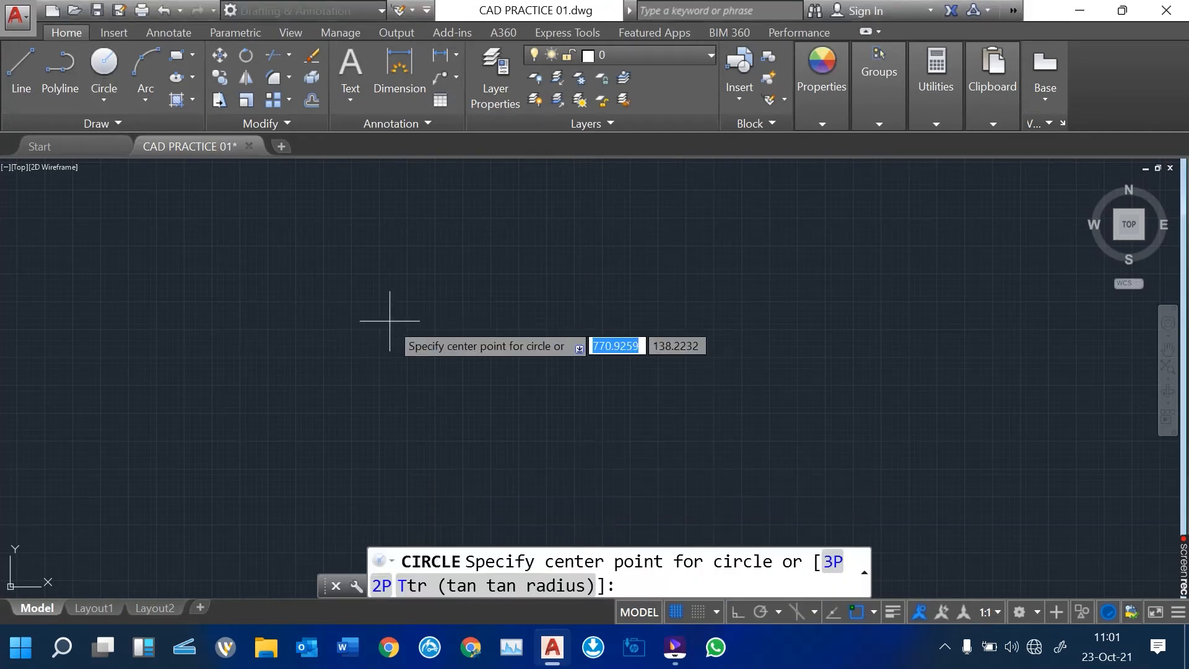
left_click(430, 391)
left_click(267, 434)
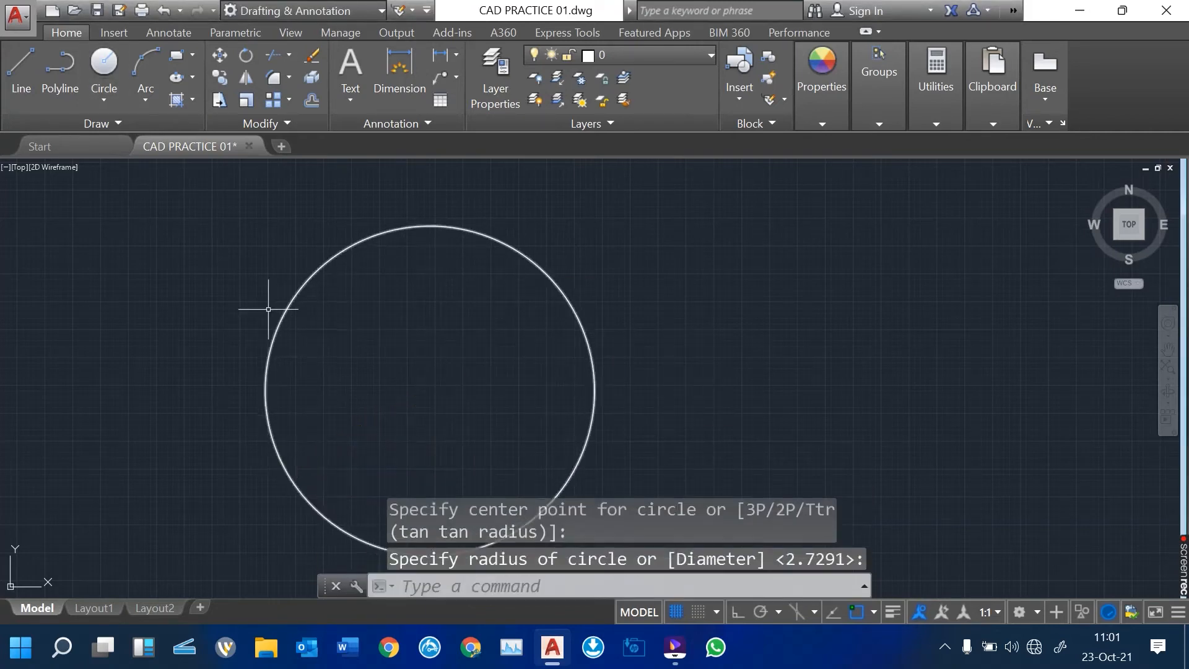
Step: Draw a small circle resting on the outside of the large circle near its top
key("Return")
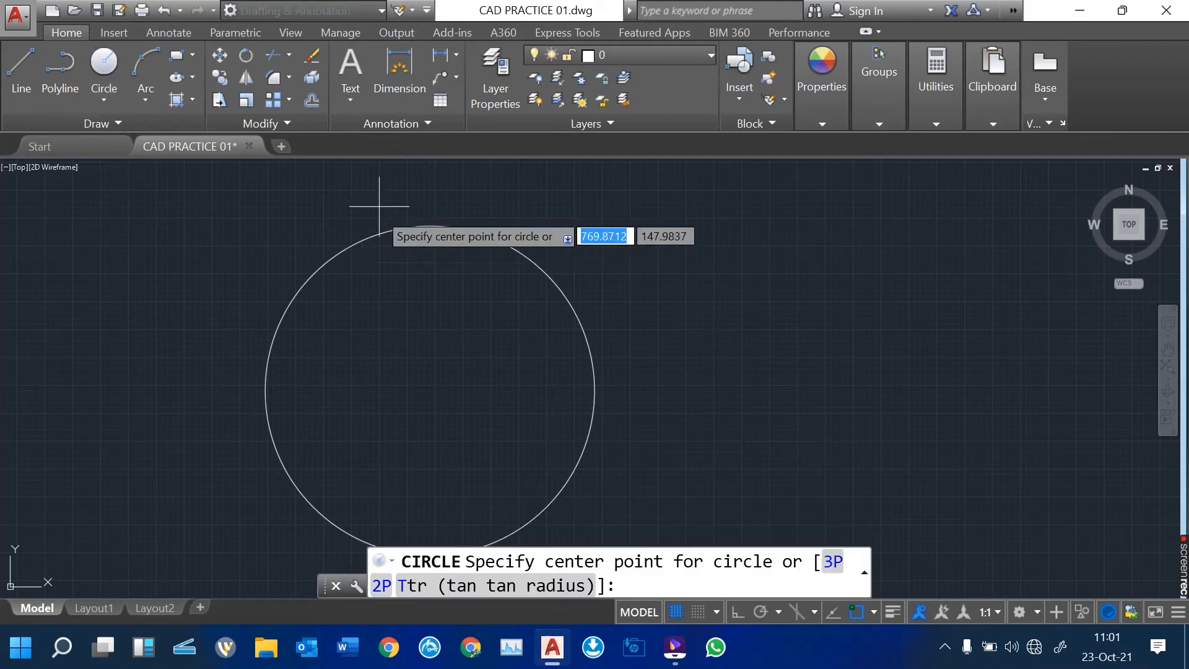
left_click(443, 205)
left_click(441, 226)
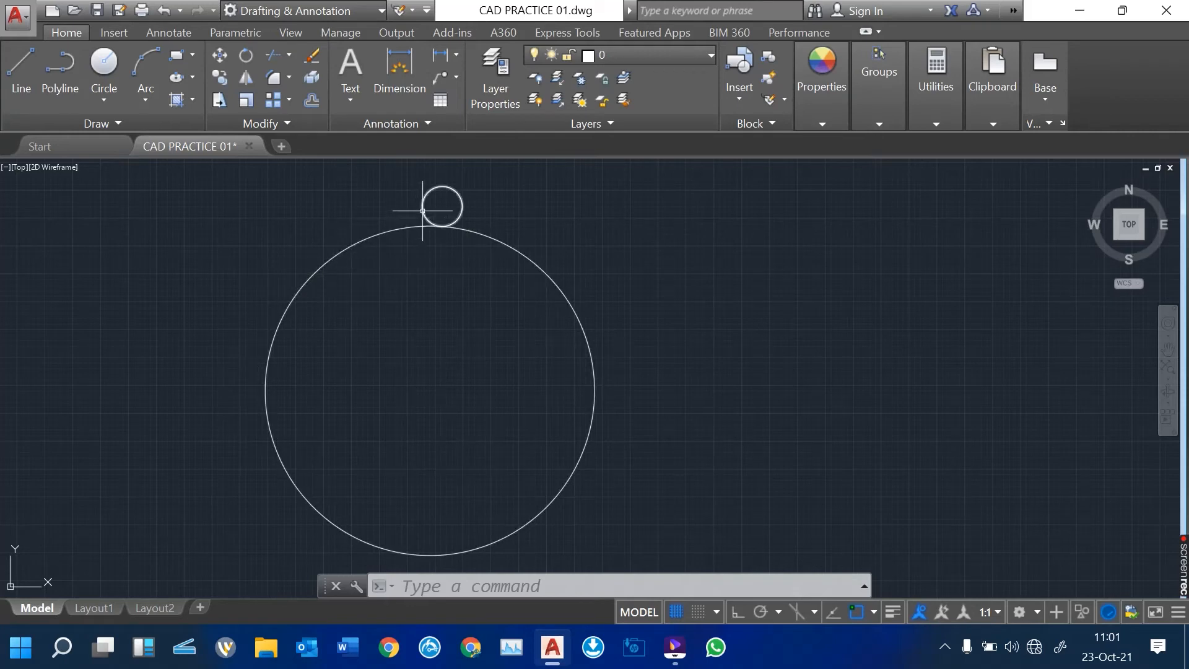
Step: Create a polar array of the small circle around the centre of the large circle
mouse_move(423, 211)
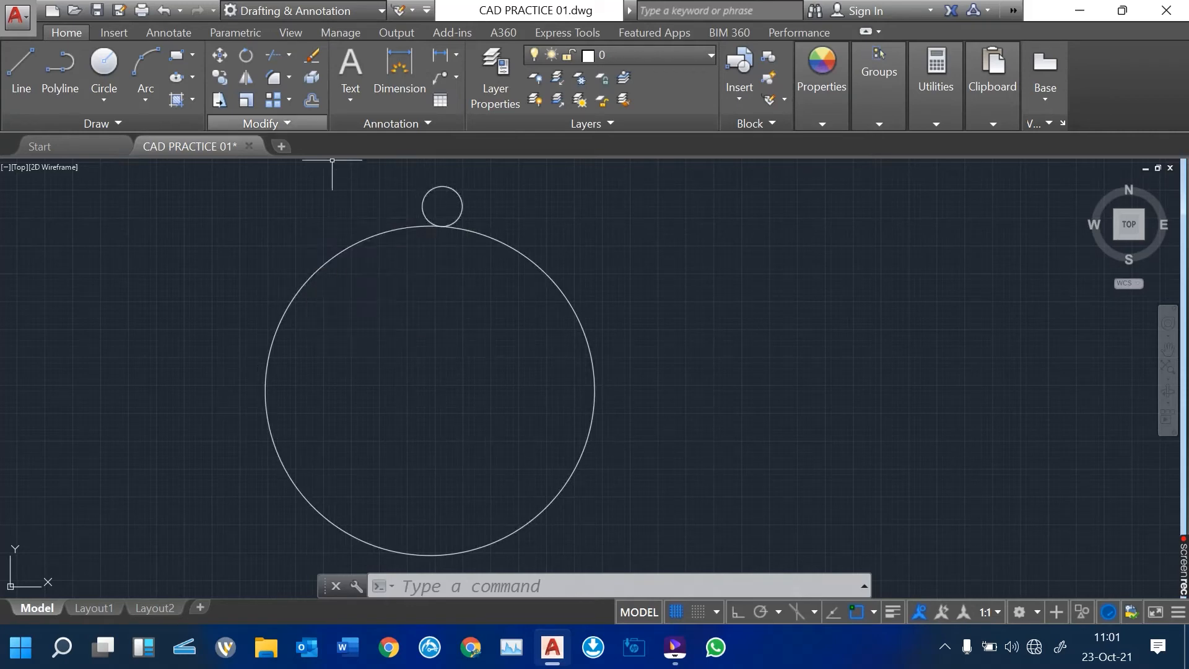
left_click(289, 99)
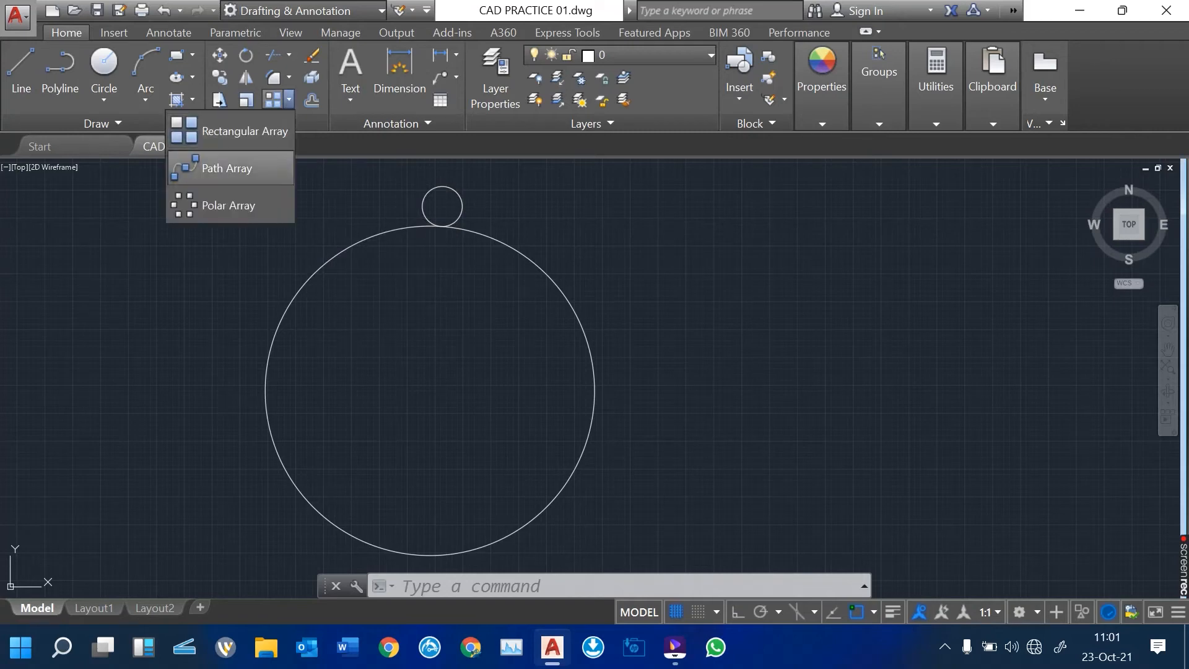
left_click(226, 205)
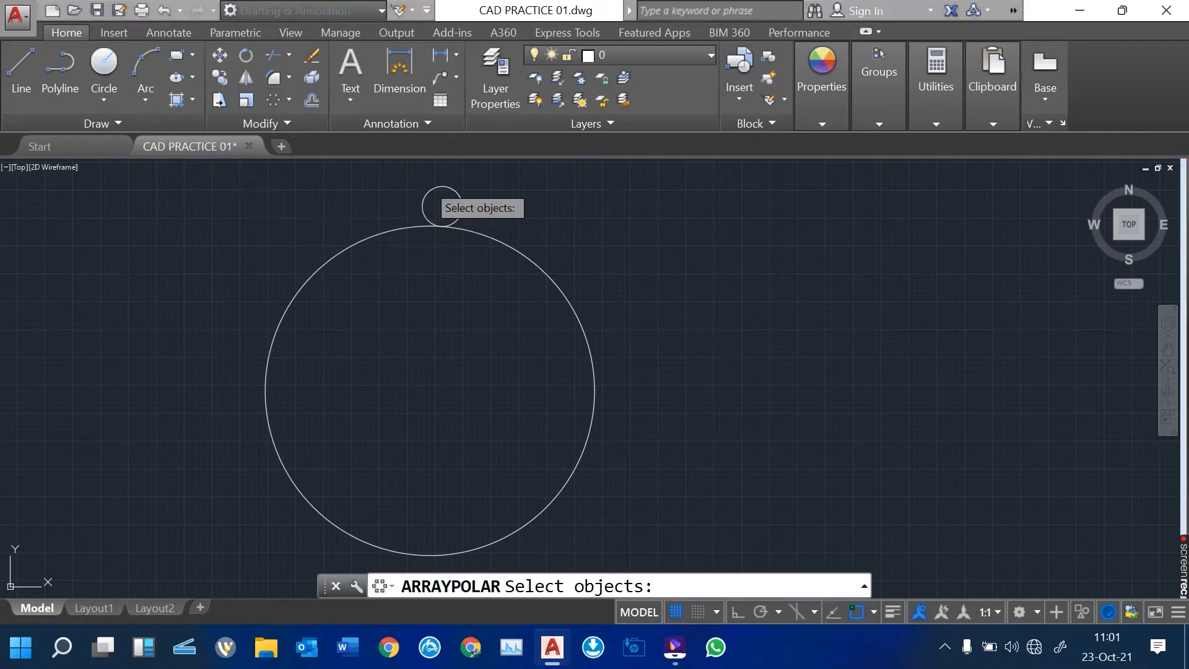
left_click(425, 195)
key("Return")
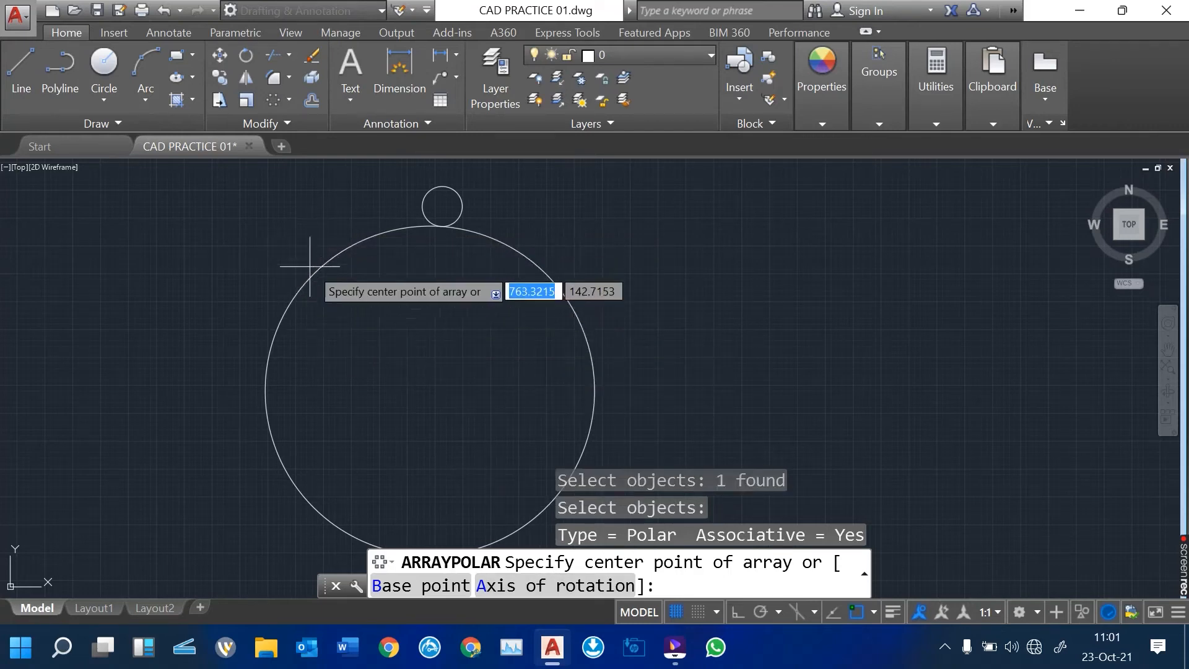
left_click(430, 390)
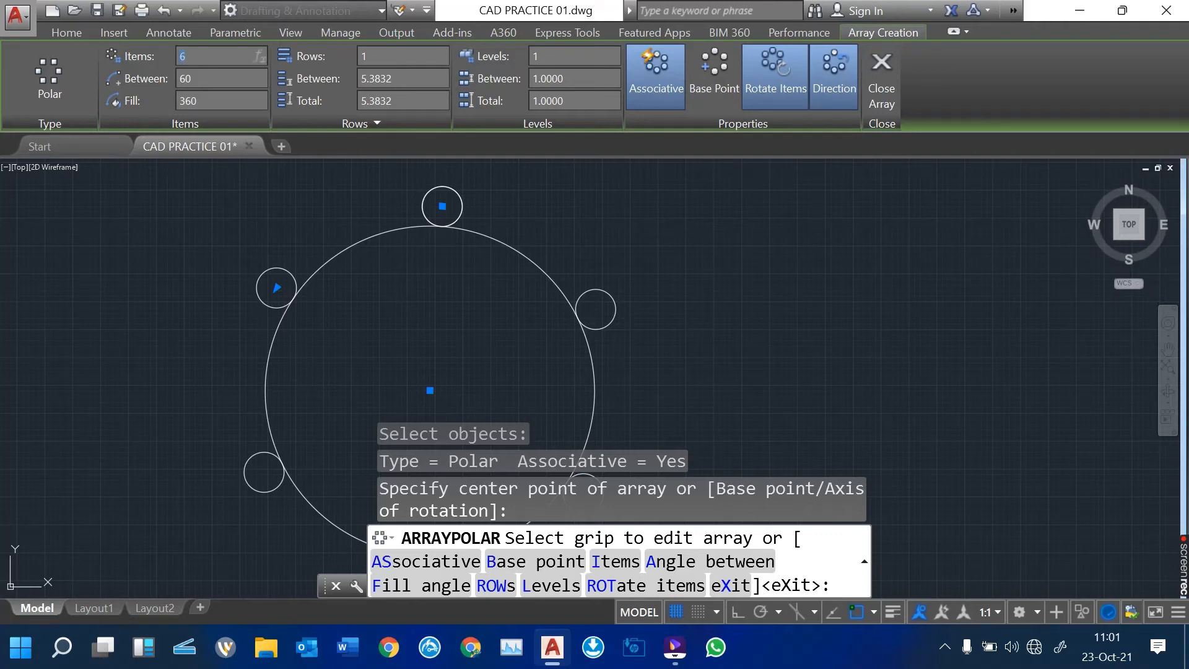
Step: Set the polar array around the large circle to 20 items
key("Return")
scroll(265, 254, "down", 4)
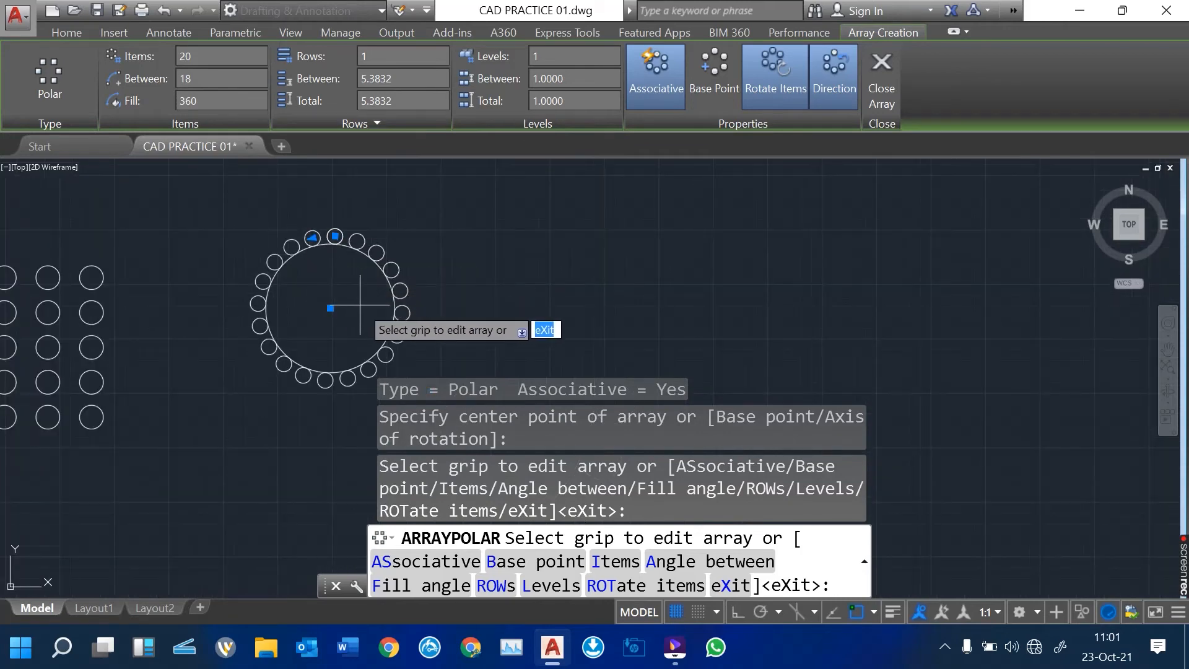
scroll(345, 258, "up", 4)
middle_click_drag(345, 257, 309, 329)
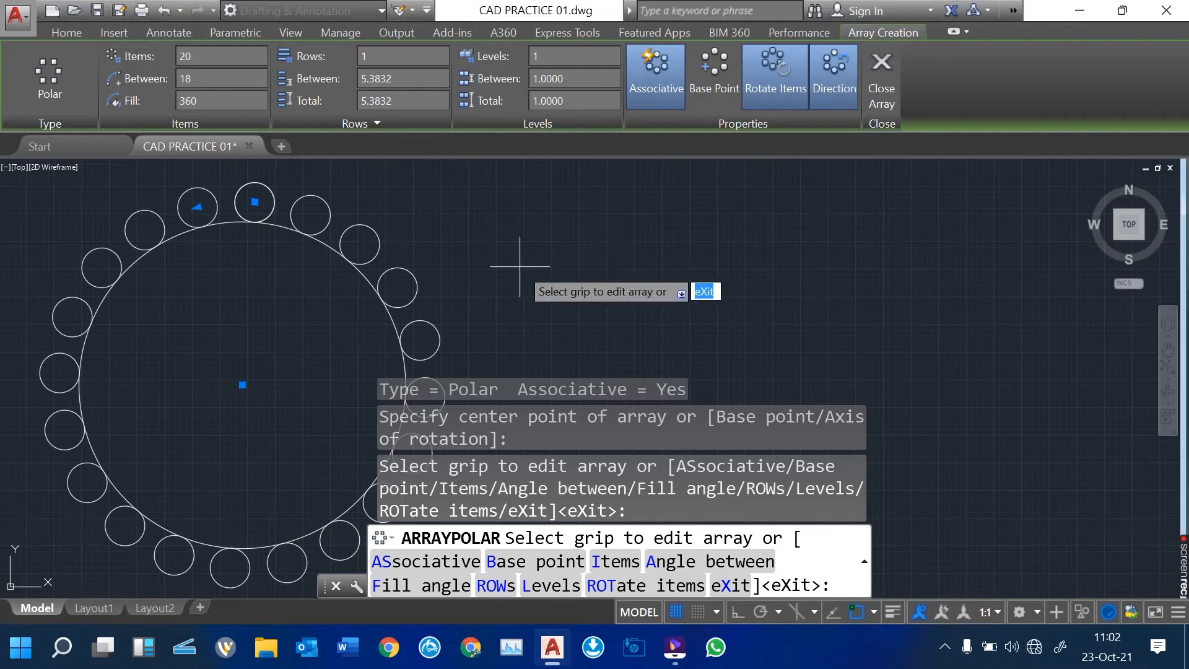
Step: Finish the polar array of small circles around the large circle
key("Return")
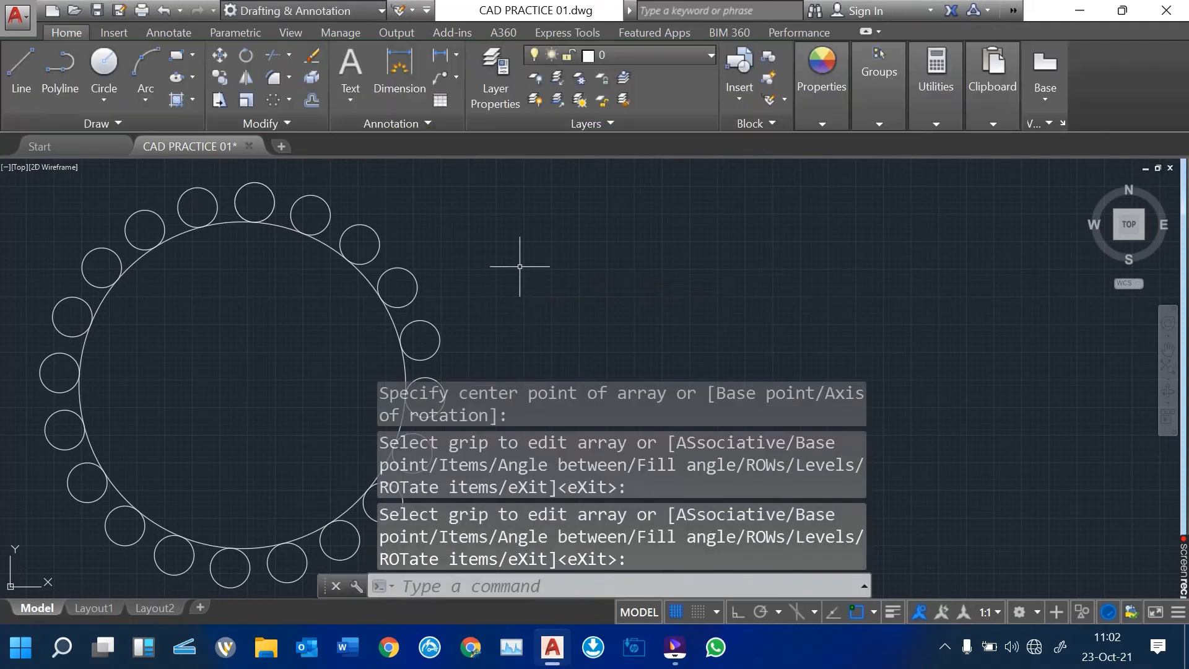
middle_click_drag(292, 288, 306, 289)
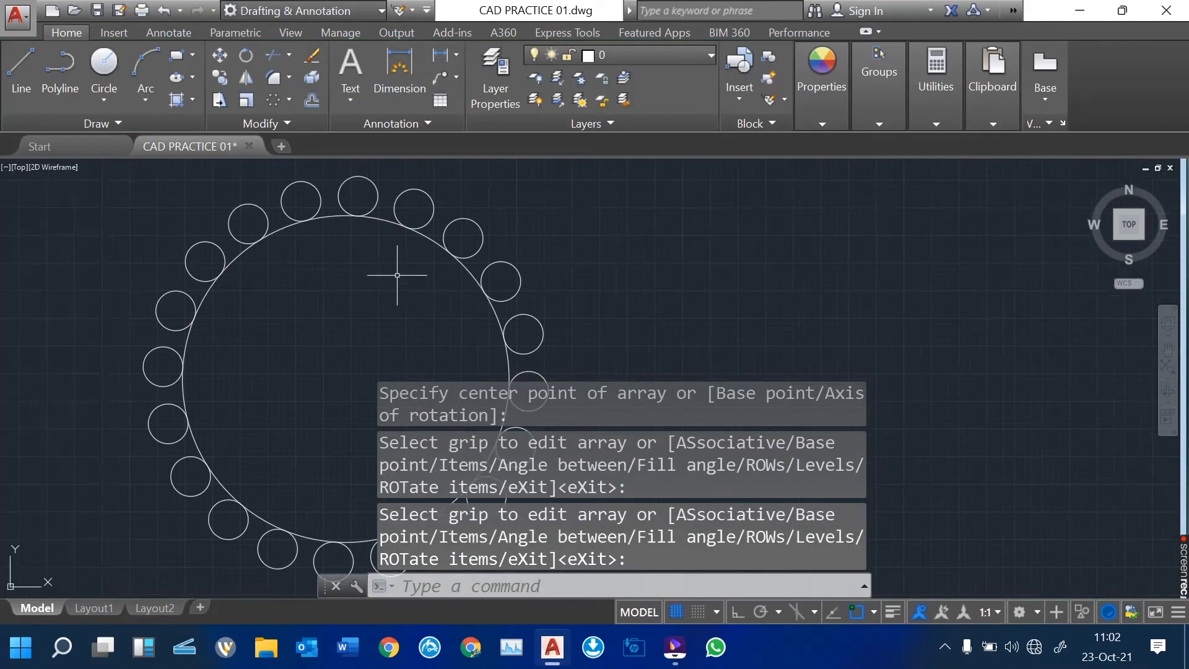
scroll(381, 268, "down", 3)
scroll(385, 271, "up", 2)
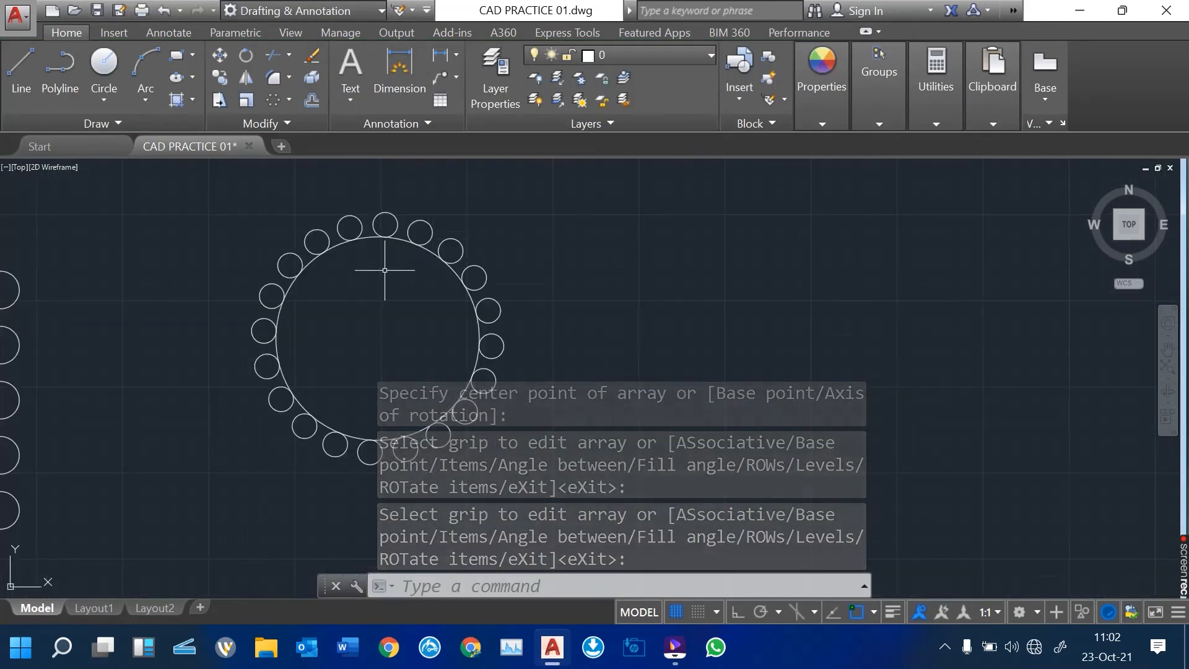
mouse_move(316, 292)
middle_mouse_down()
mouse_move(523, 265)
mouse_move(221, 319)
middle_mouse_up()
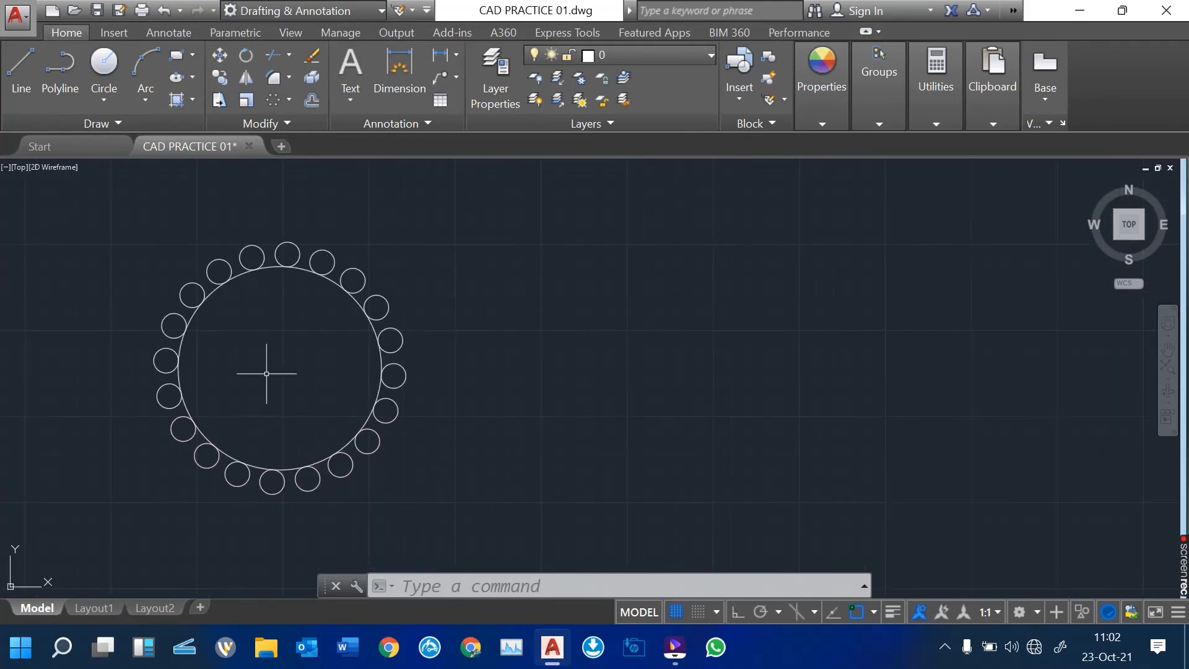
scroll(329, 356, "up", 4)
scroll(327, 351, "down", 3)
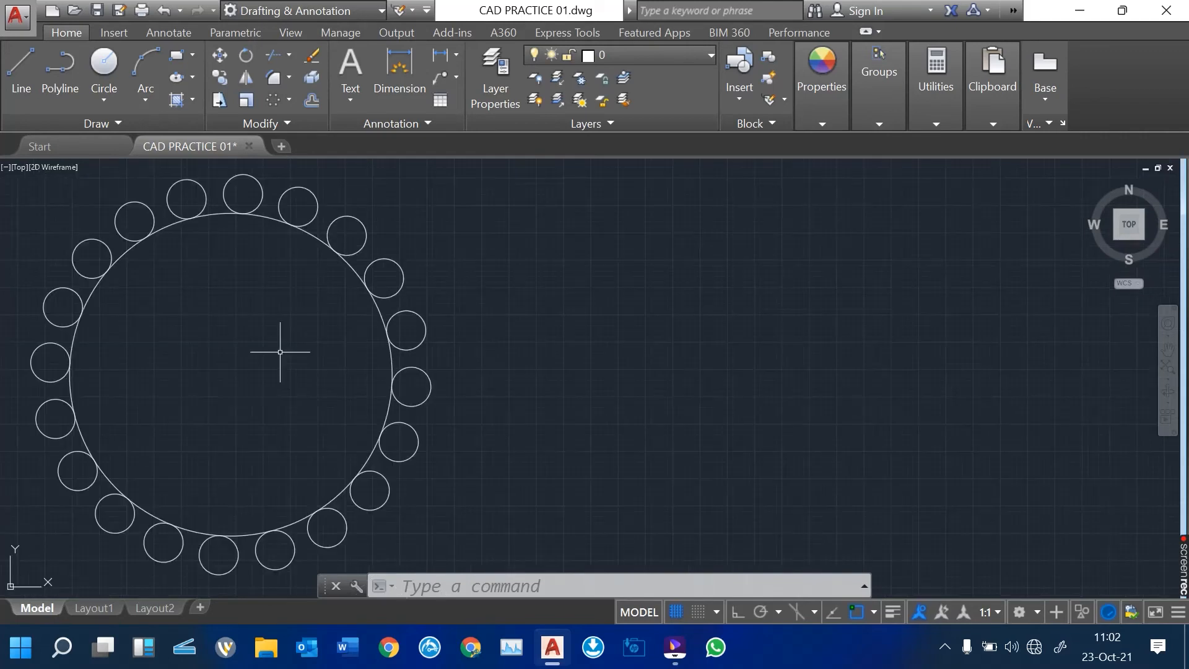
scroll(317, 310, "down", 2)
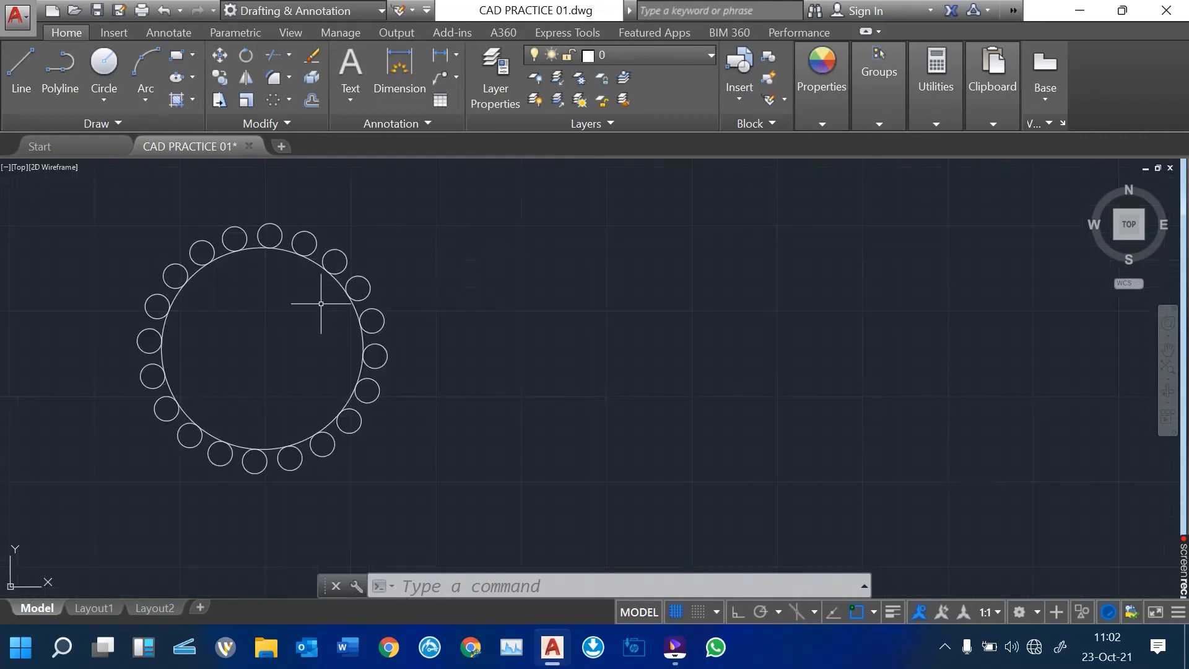
Step: Draw a long slanted line in the empty space beside the polar array, rising from lower left to upper right
mouse_move(231, 304)
middle_mouse_down()
mouse_move(604, 283)
mouse_move(132, 348)
middle_mouse_up()
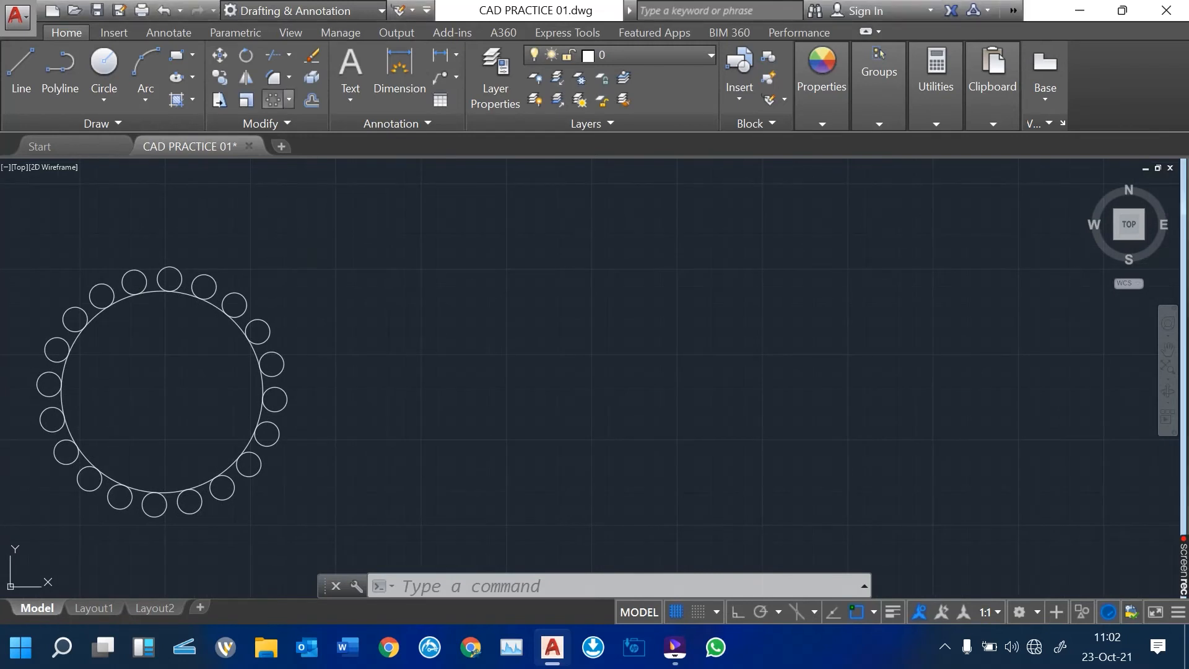
left_click(289, 99)
left_click(228, 205)
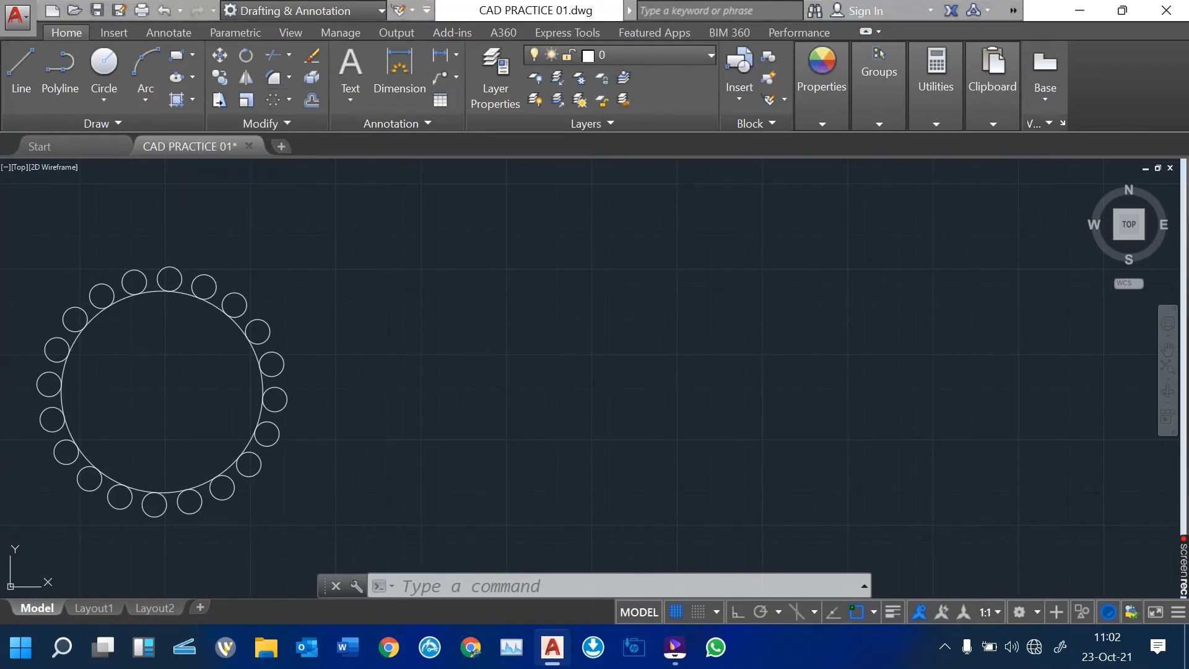
left_click(21, 71)
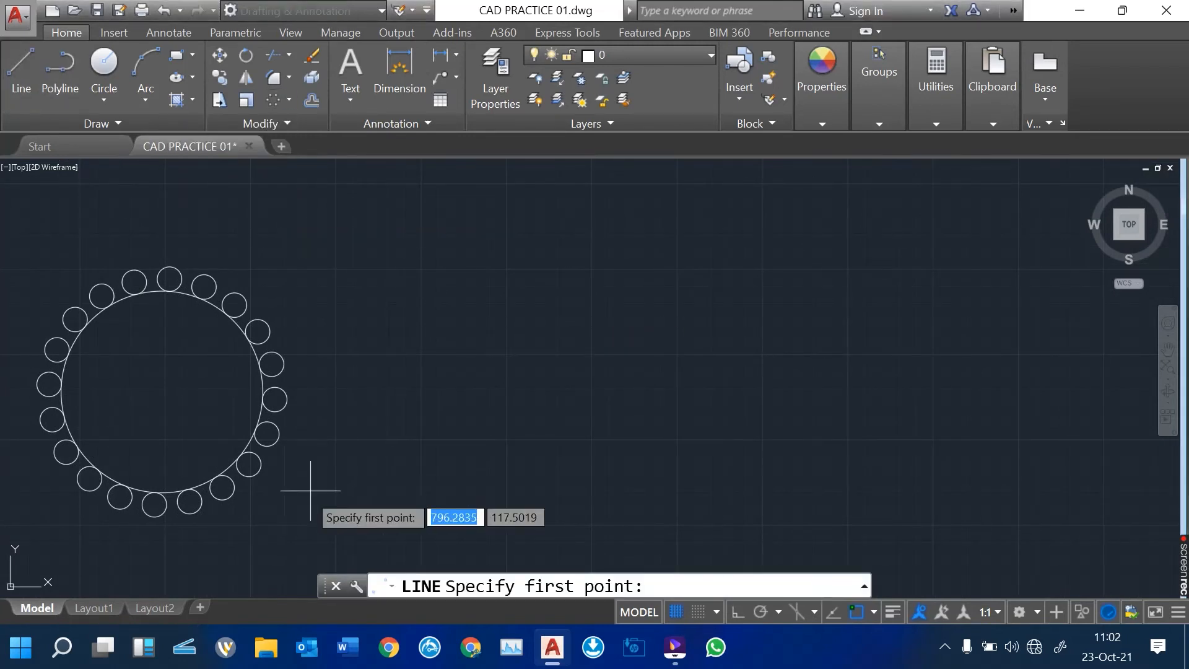
left_click(265, 539)
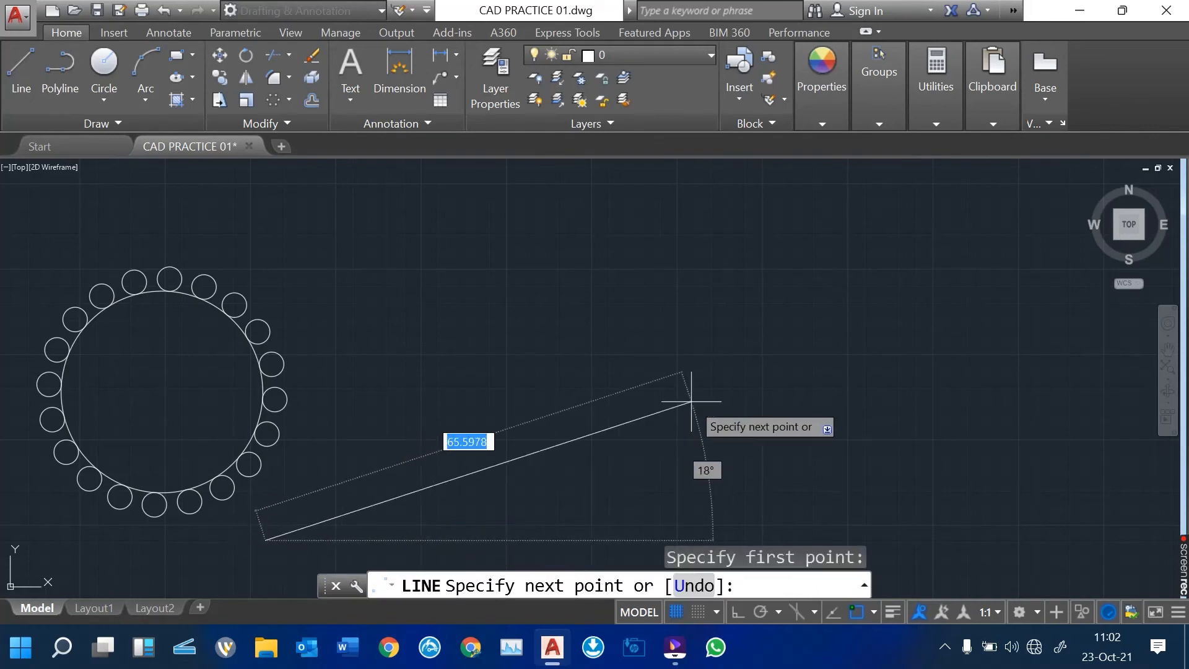
left_click(1004, 201)
key("Return")
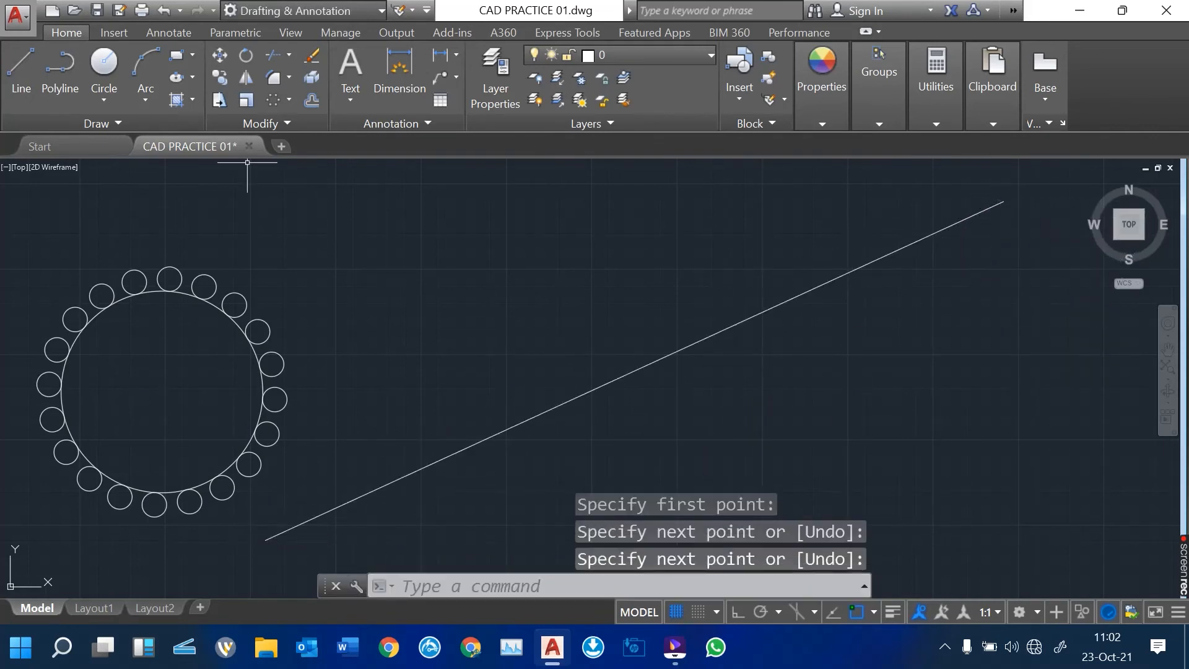
Step: Draw a small circle resting on top of the slanted line at its lower end
left_click(105, 65)
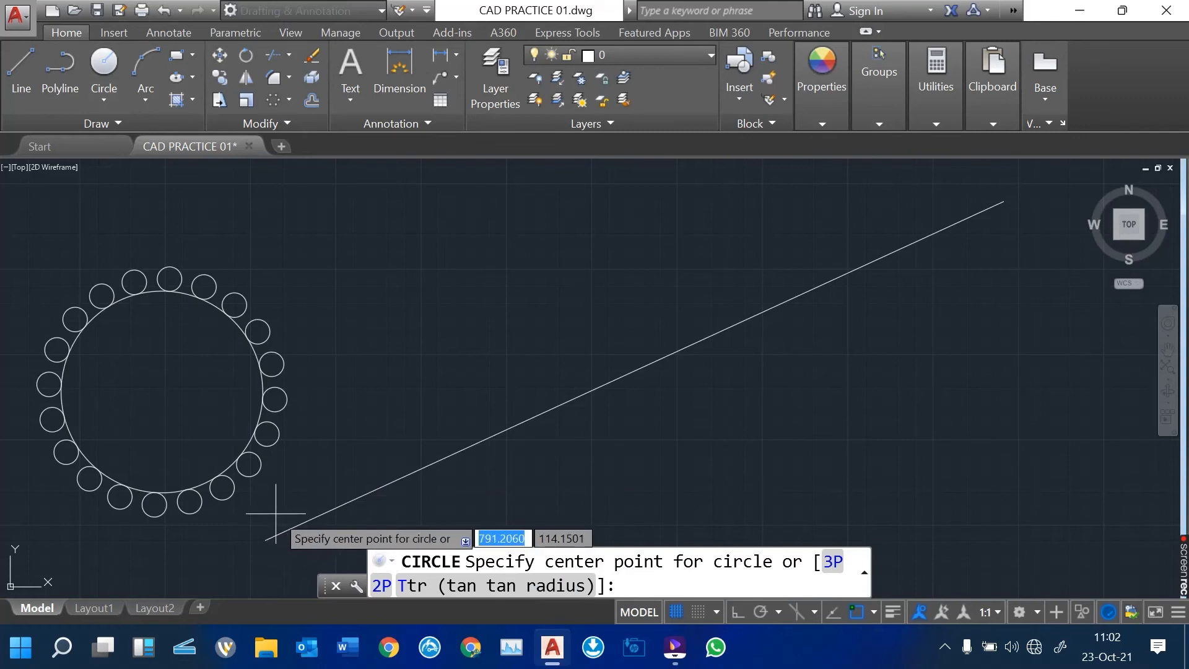
left_click(273, 518)
left_click(283, 534)
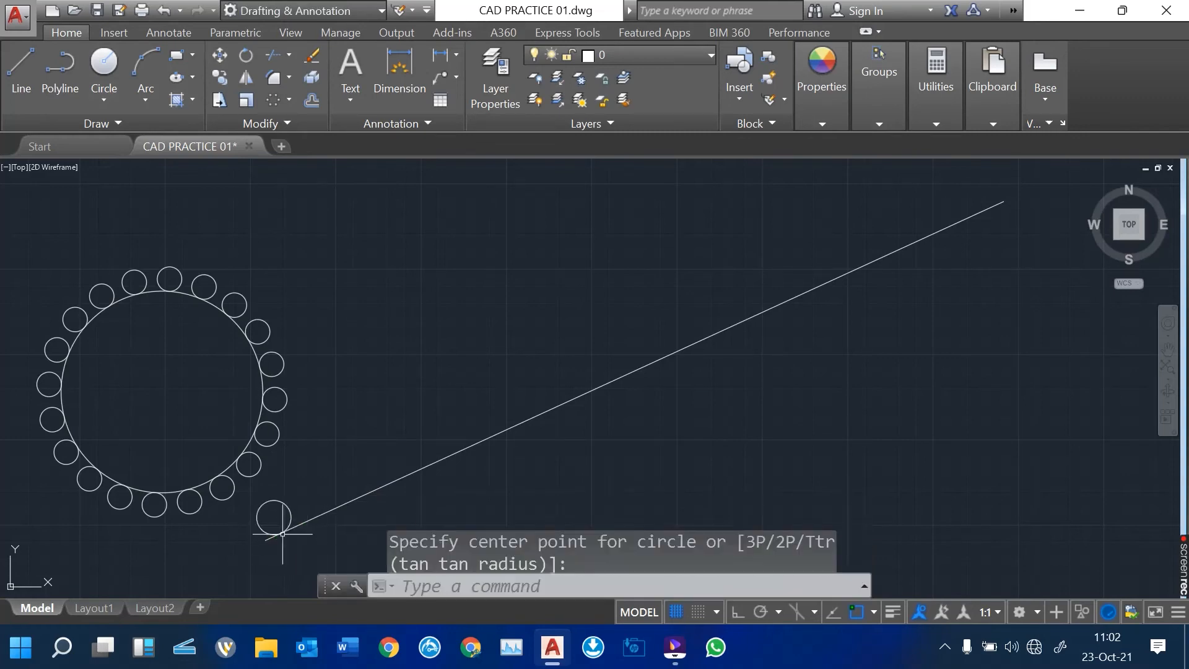
middle_click_drag(363, 522, 270, 491)
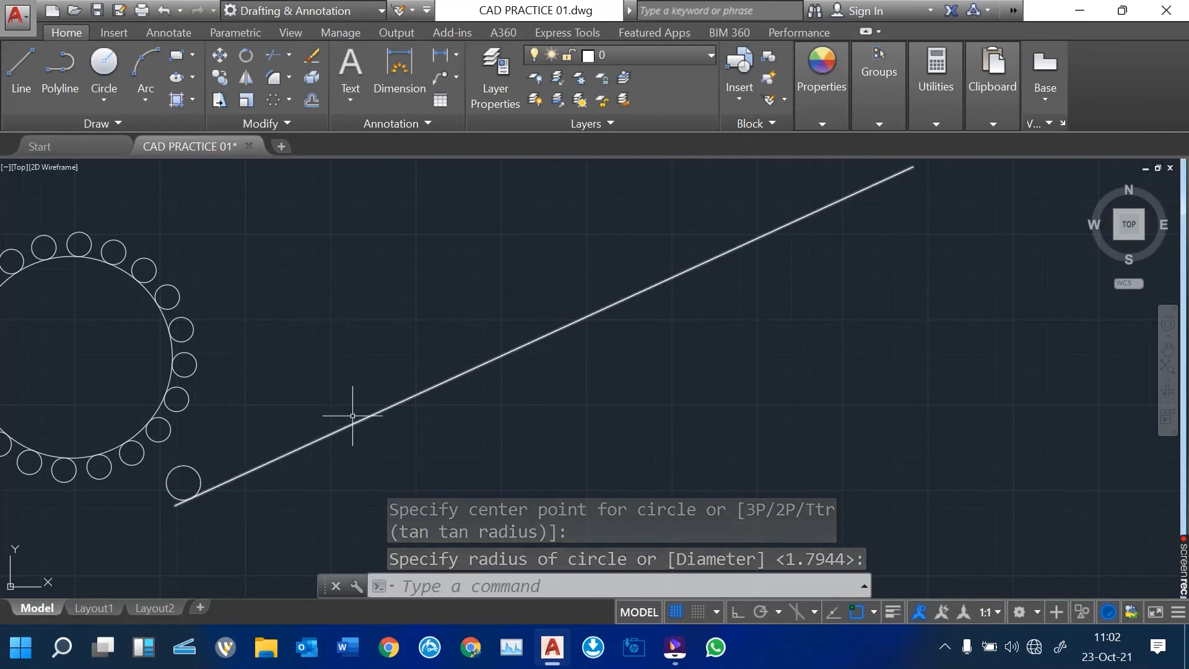
left_click(288, 99)
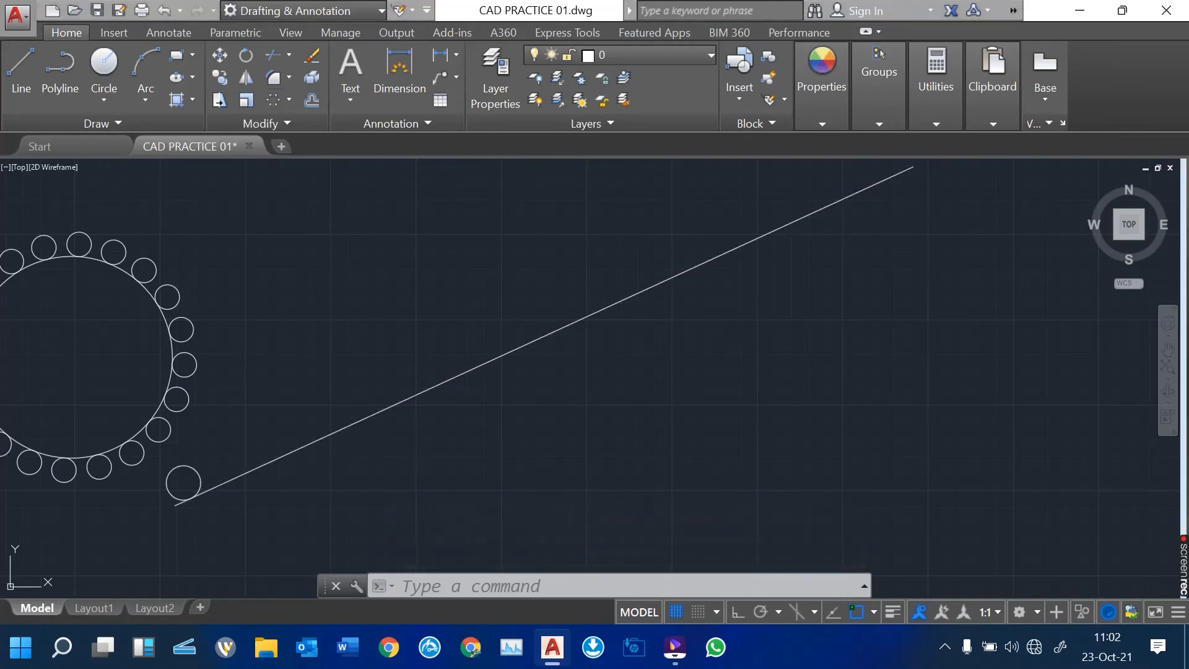
left_click(288, 99)
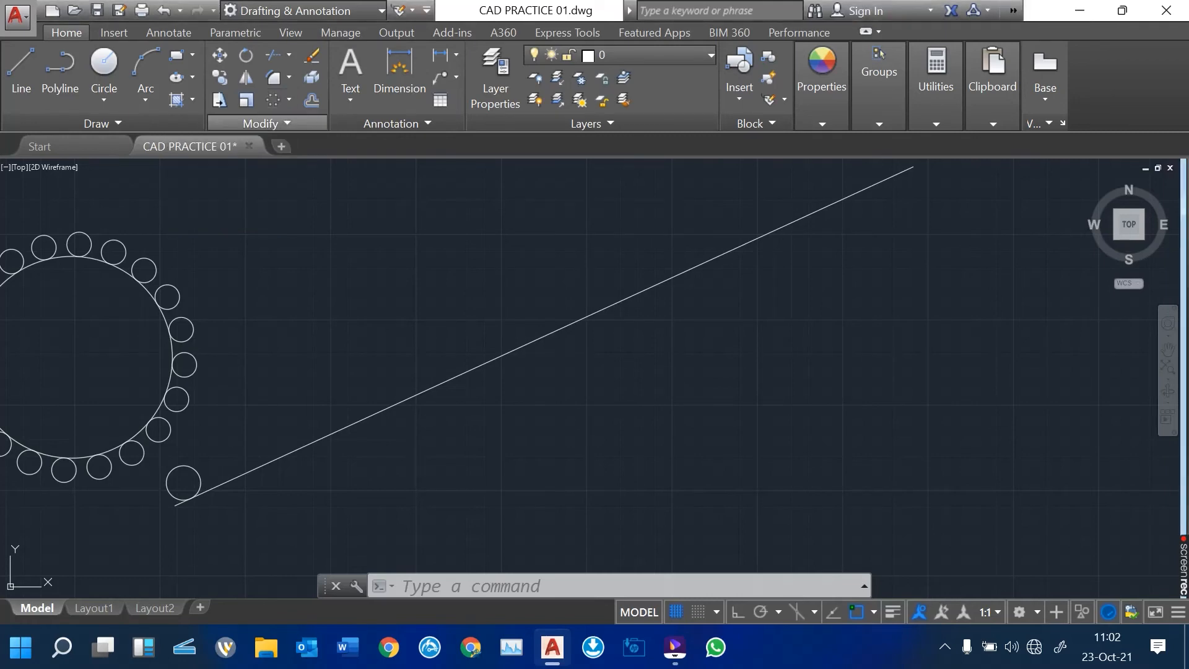
left_click(289, 99)
left_click(228, 169)
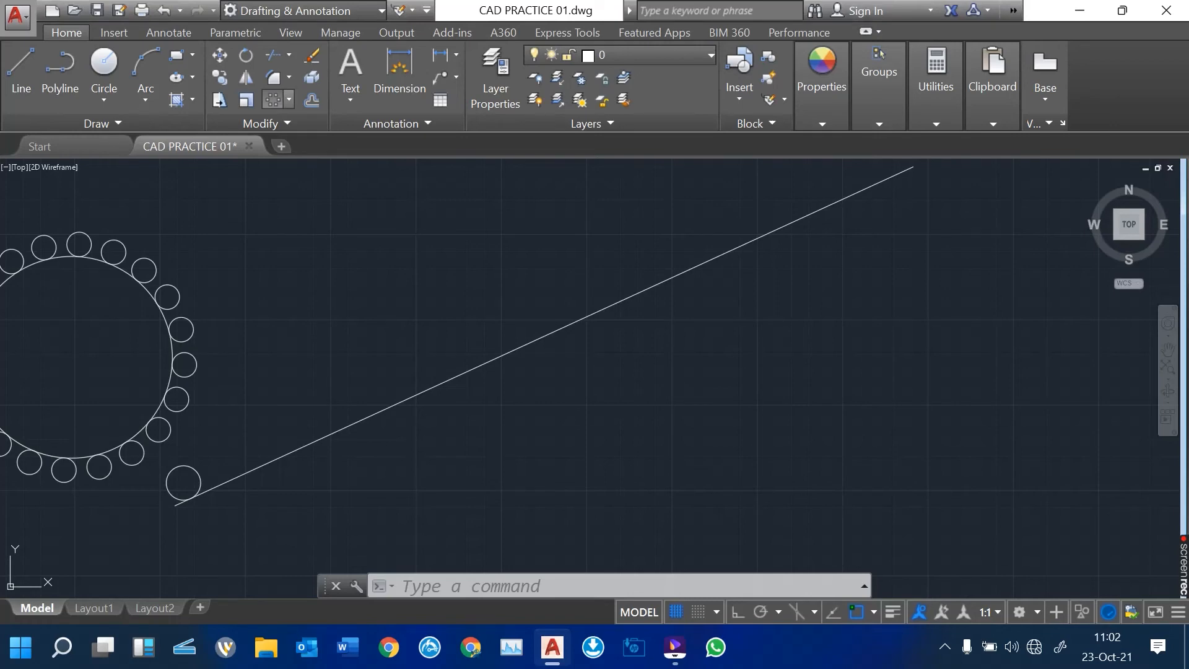
left_click(289, 100)
left_click(228, 168)
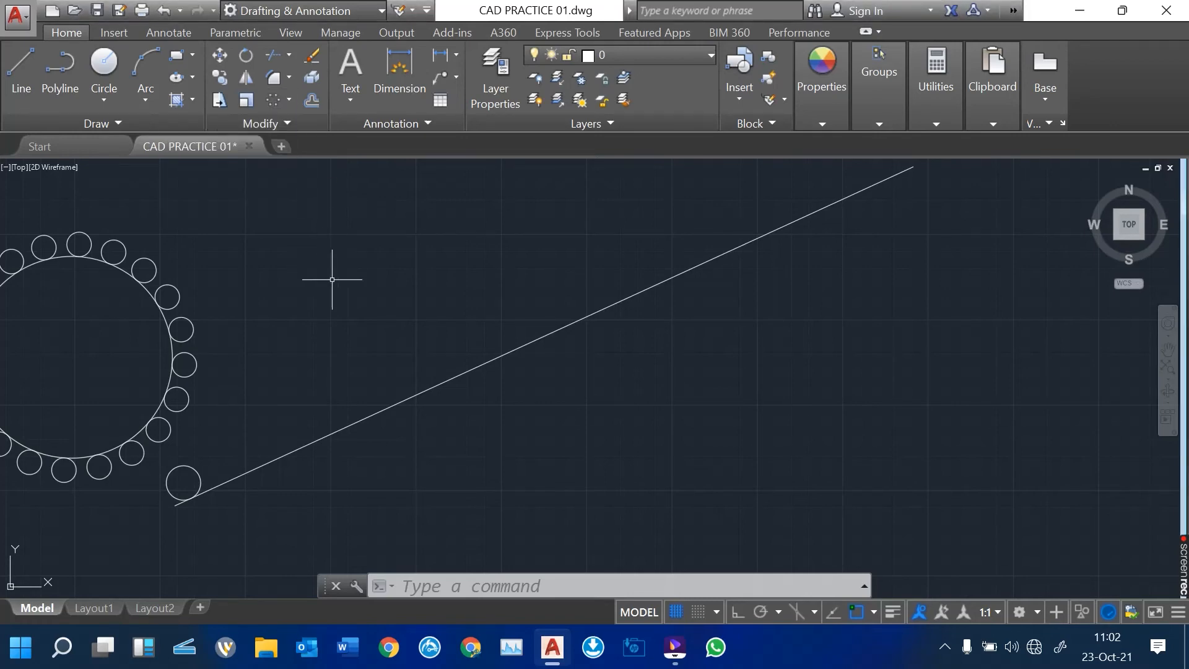
Step: Create a path array of the small circle along the slanted line with ARRAYPATH
type("path")
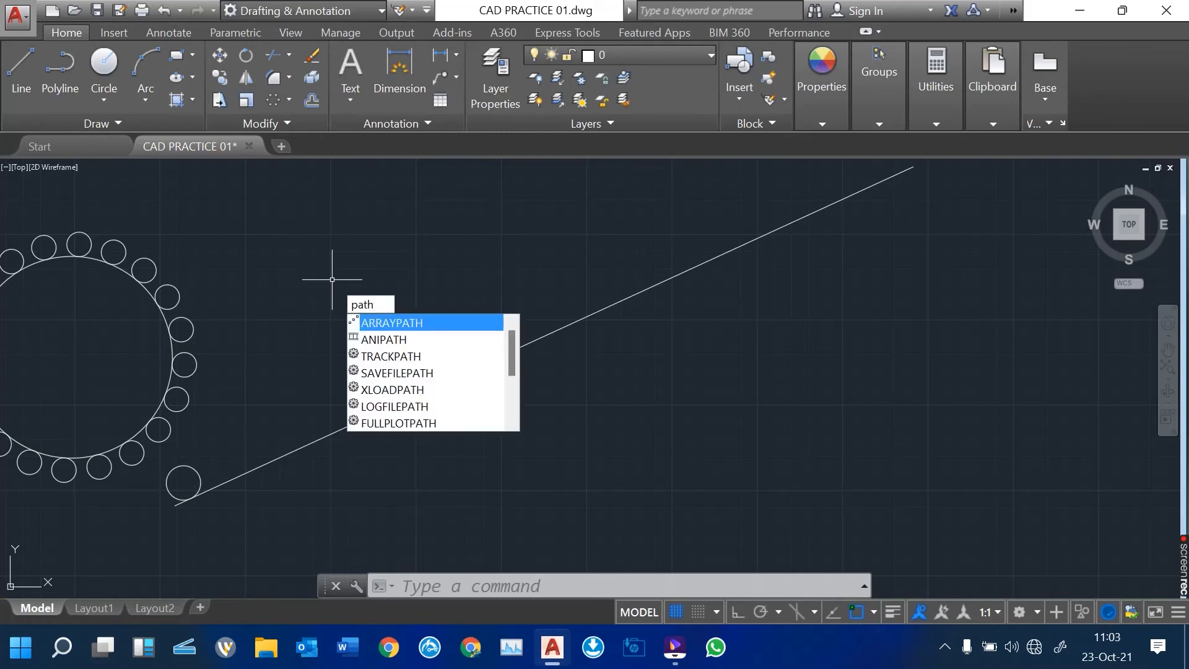
key("Return")
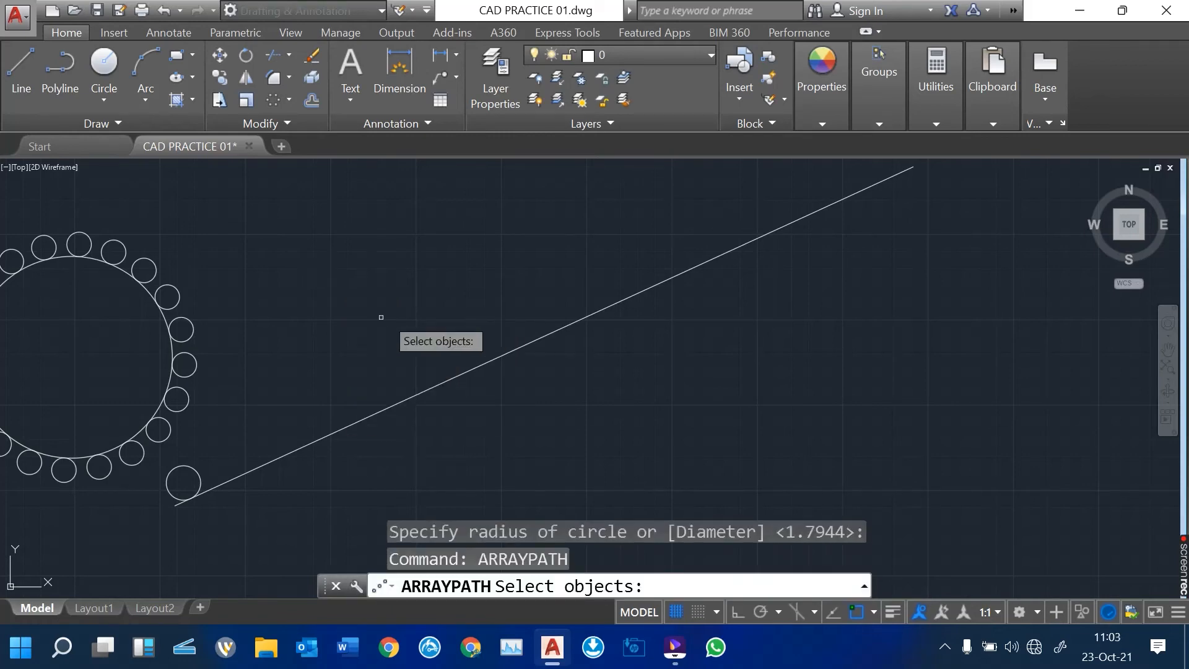
left_click(193, 469)
key("Return")
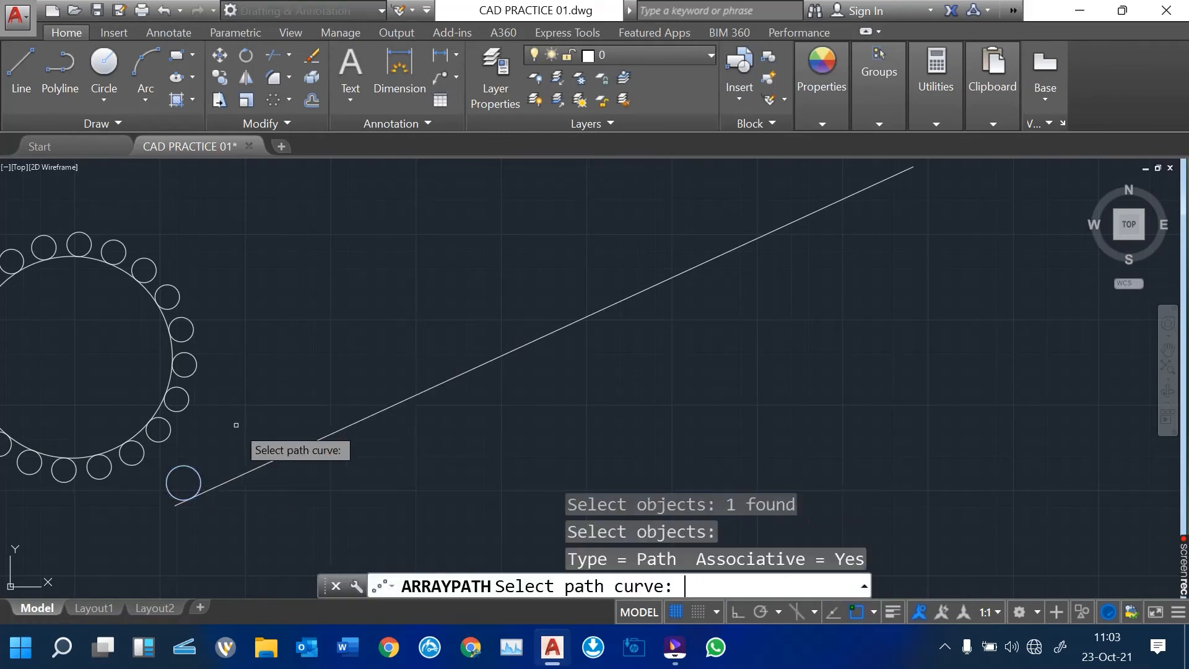
left_click(313, 442)
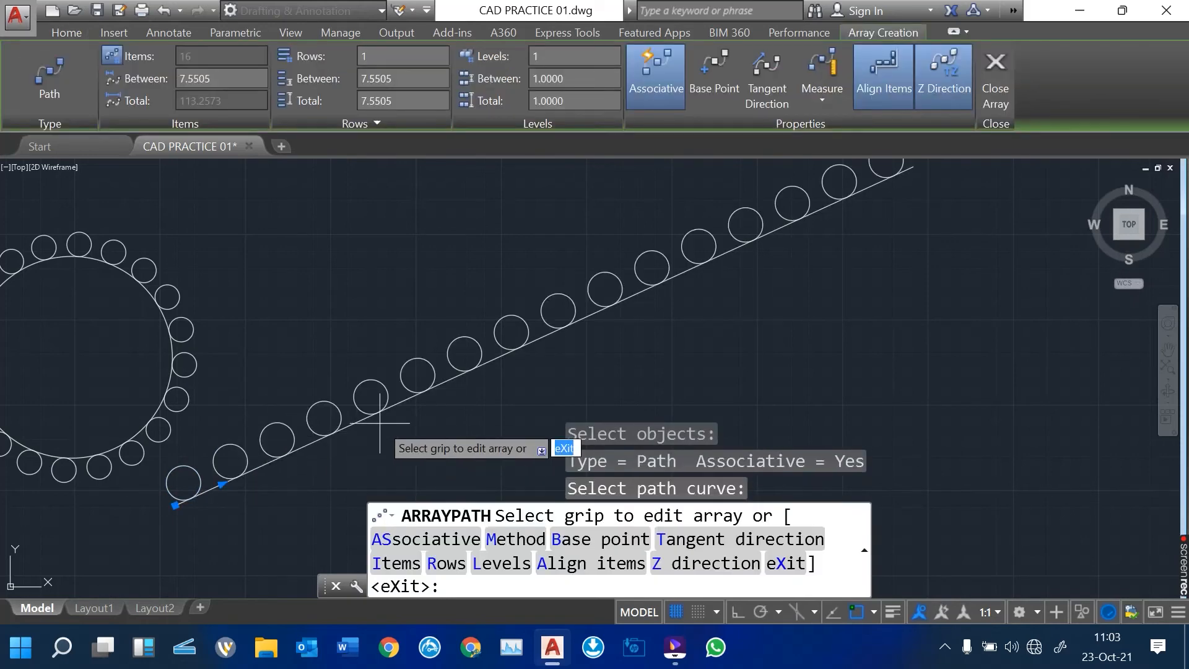
scroll(380, 425, "down", 1)
scroll(509, 329, "up", 3)
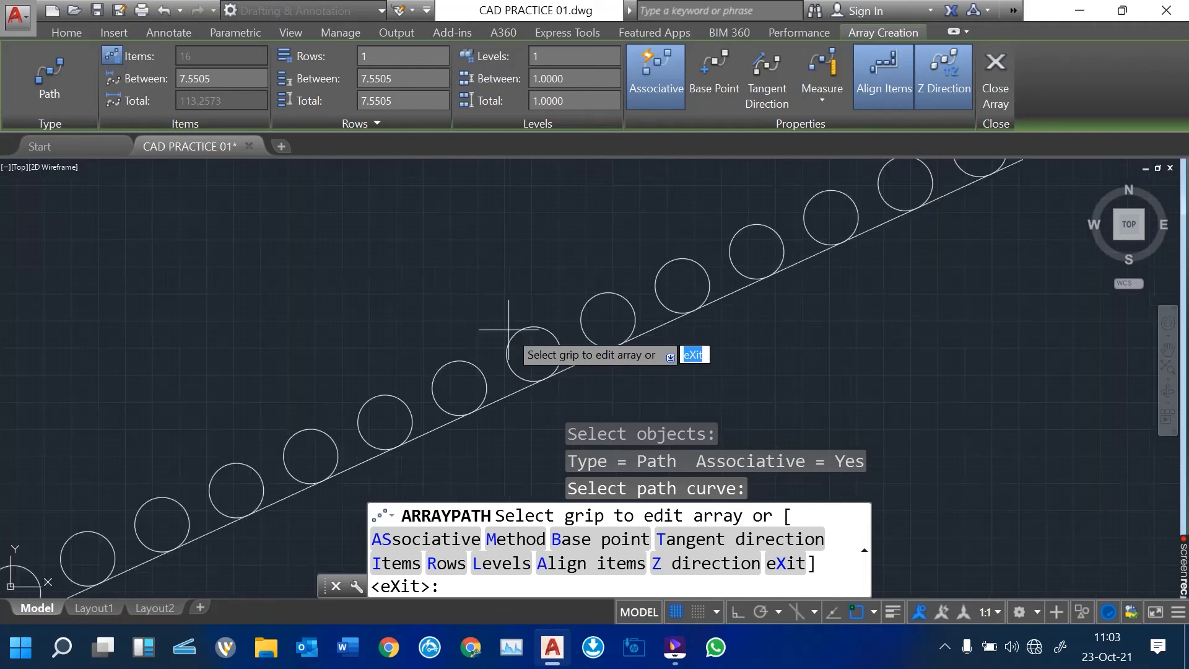
scroll(509, 330, "down", 2)
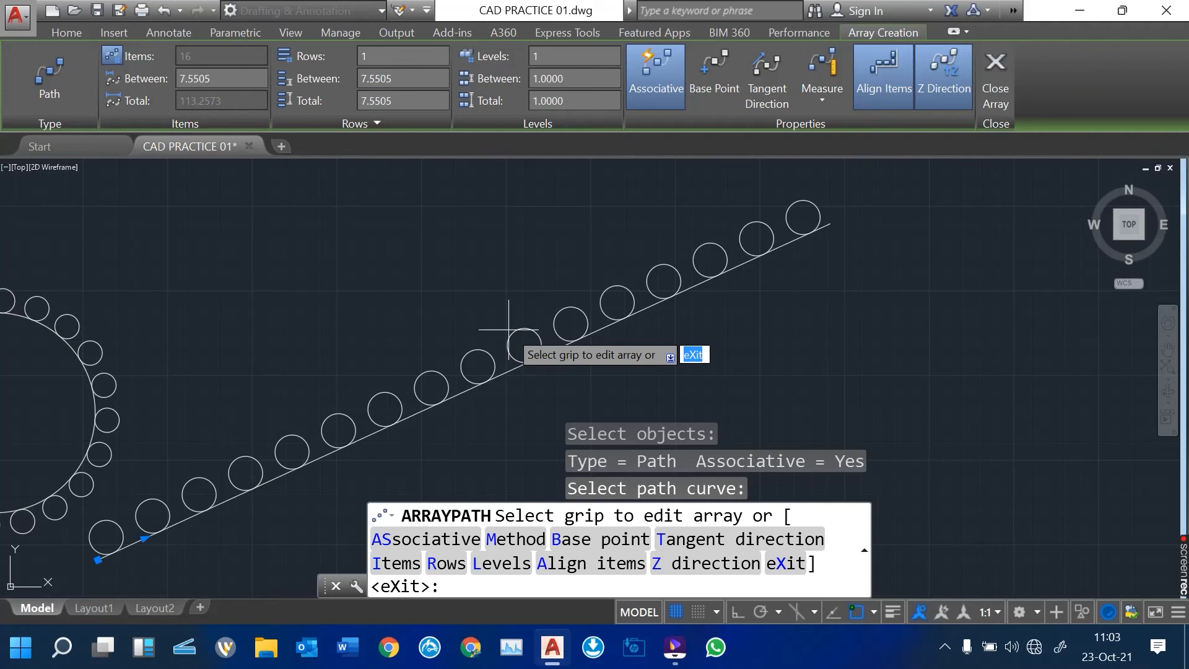
key("Escape")
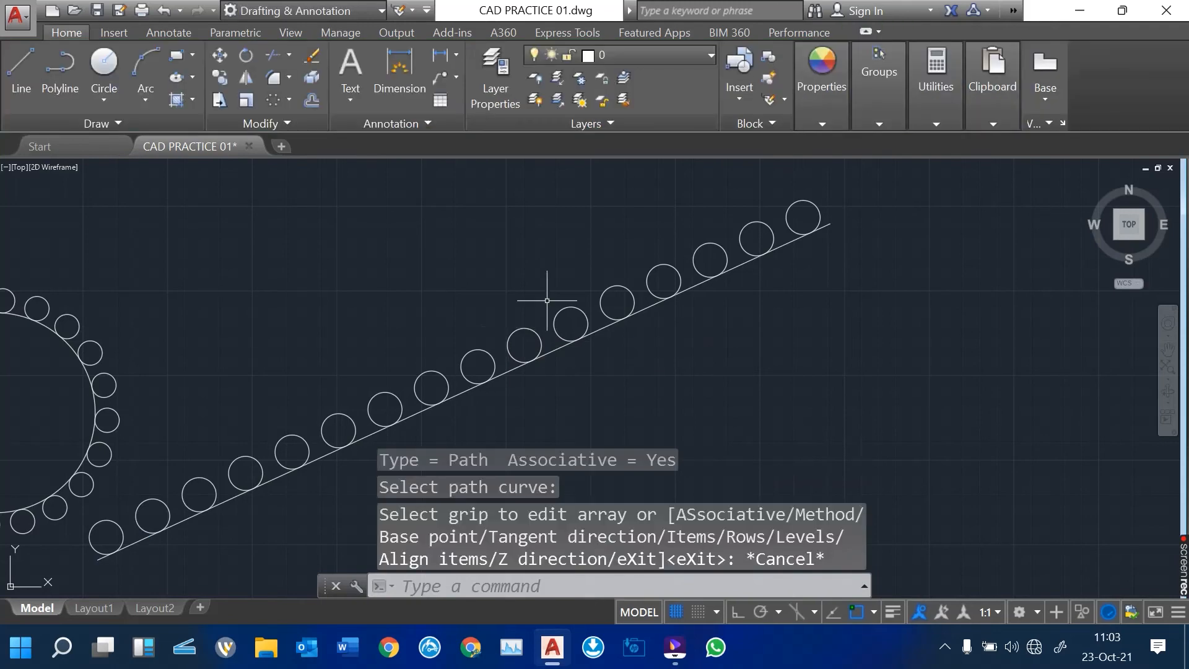
Step: Draw a large circle in the empty space beyond the upper end of the slanted line
scroll(542, 297, "down", 5)
scroll(472, 322, "up", 5)
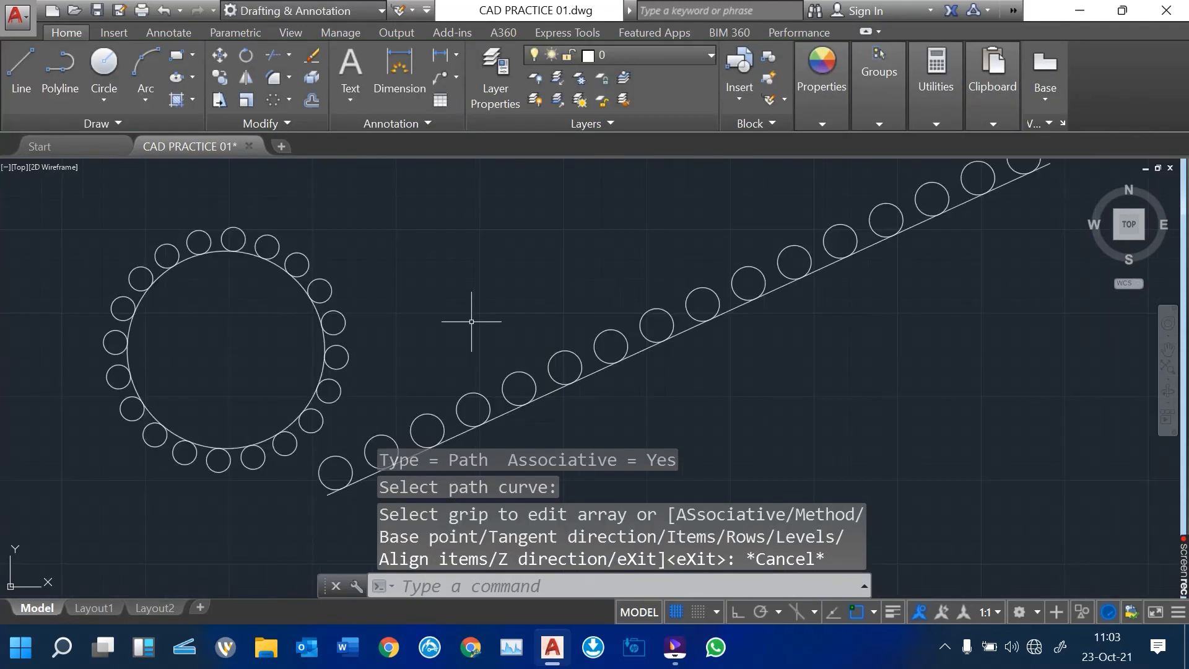
scroll(472, 322, "down", 4)
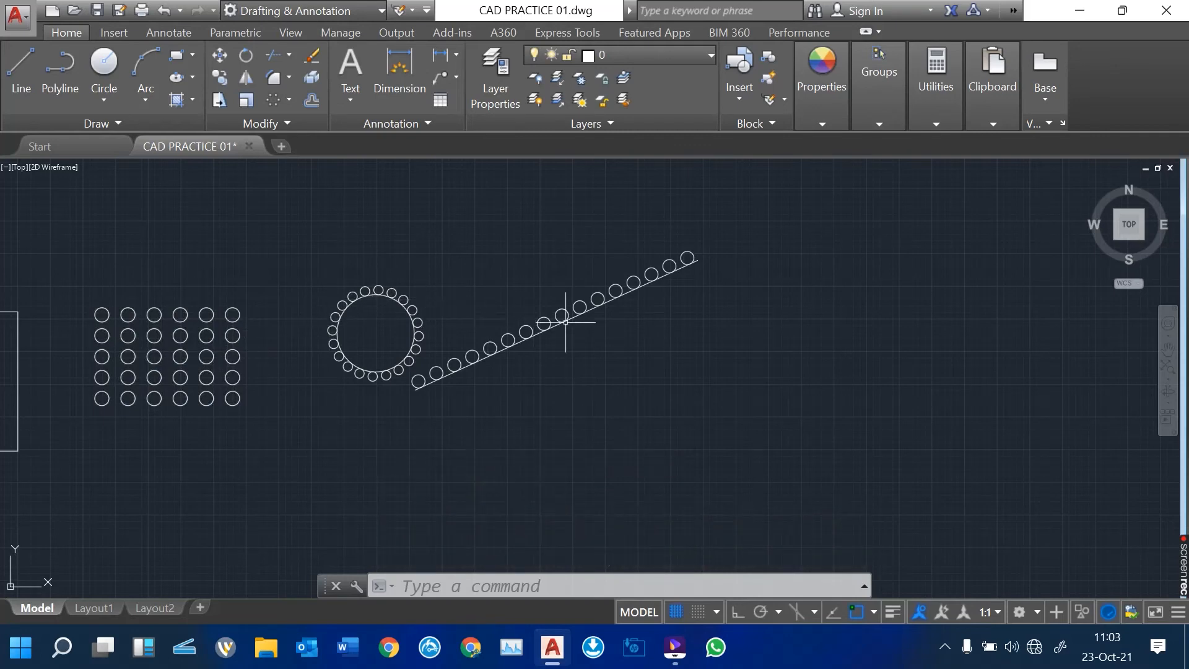
scroll(701, 258, "up", 2)
middle_click_drag(702, 258, 246, 354)
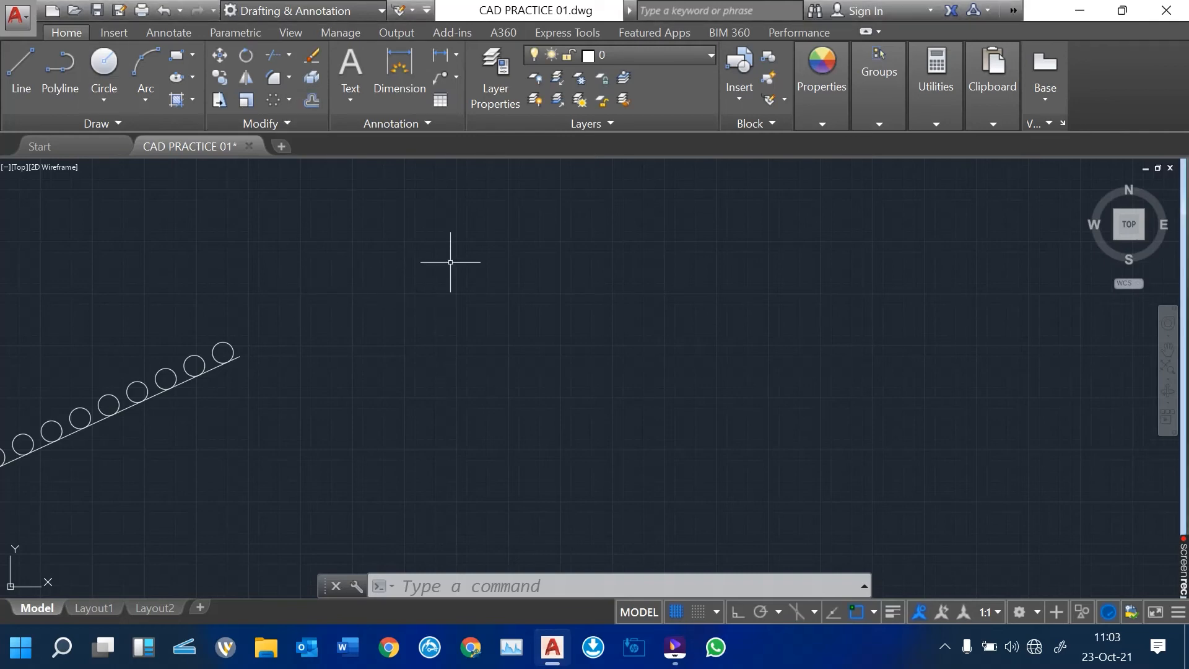
left_click(104, 65)
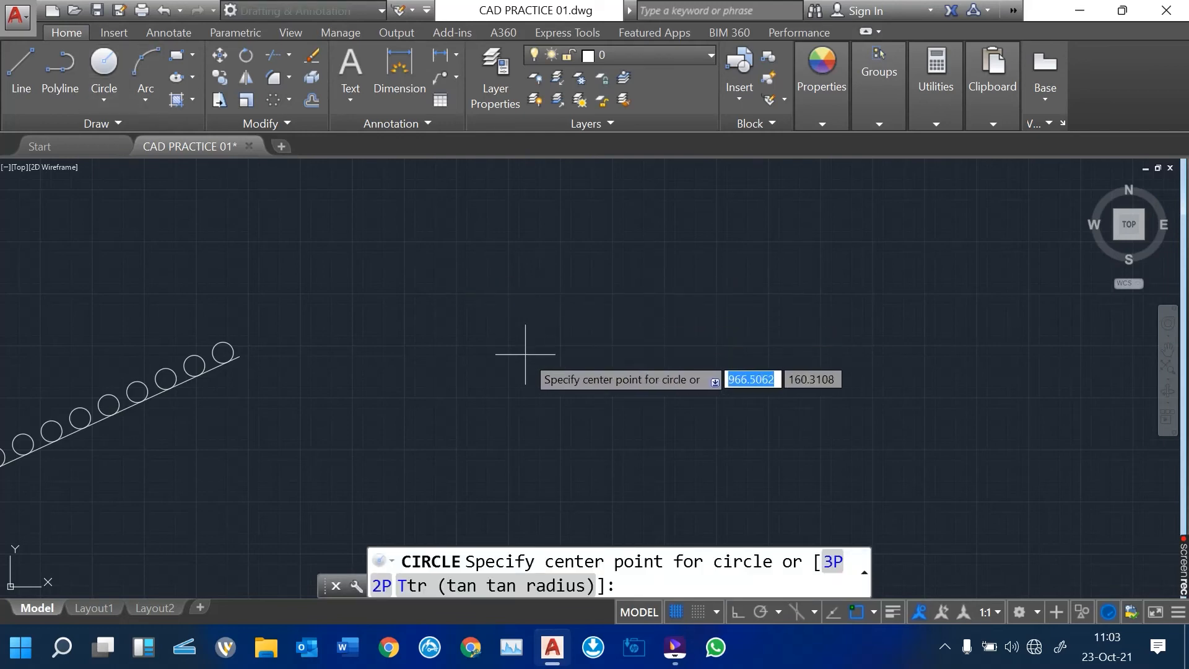
left_click(525, 354)
left_click(341, 452)
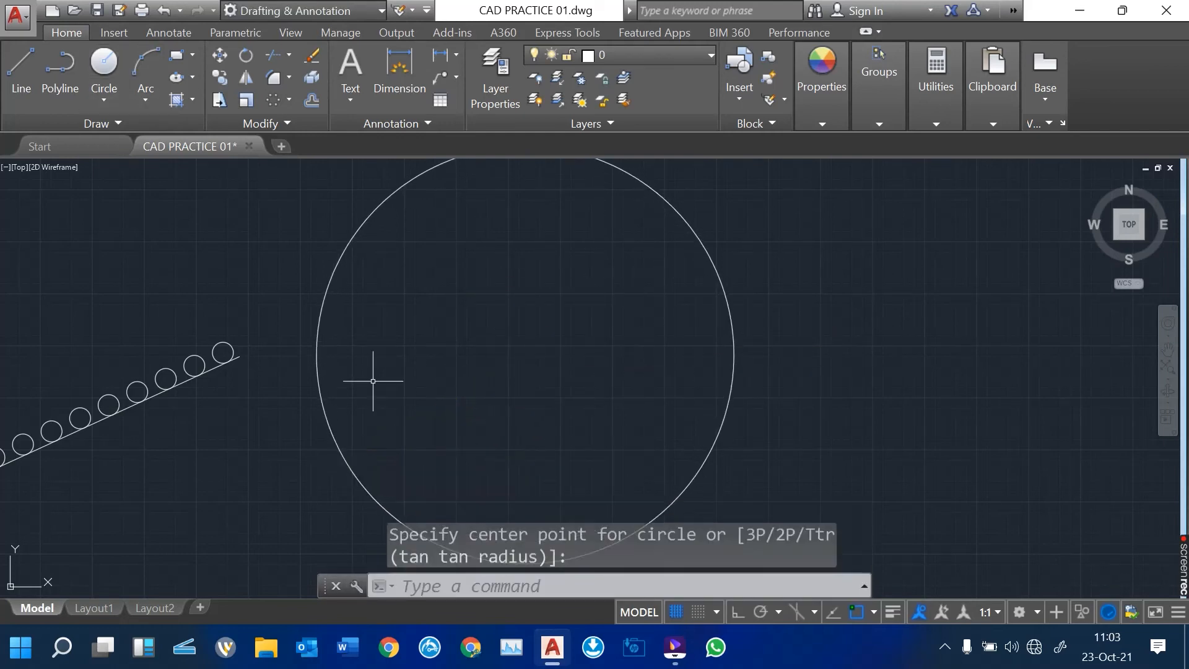
Step: Offset the large circle outward by a distance of 5
left_click(373, 381)
scroll(277, 335, "down", 4)
scroll(359, 335, "up", 4)
mouse_move(359, 337)
middle_mouse_down()
mouse_move(339, 351)
mouse_move(231, 348)
middle_mouse_up()
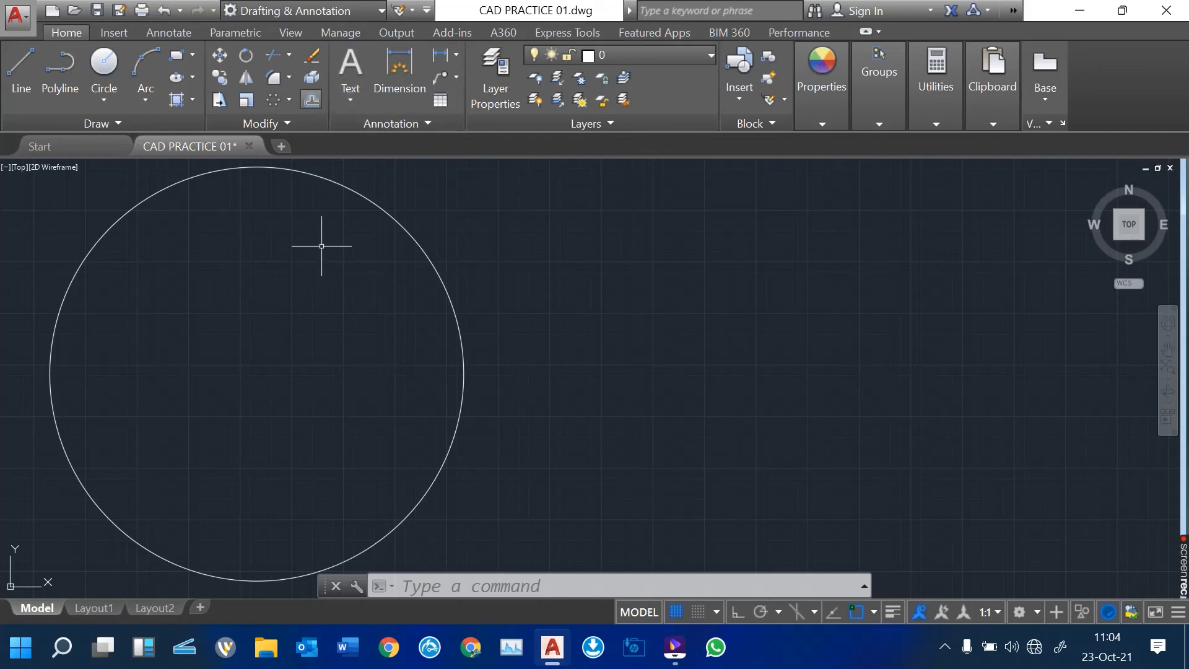
left_click(312, 99)
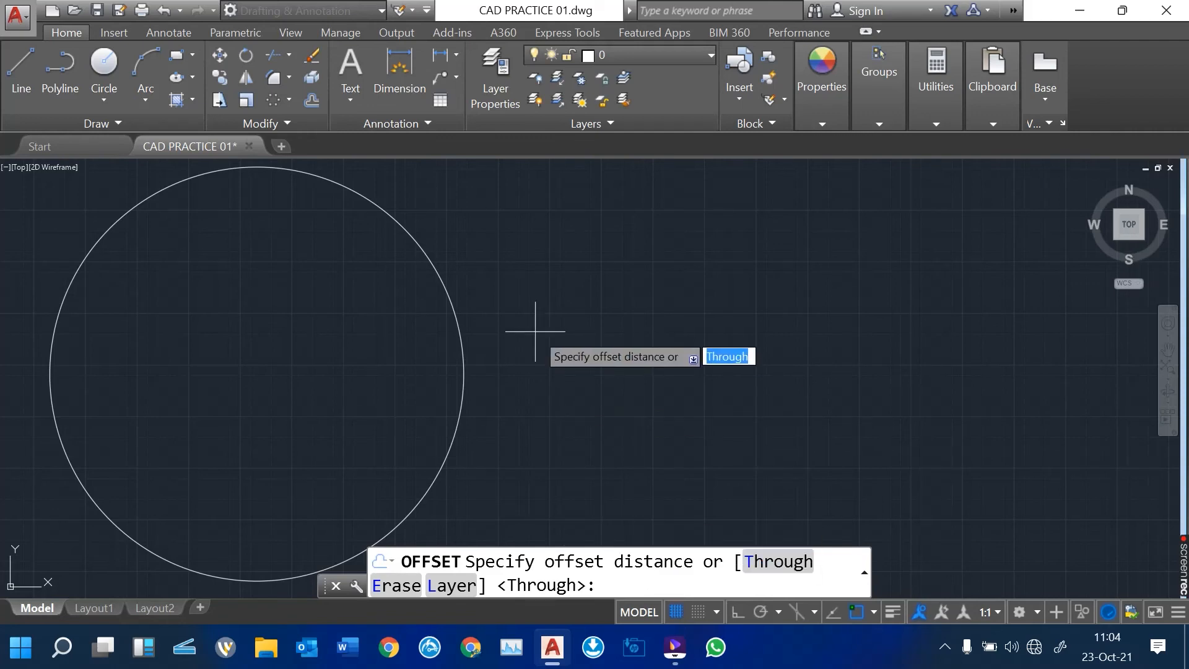
type("5")
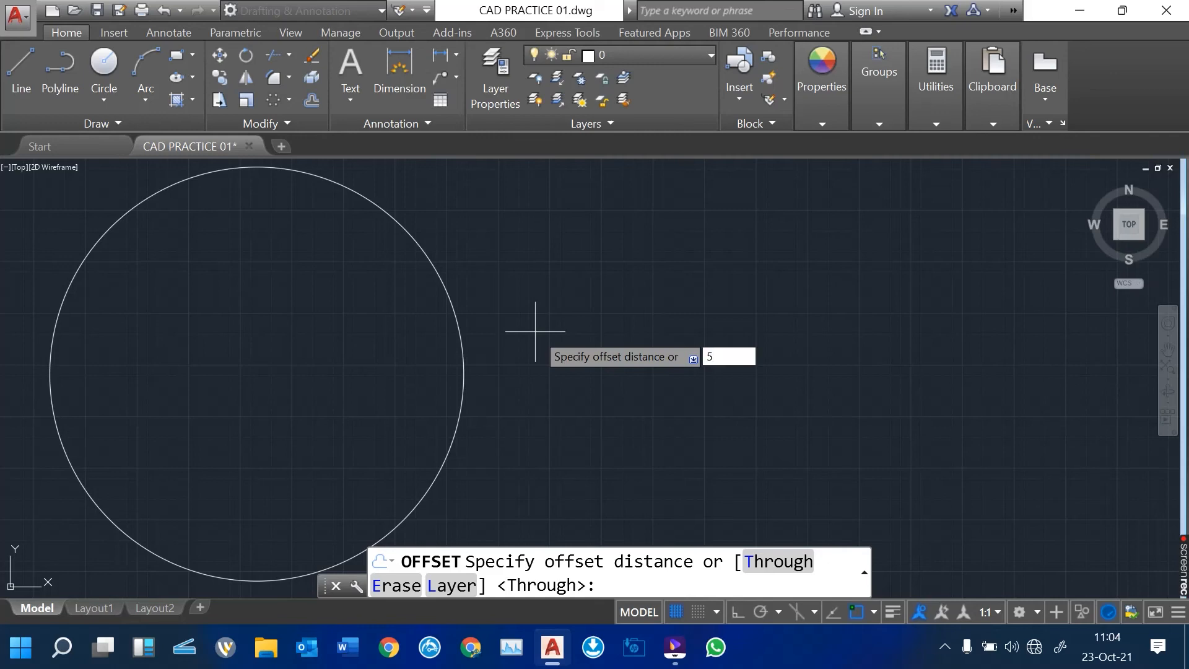
key("Return")
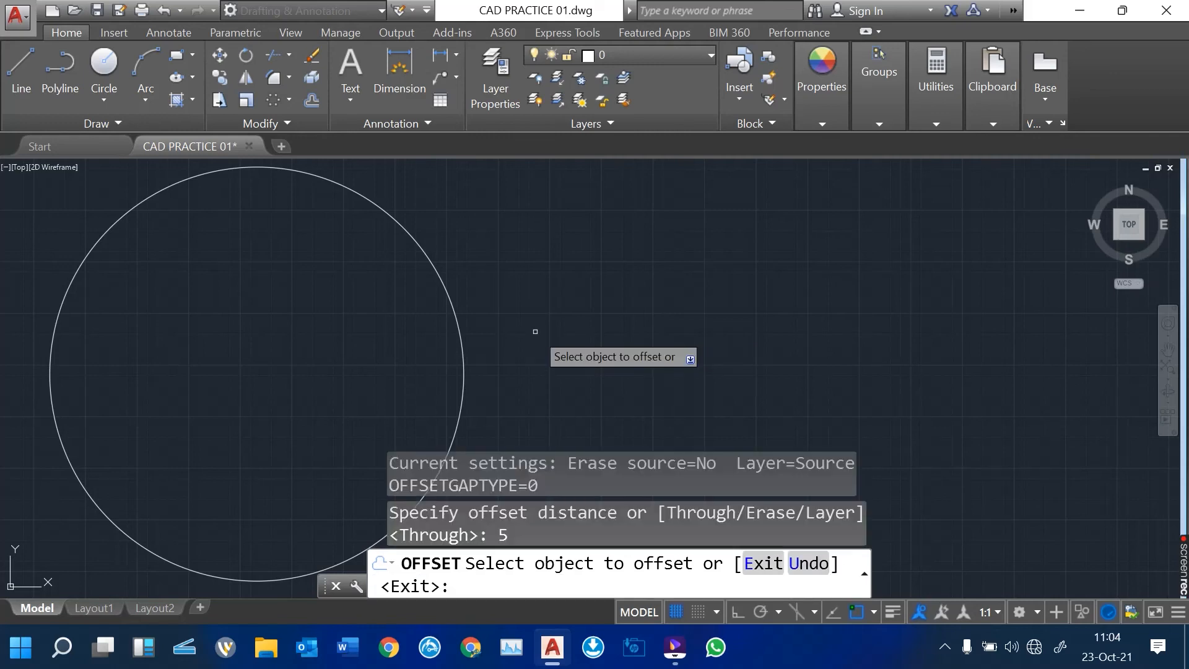
left_click(448, 286)
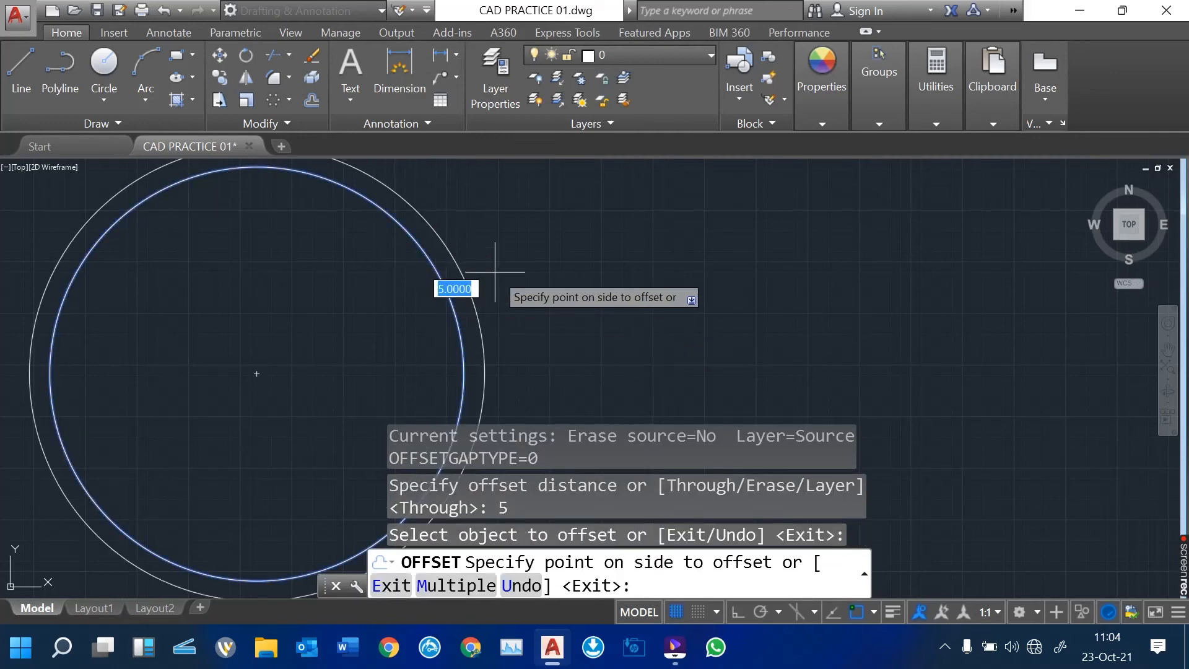
Step: Add four more concentric circles outward at the same offset distance of 5, each offset from the outermost circle
left_click(463, 276)
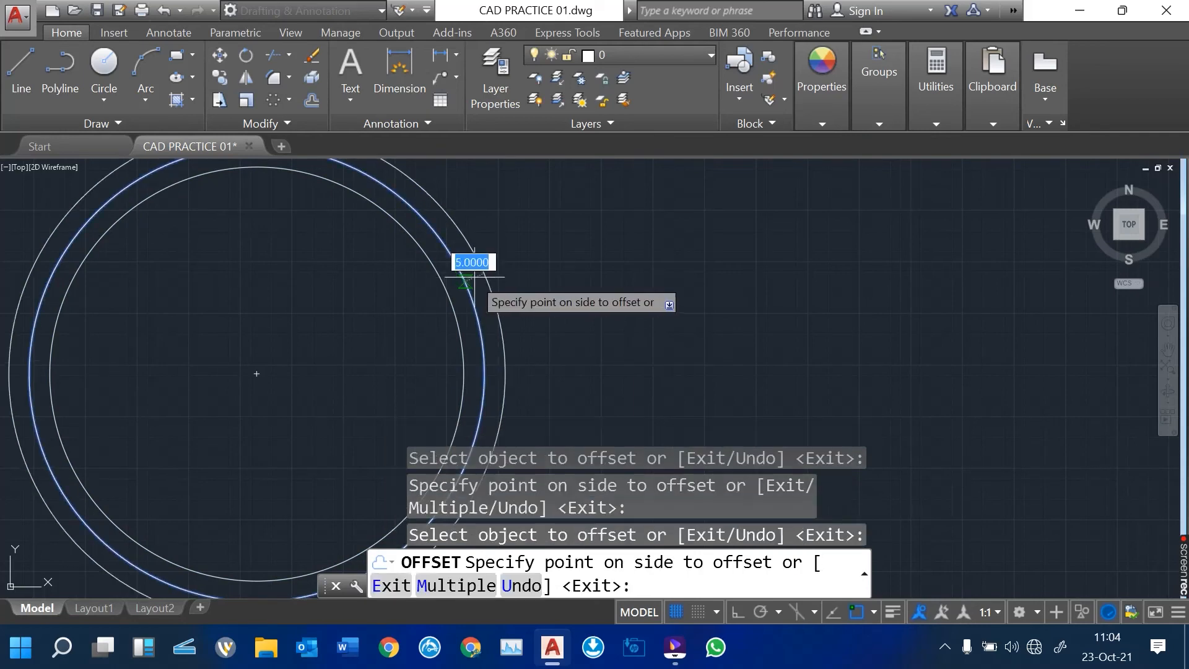
left_click(560, 248)
left_click(484, 267)
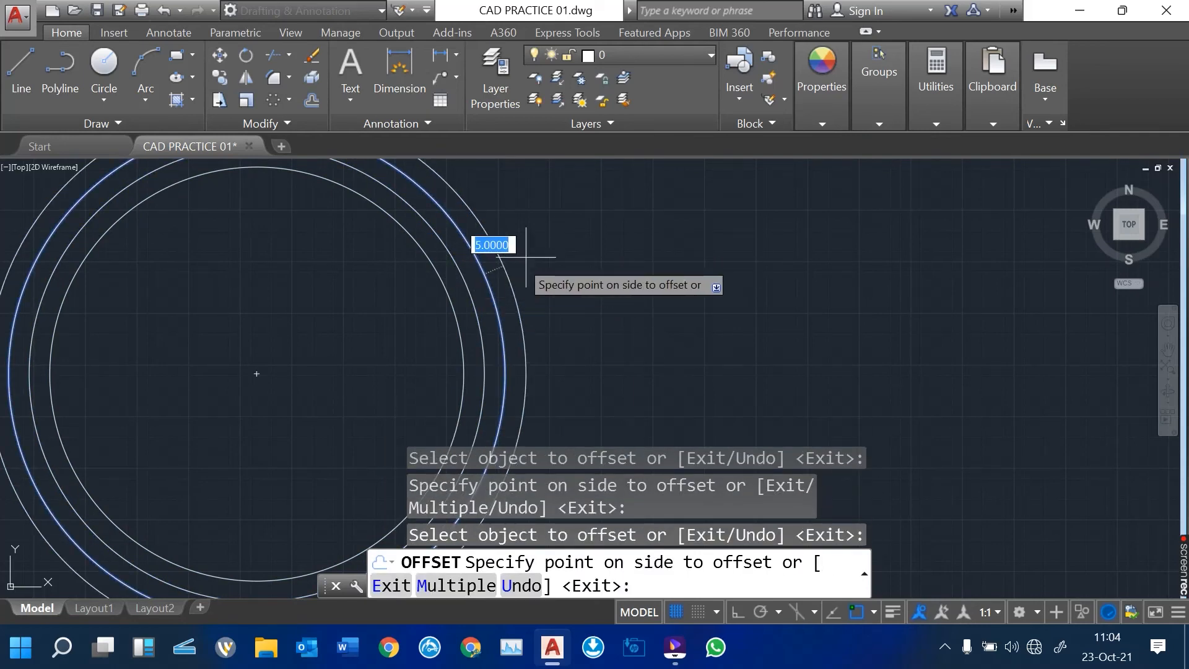
left_click(547, 250)
left_click(521, 257)
left_click(557, 248)
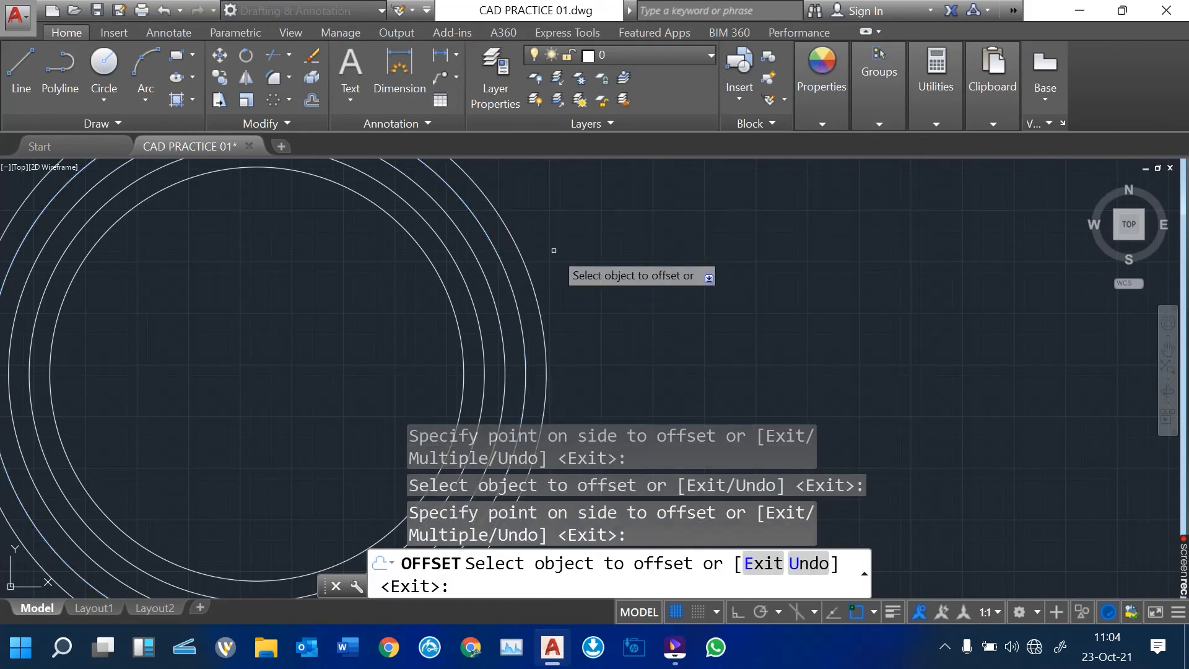
left_click(527, 253)
left_click(575, 241)
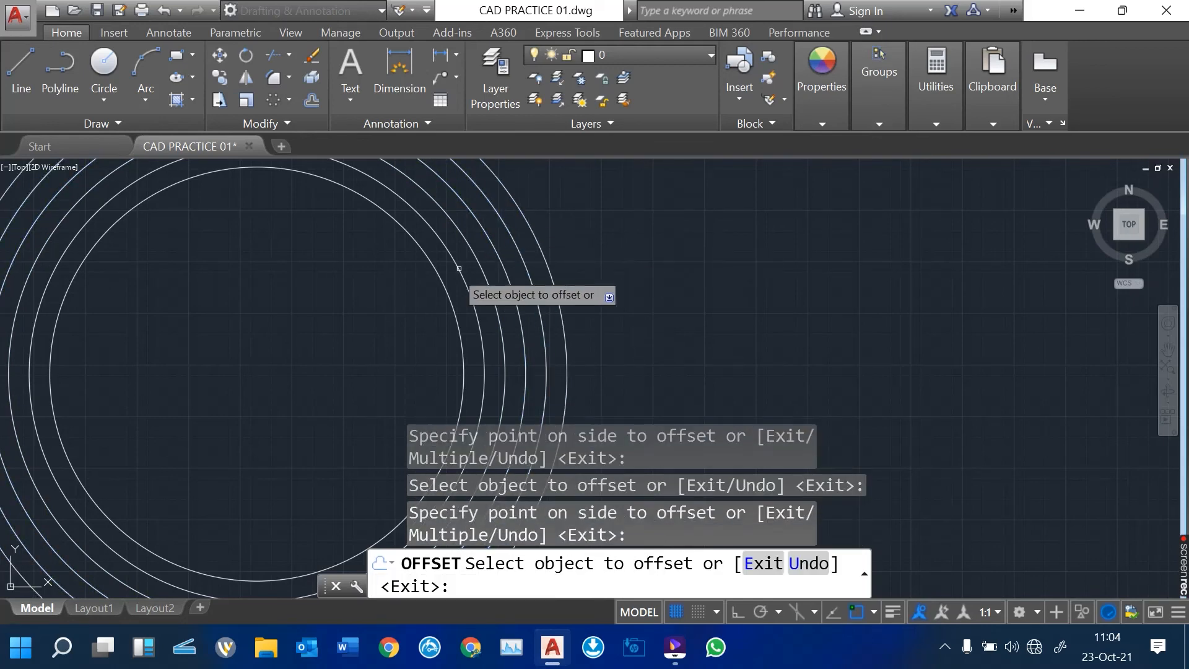
Step: Fill the inside of the original circle with eight concentric circles, each offset inward by 5 from the innermost one, and end Offset
left_click(439, 273)
left_click(415, 278)
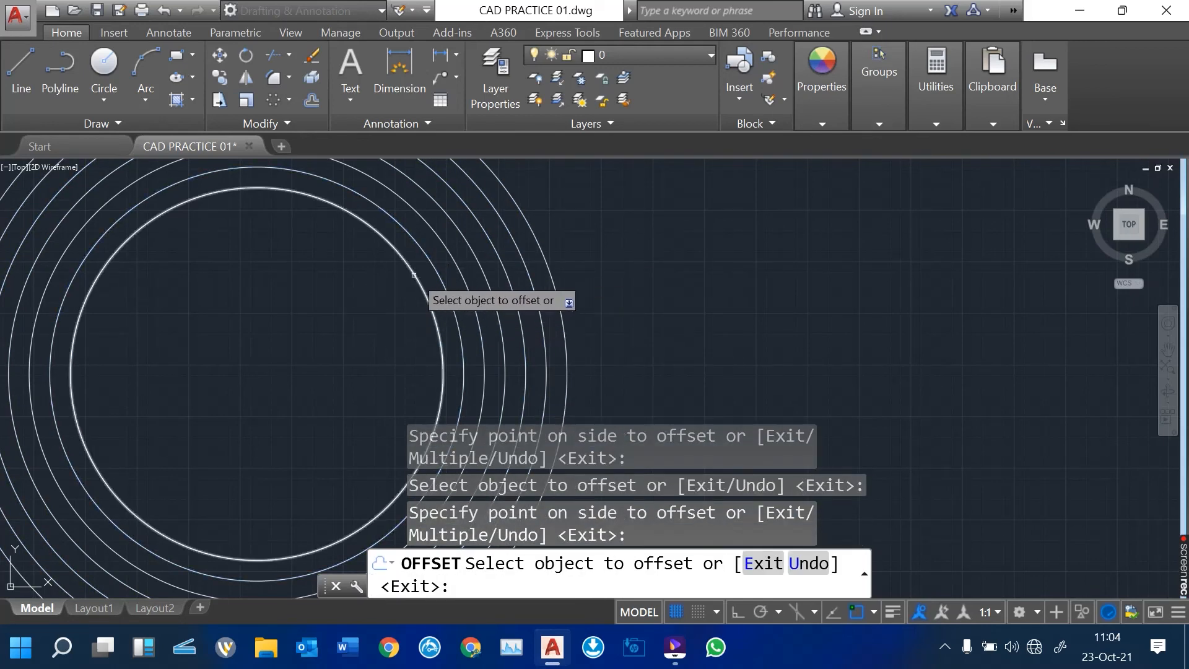
left_click(415, 278)
left_click(371, 307)
left_click(391, 282)
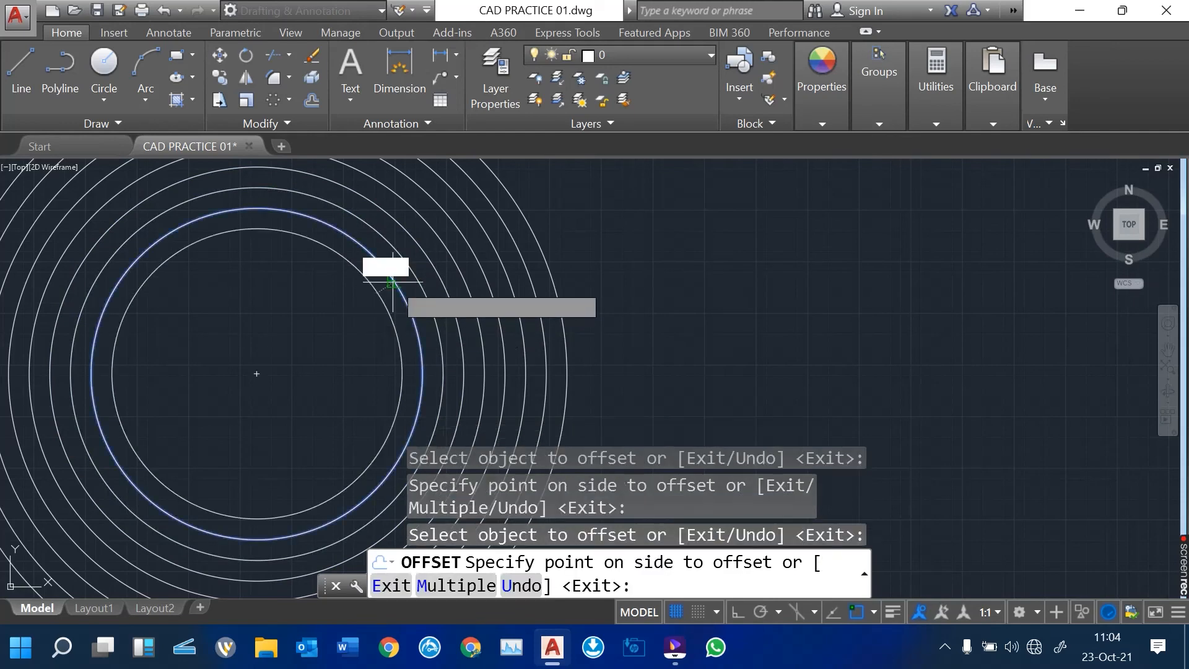
left_click(378, 296)
left_click(378, 296)
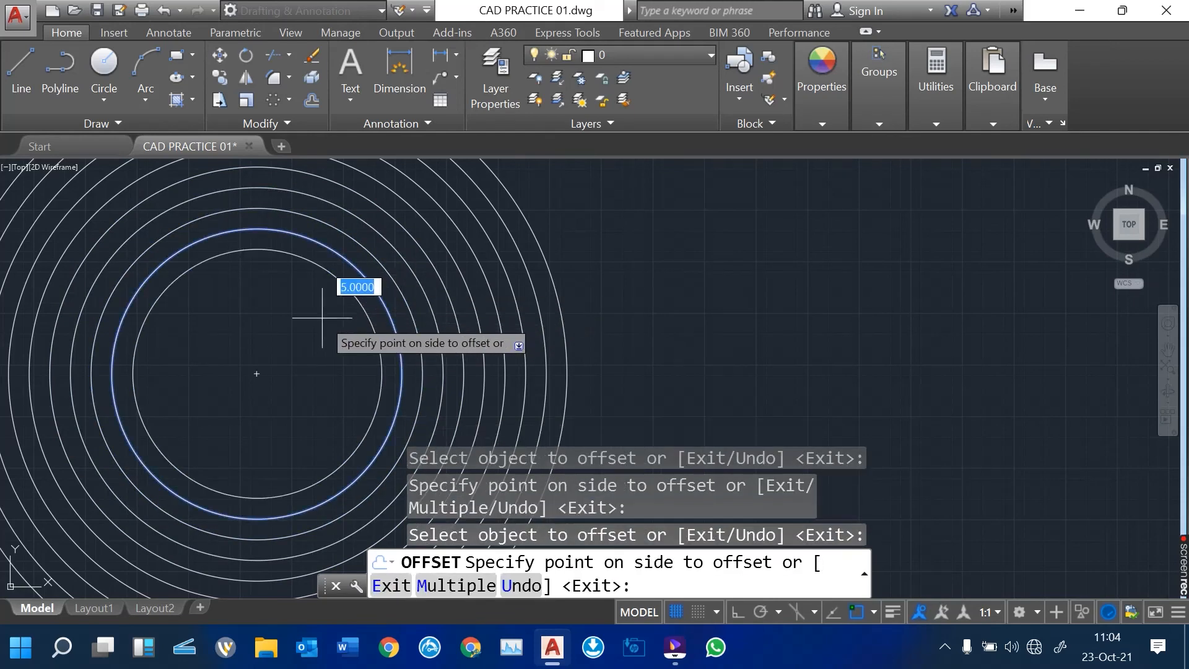
left_click(321, 313)
left_click(352, 294)
left_click(304, 338)
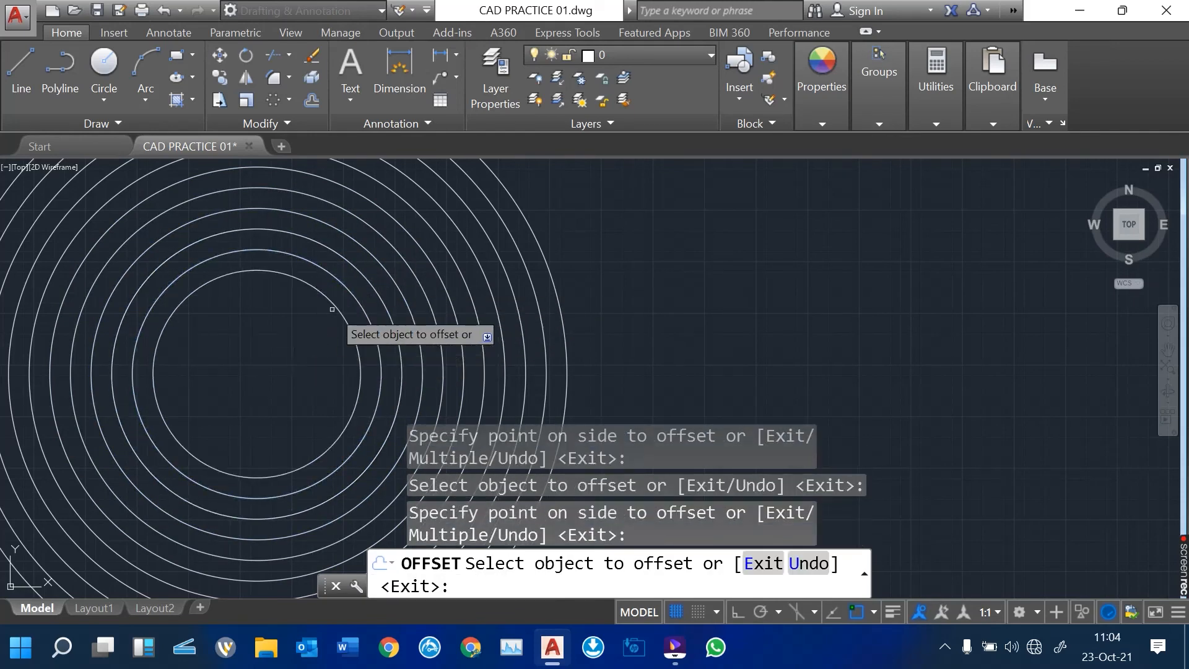
left_click(332, 302)
left_click(282, 340)
left_click(316, 315)
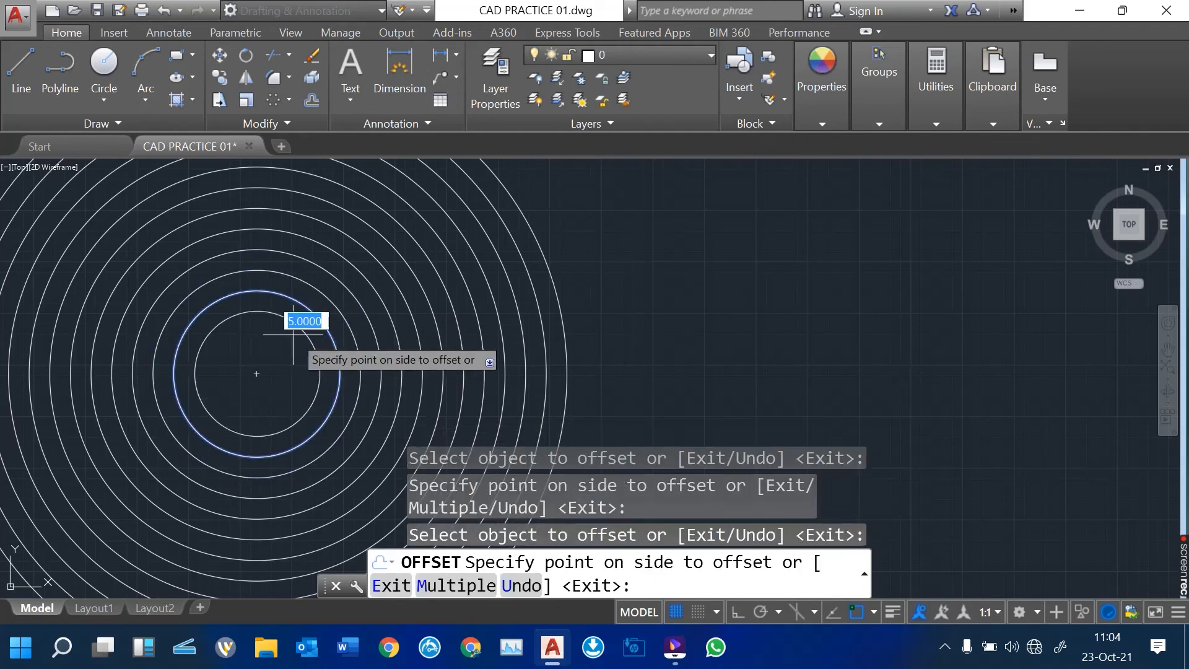
left_click(303, 327)
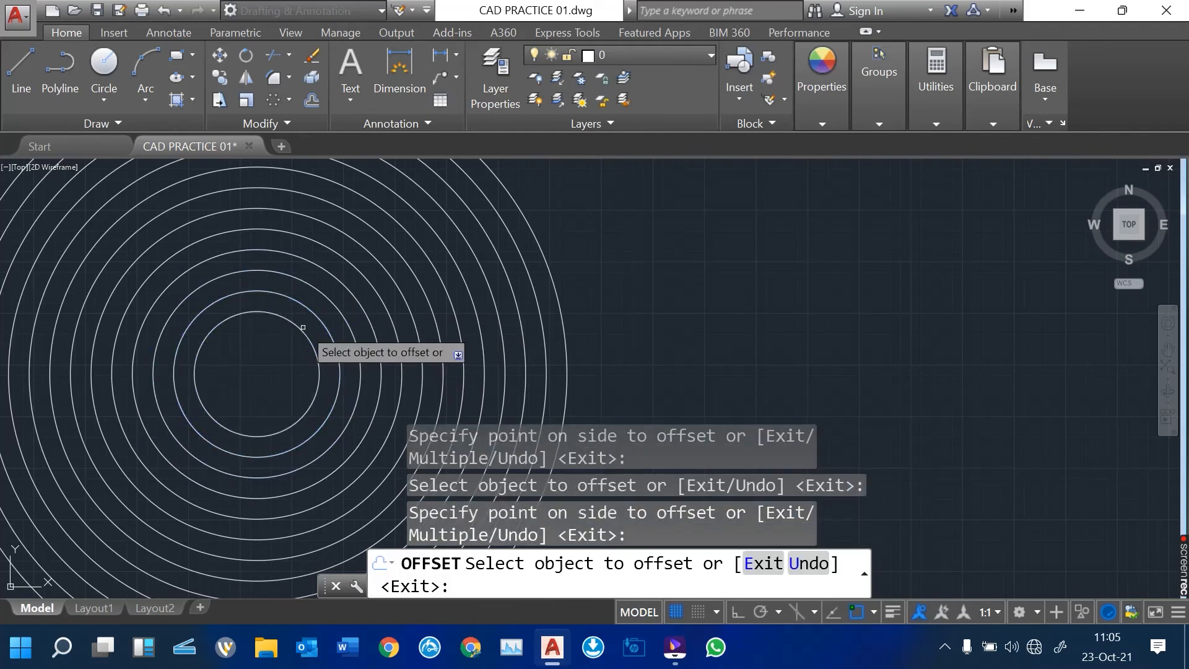
left_click(303, 327)
left_click(288, 353)
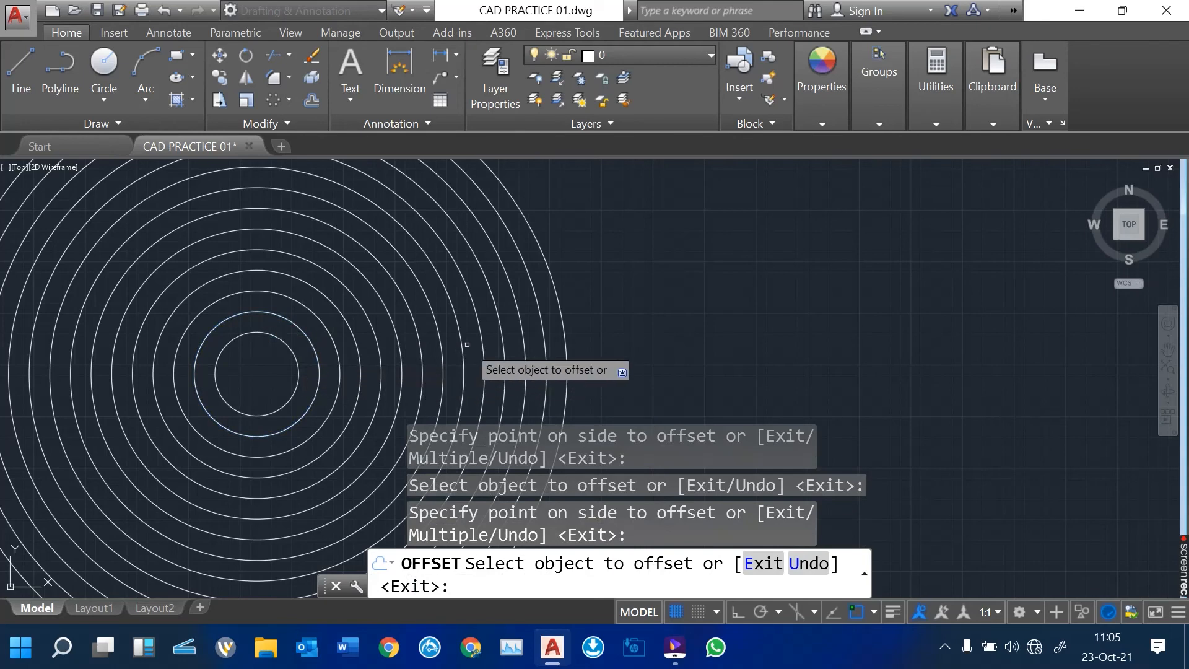
scroll(467, 344, "down", 3)
scroll(389, 337, "up", 3)
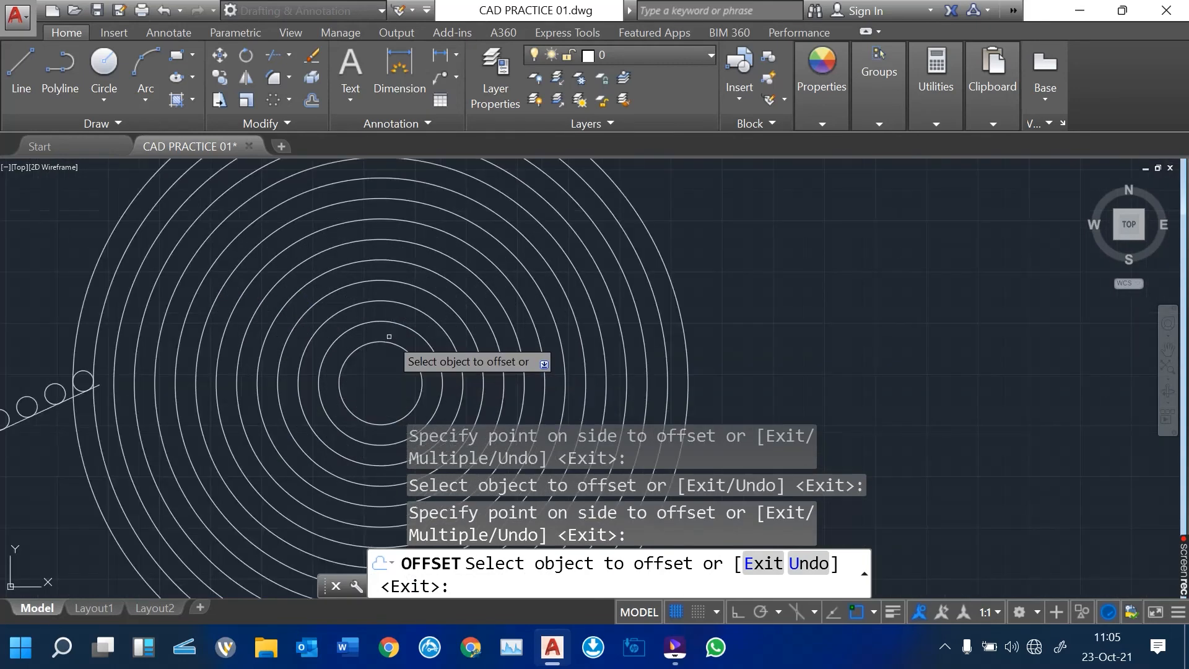
key("Escape")
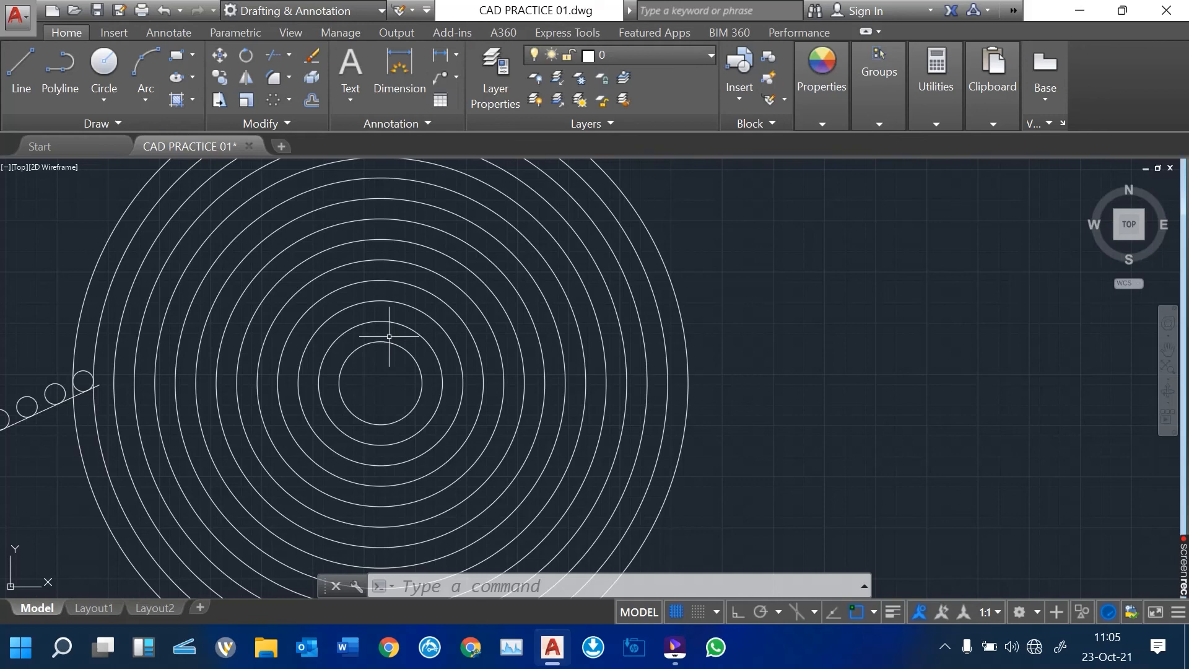
Step: Draw a long slanted line in the empty space beside the concentric circles, rising from lower left to upper right
middle_click_drag(563, 297, 318, 286)
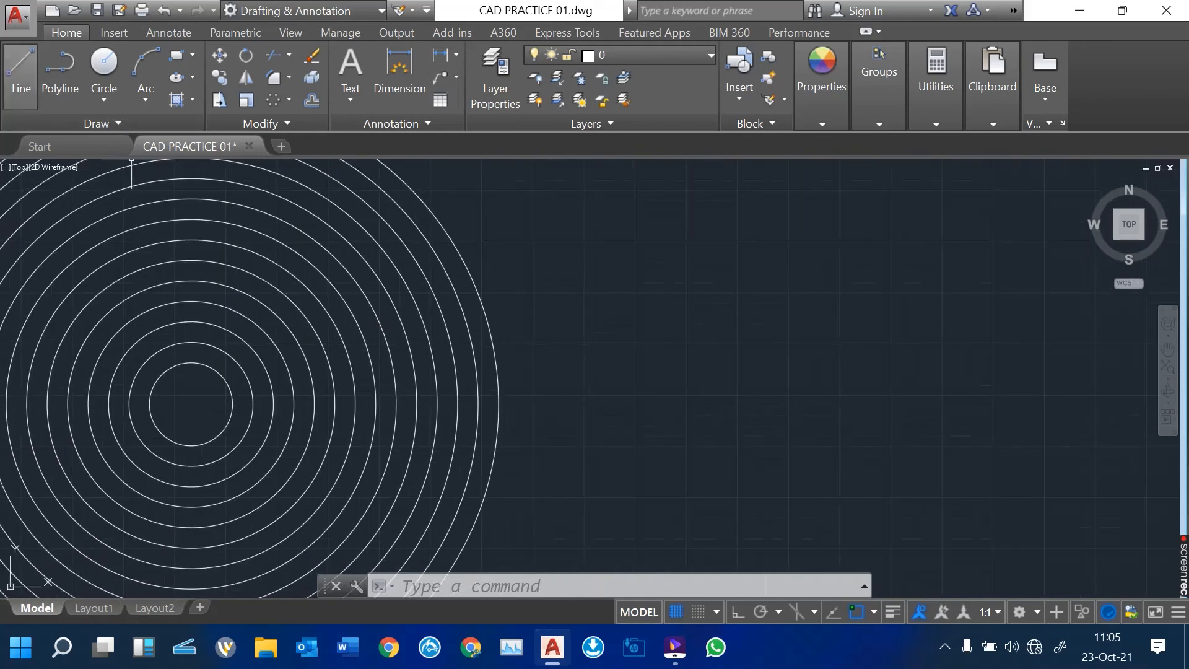
left_click(21, 68)
left_click(509, 547)
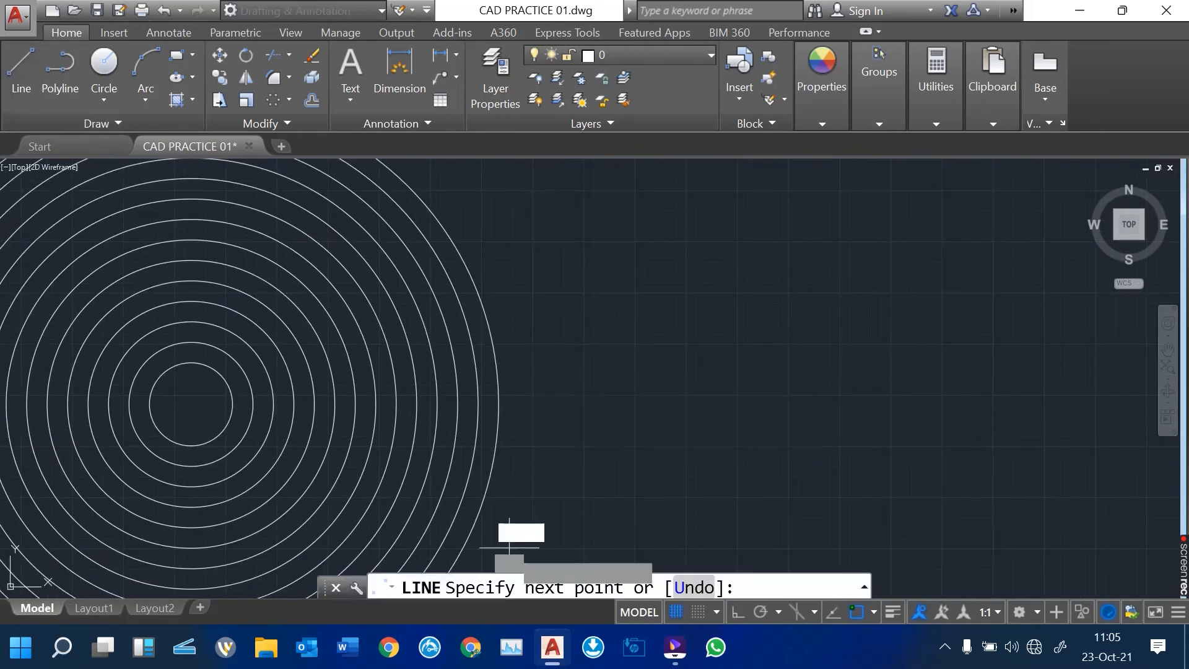
left_click(1054, 193)
key("Return")
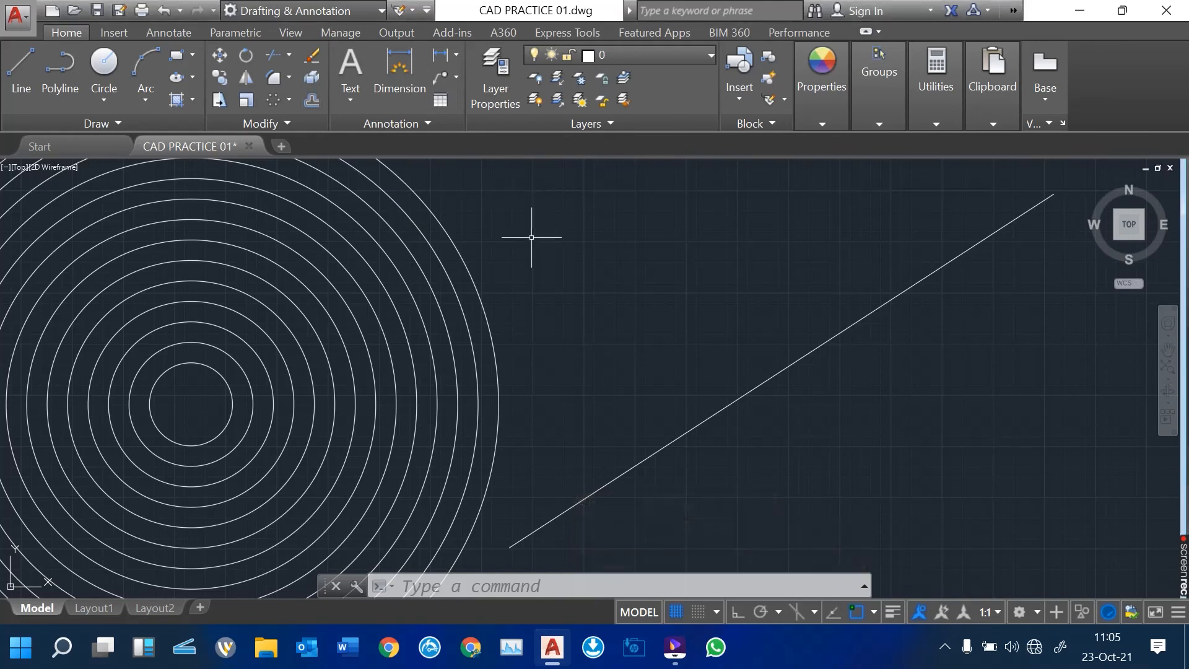
Step: Offset the slanted line beside the concentric circles by 10 toward its upper-left side
type("oof")
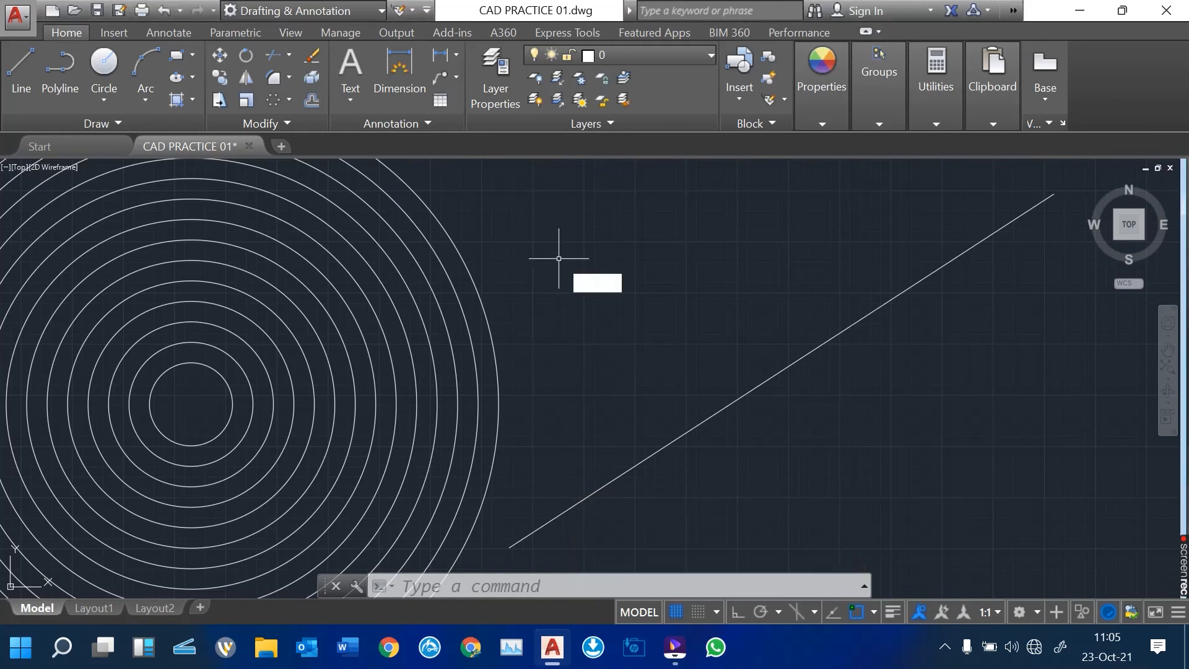
key("BackSpace")
key("BackSpace")
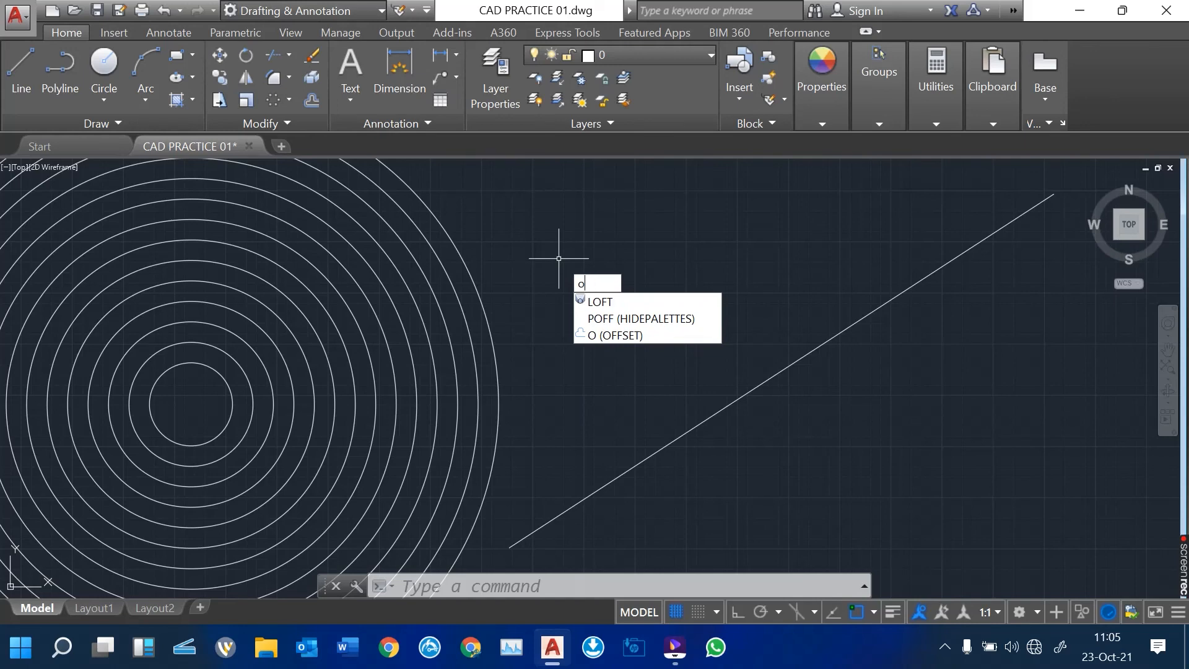
key("Return")
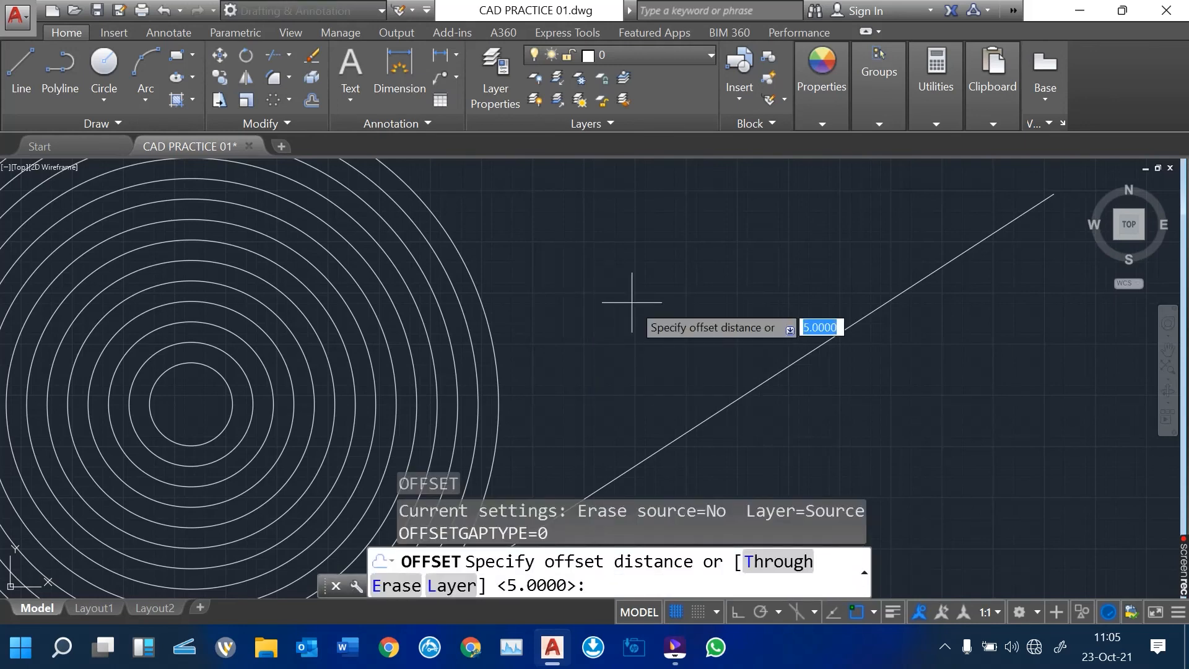
type("10")
key("Return")
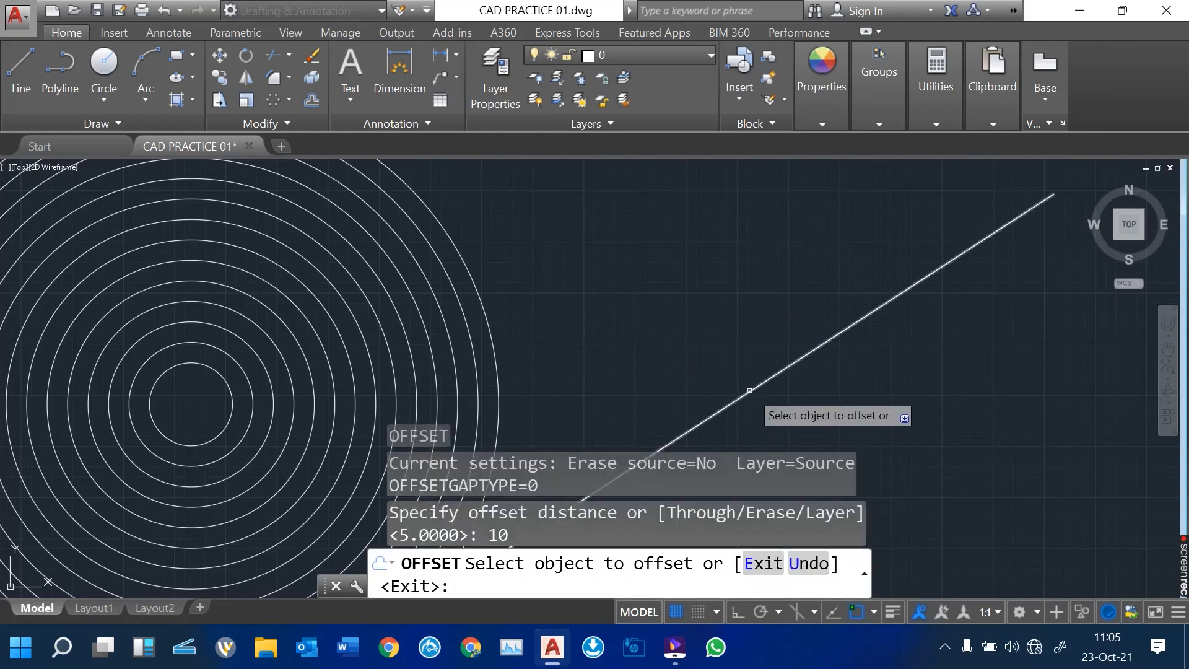
left_click(750, 391)
left_click(688, 322)
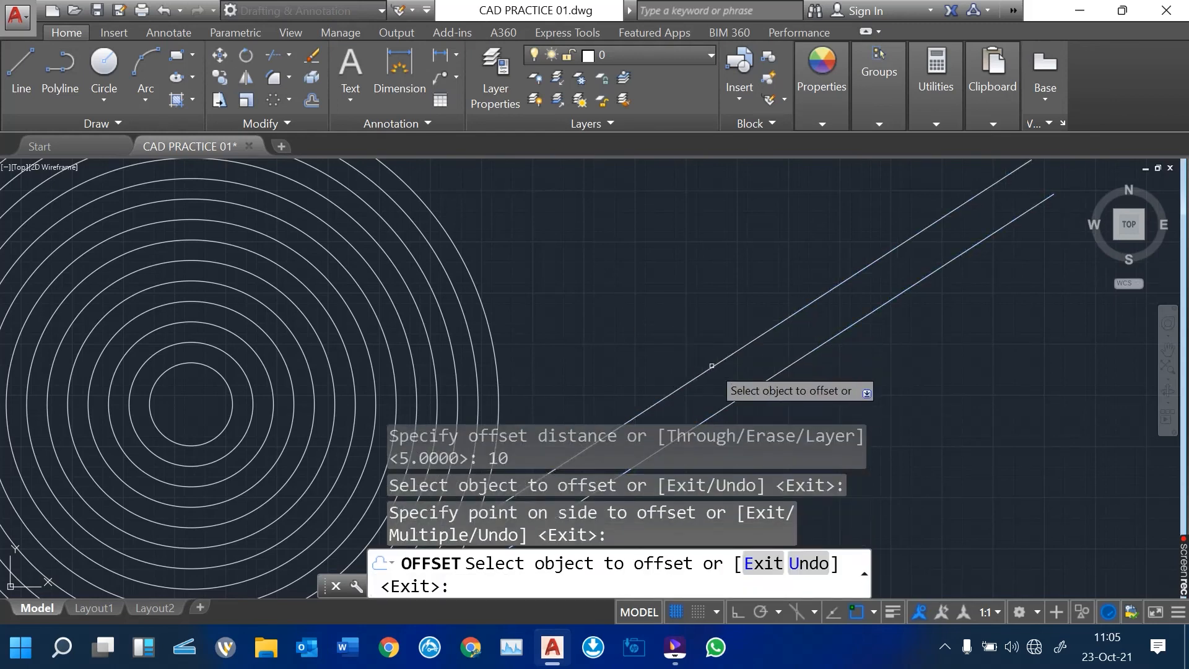
Step: Add four more parallel lines on the upper-left side at the same offset of 10, each from the outermost line
left_click(712, 366)
left_click(684, 330)
left_click(692, 327)
left_click(657, 308)
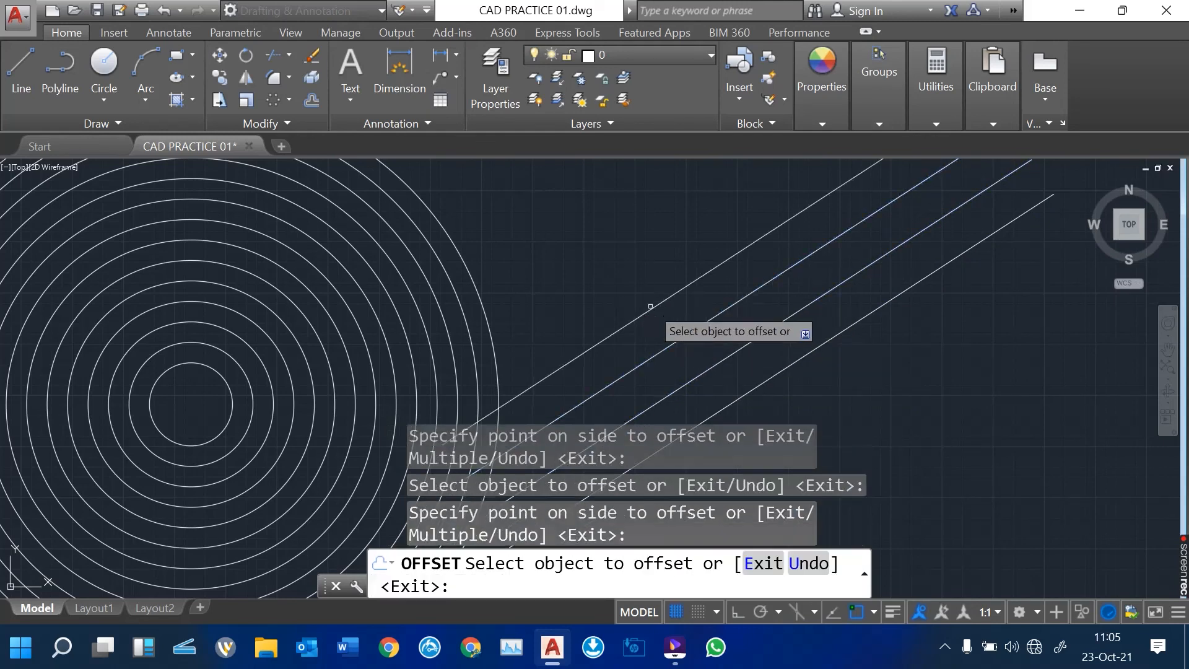
left_click(650, 310)
left_click(615, 254)
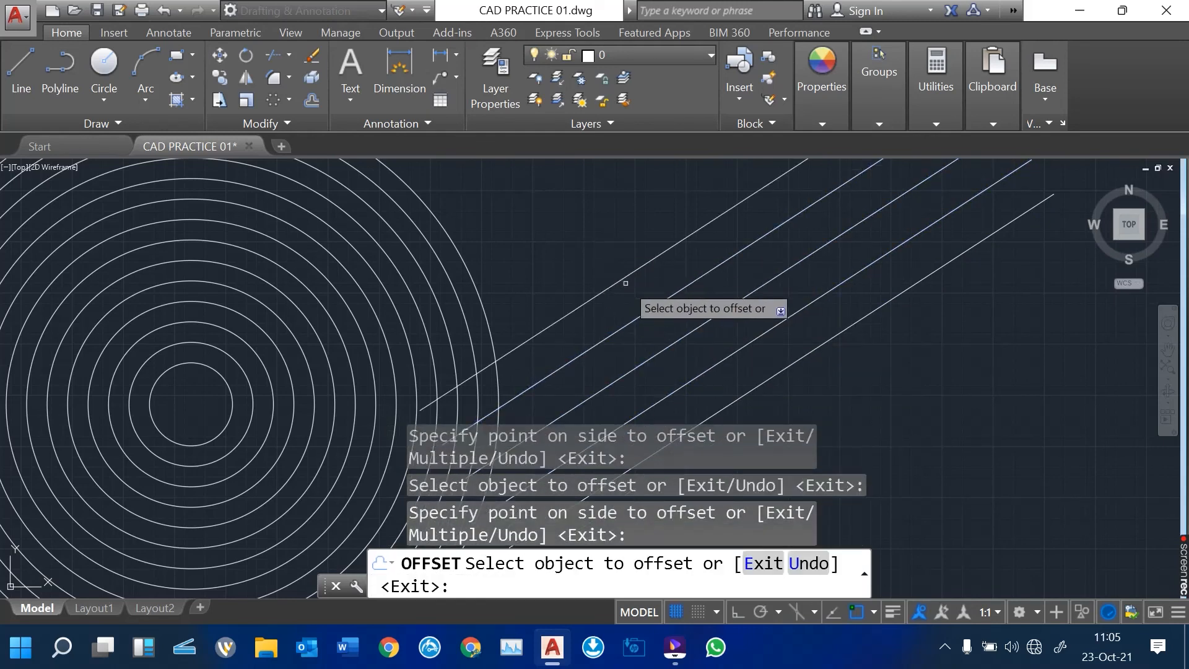
left_click(625, 283)
left_click(592, 226)
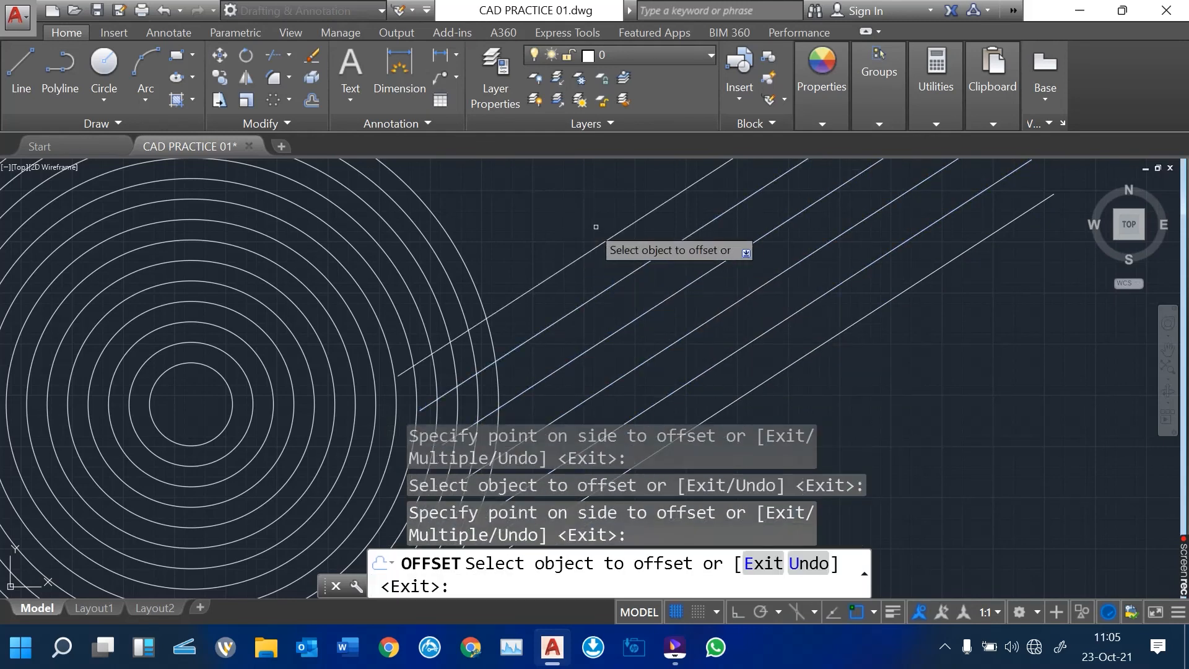
Step: Offset four parallel lines at a spacing of 10 on the lower-right side of the original slanted line and end Offset
left_click(810, 358)
left_click(844, 389)
left_click(840, 380)
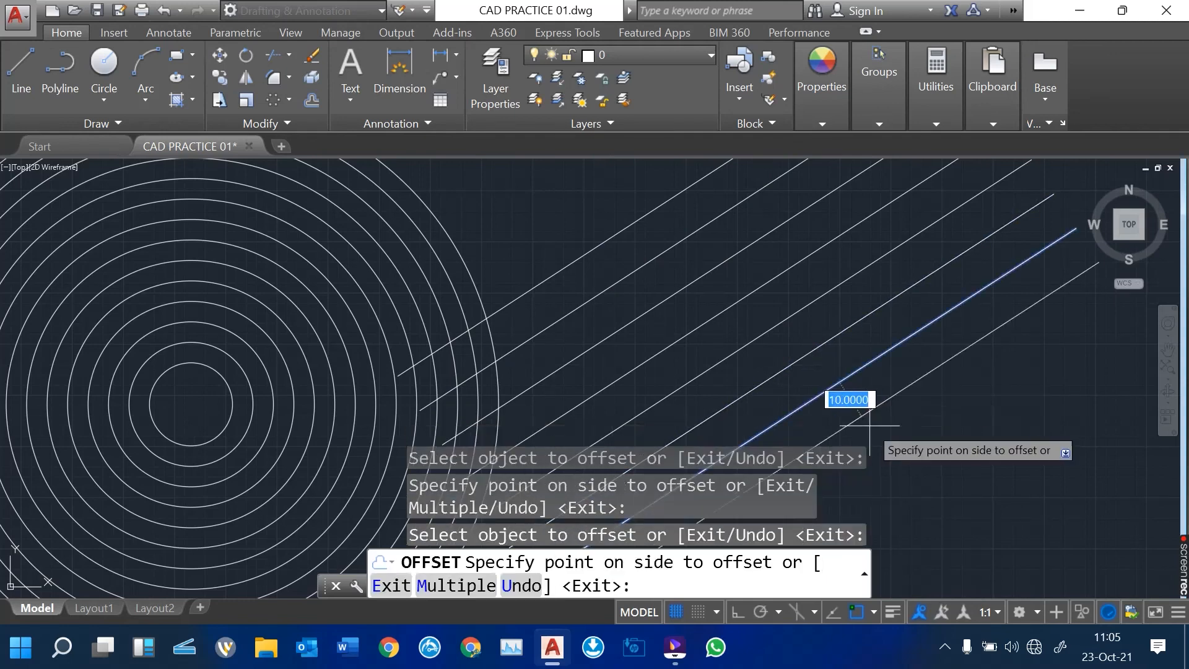
left_click(870, 426)
left_click(892, 403)
left_click(912, 439)
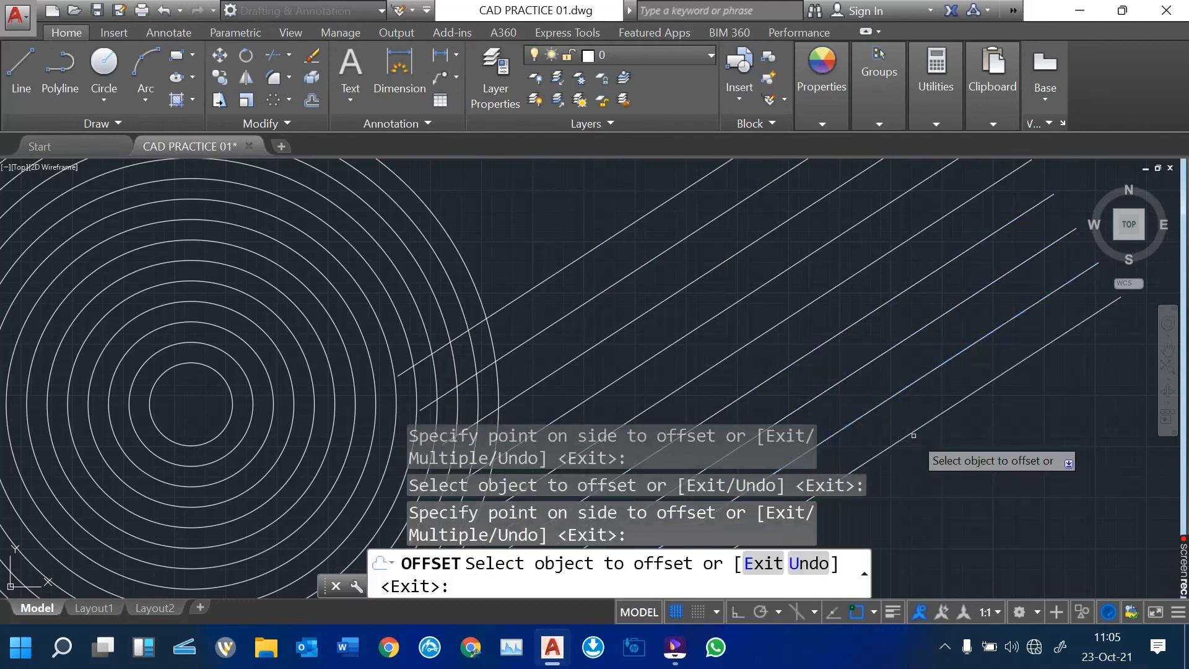
left_click(914, 436)
left_click(561, 319)
scroll(586, 310, "down", 5)
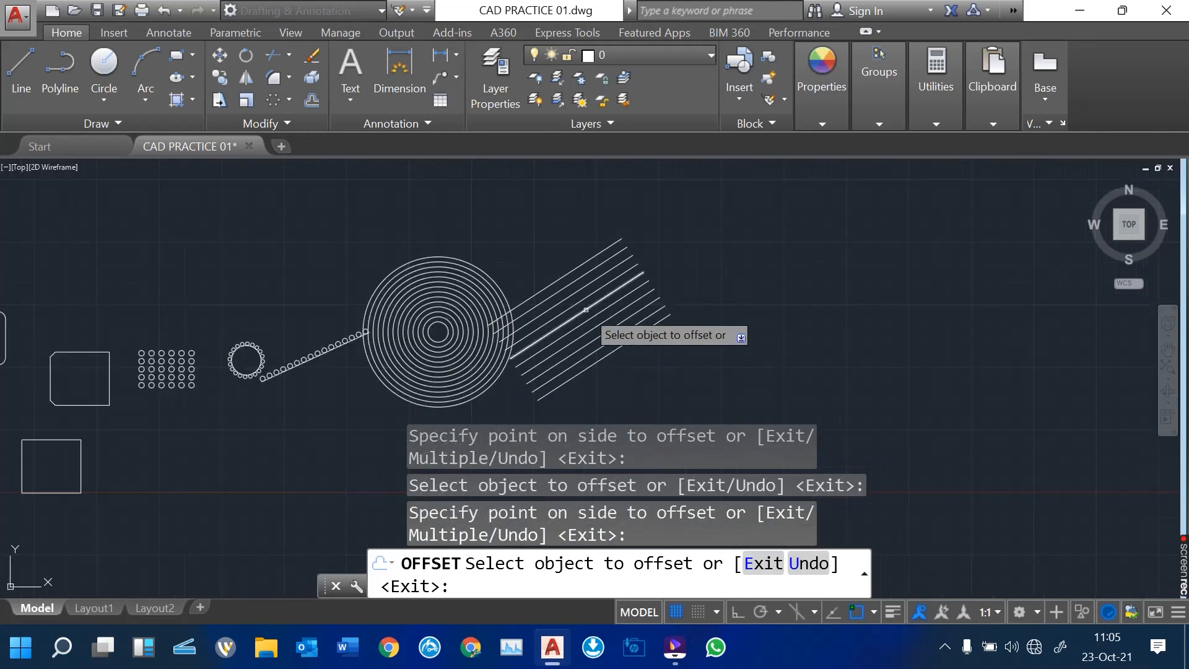
scroll(586, 310, "up", 5)
key("Escape")
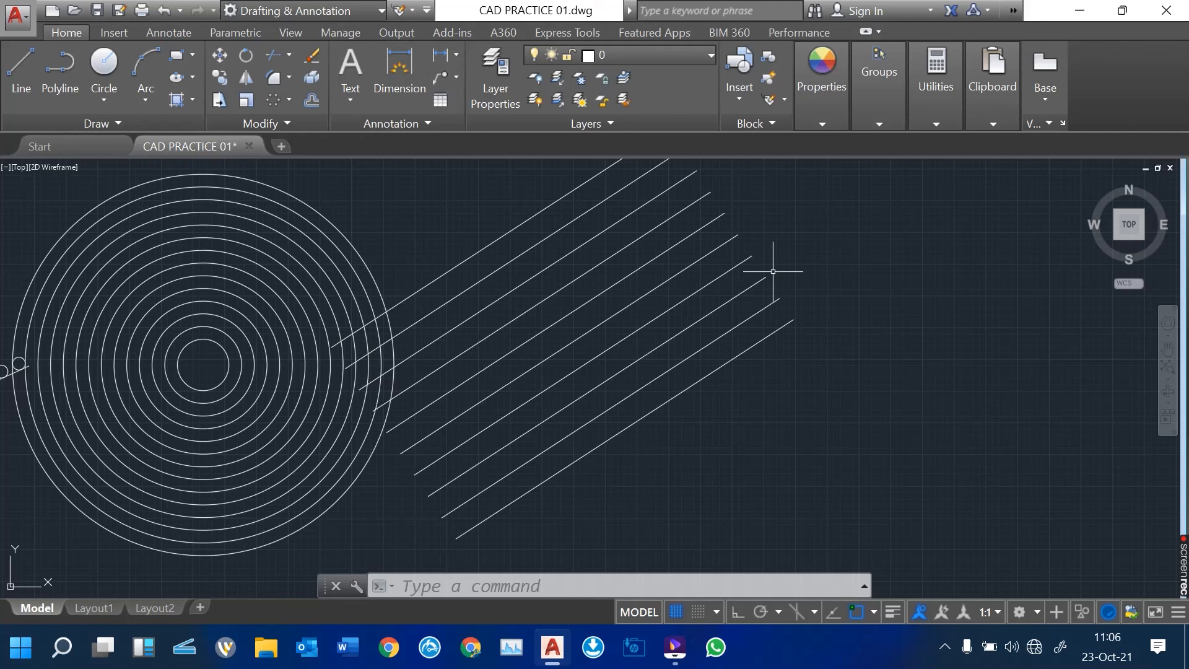
middle_click_drag(544, 345, 969, 363)
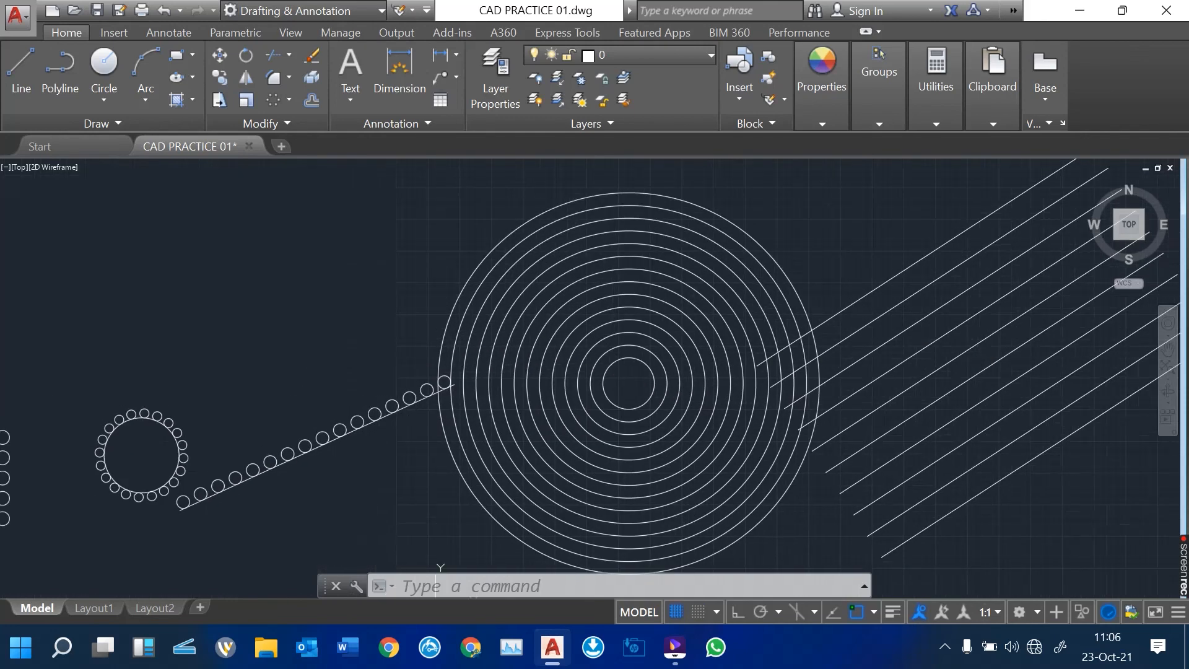
scroll(781, 310, "down", 5)
scroll(179, 395, "up", 4)
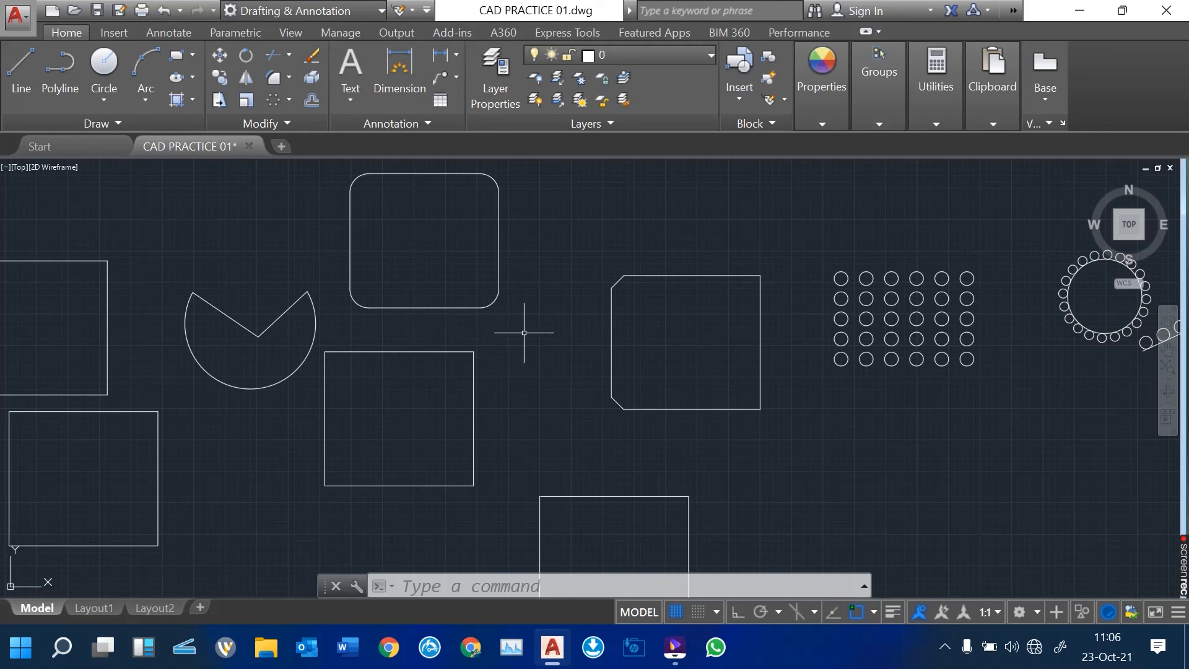
middle_click_drag(549, 332, 359, 336)
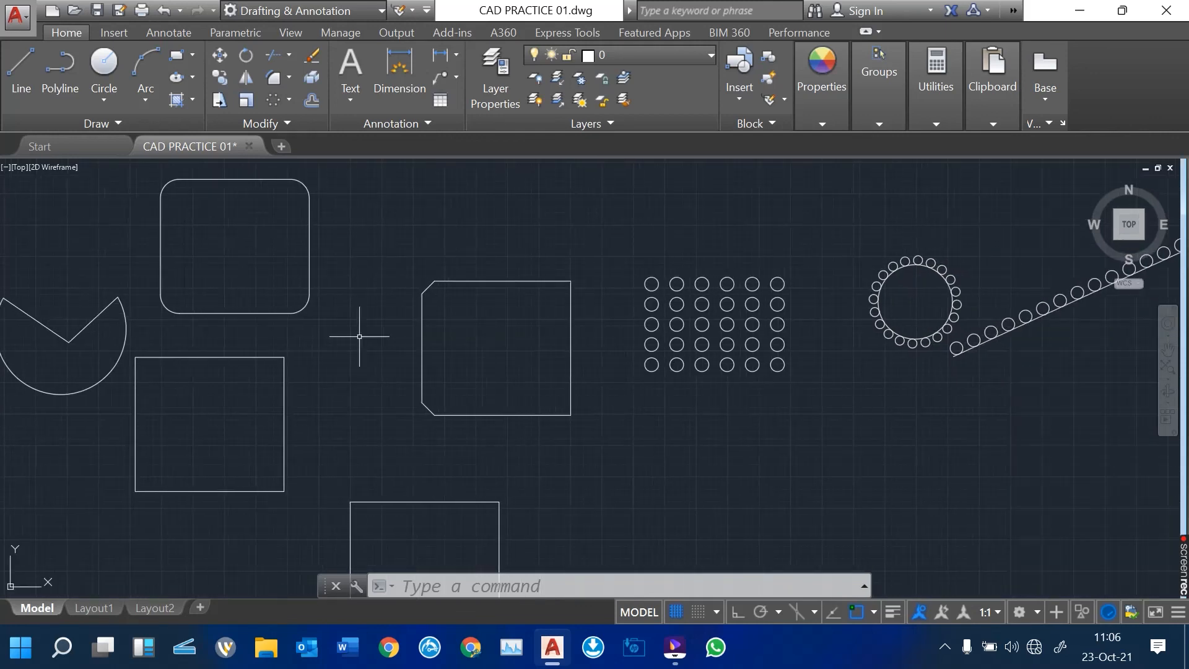
middle_click_drag(499, 348, 387, 351)
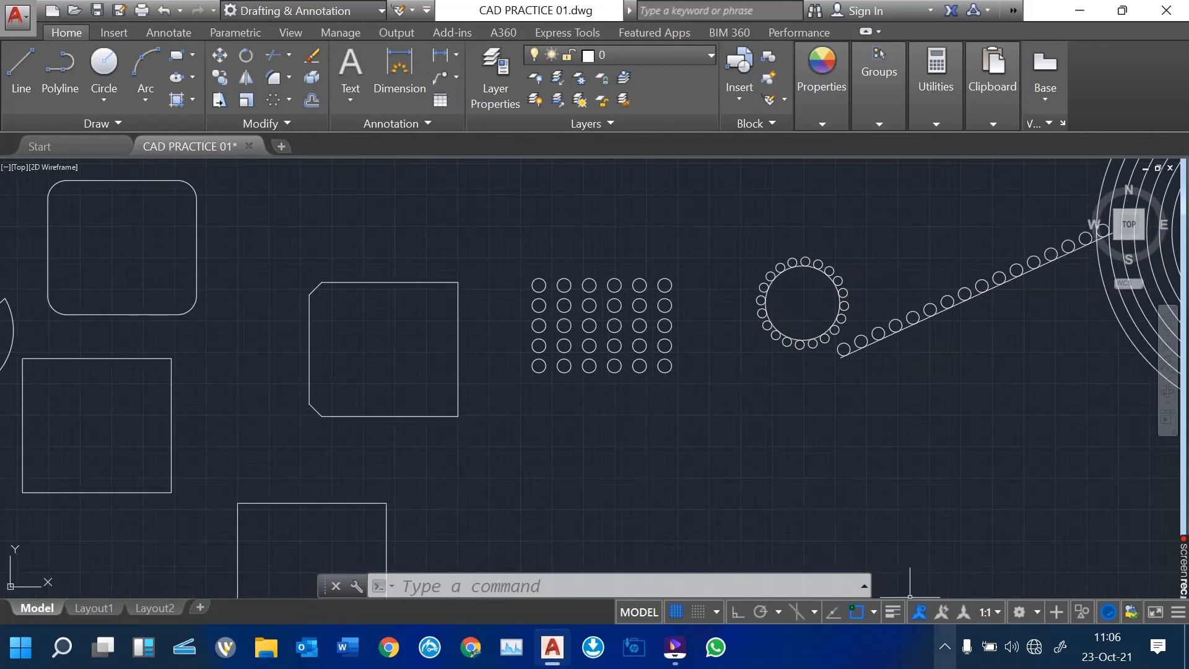
left_click(945, 647)
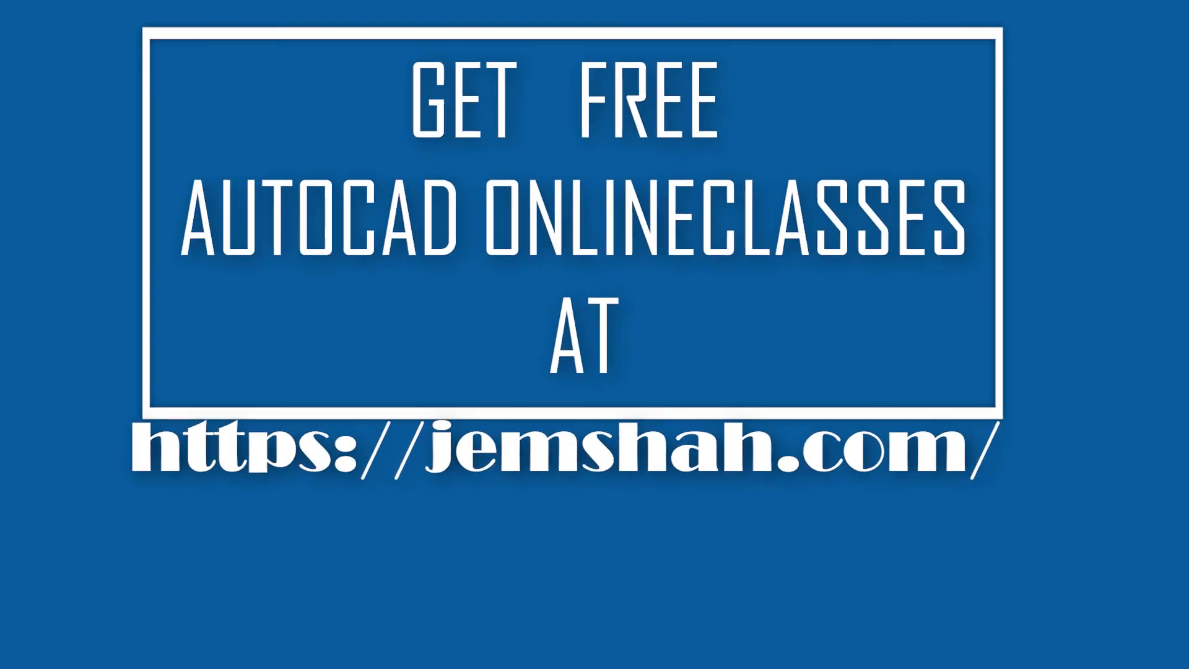